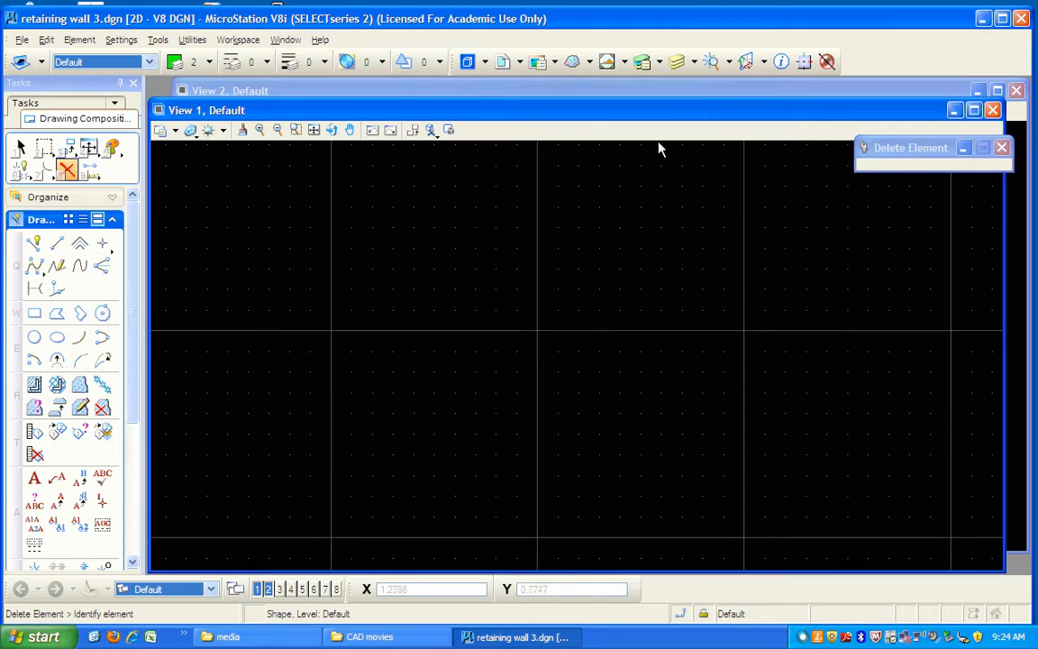
- Draw an orthogonal block 1 wide and 2 high on the Default level
click(643, 63)
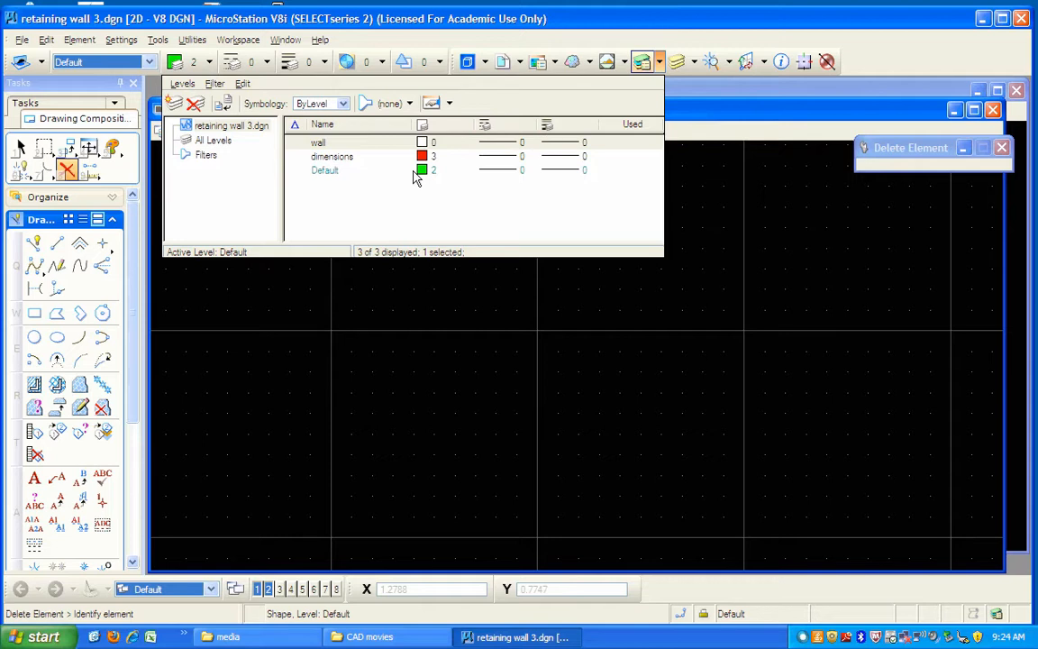
click(550, 369)
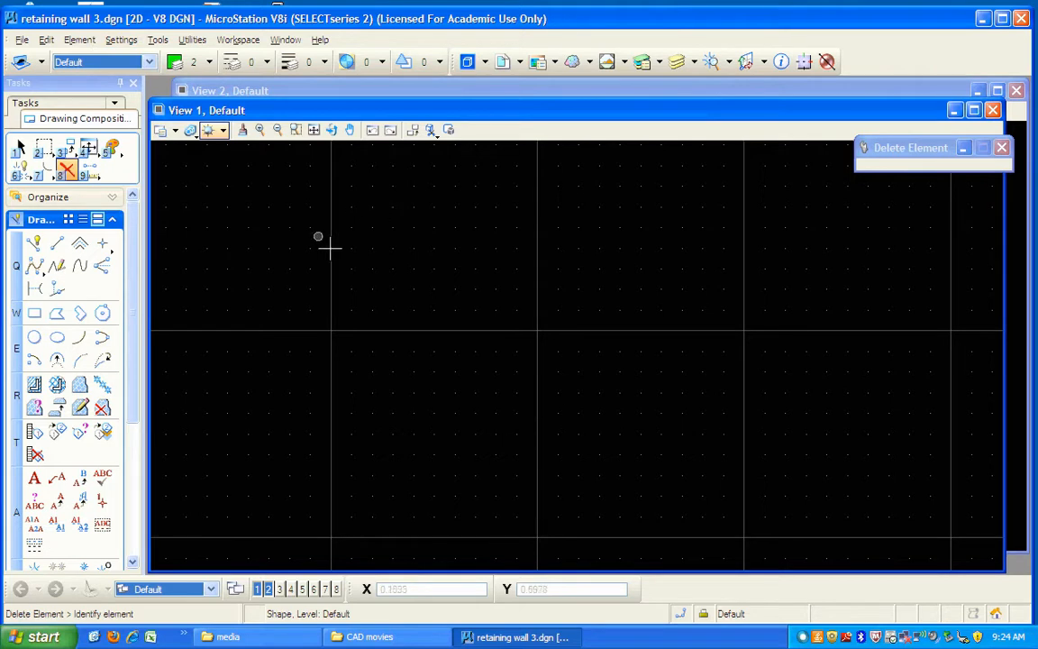
click(35, 313)
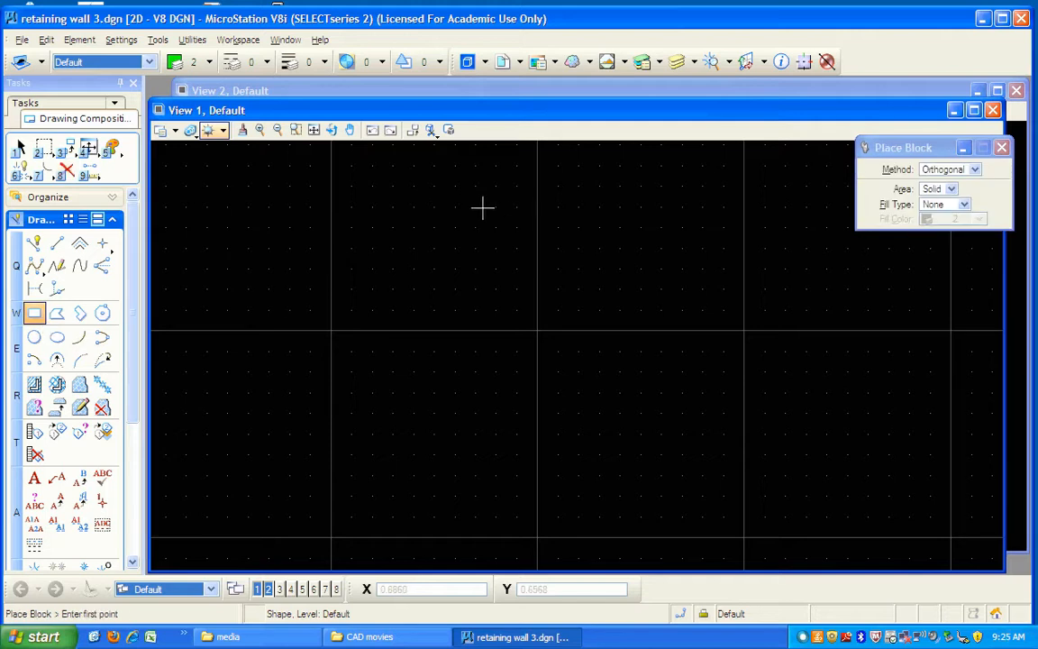
click(455, 200)
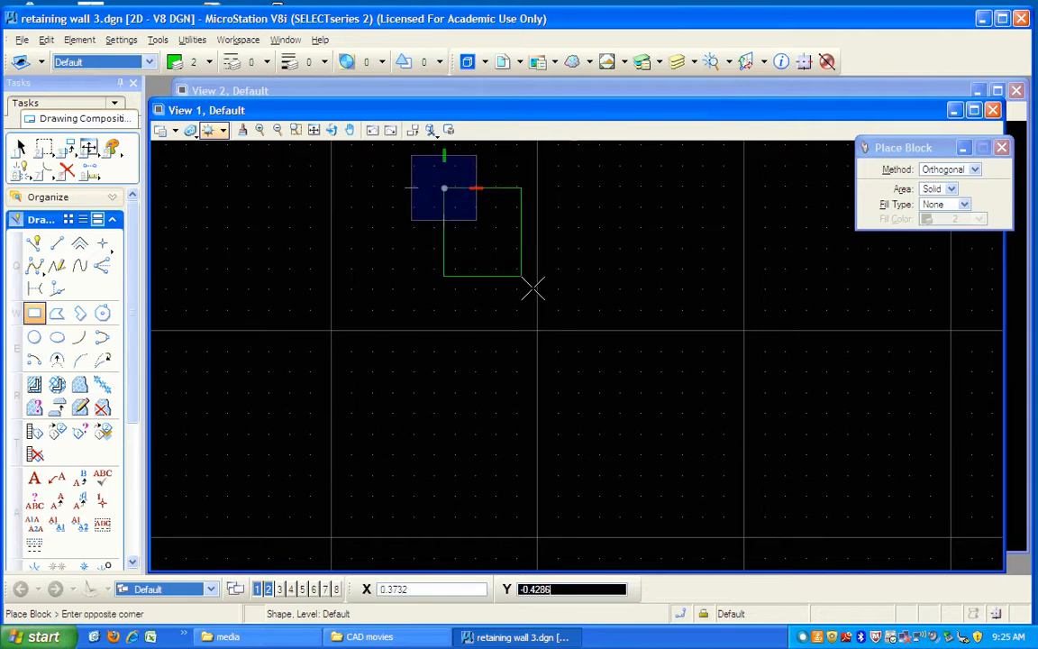
text(2)
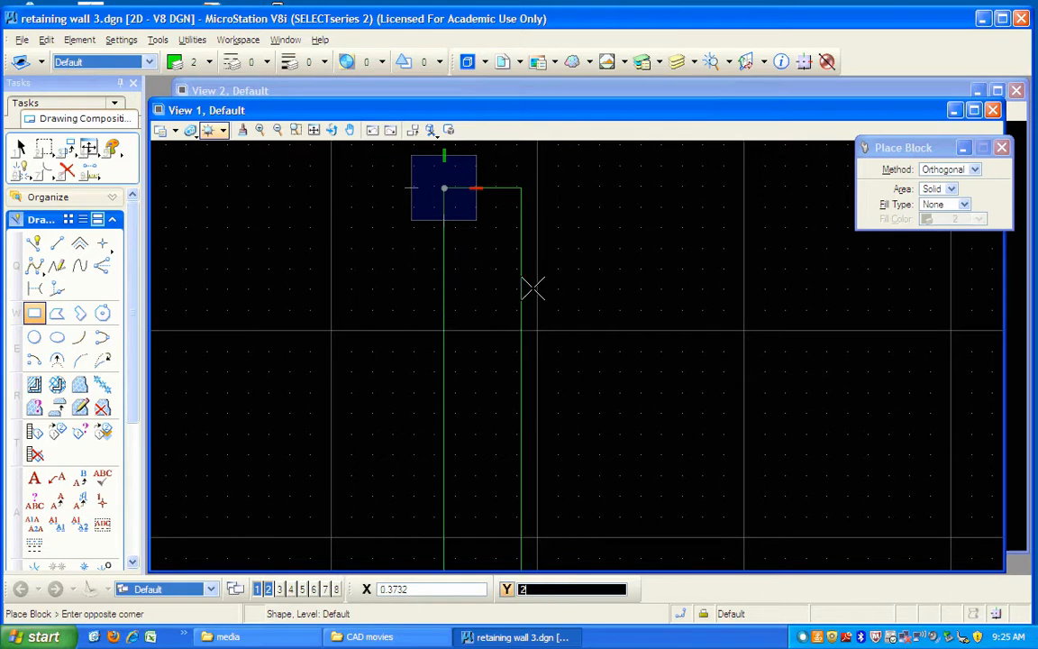
key(Tab)
text(1)
click(533, 288)
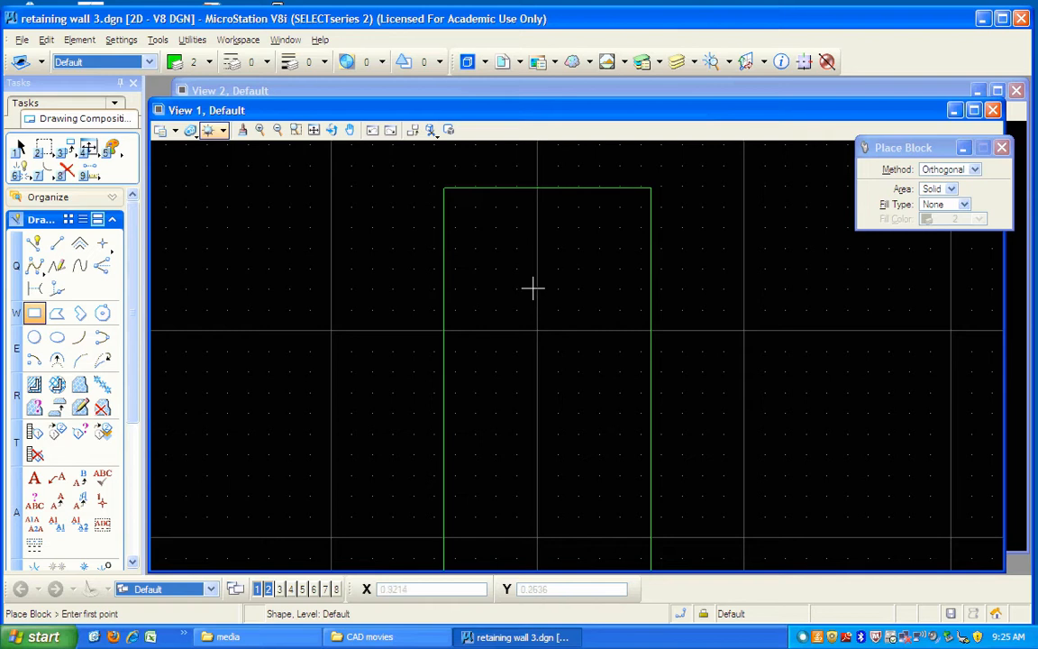
- Draw a horizontal line across the block, starting on its right edge 0.45 below the upper-right corner and ending on the left edge
click(325, 140)
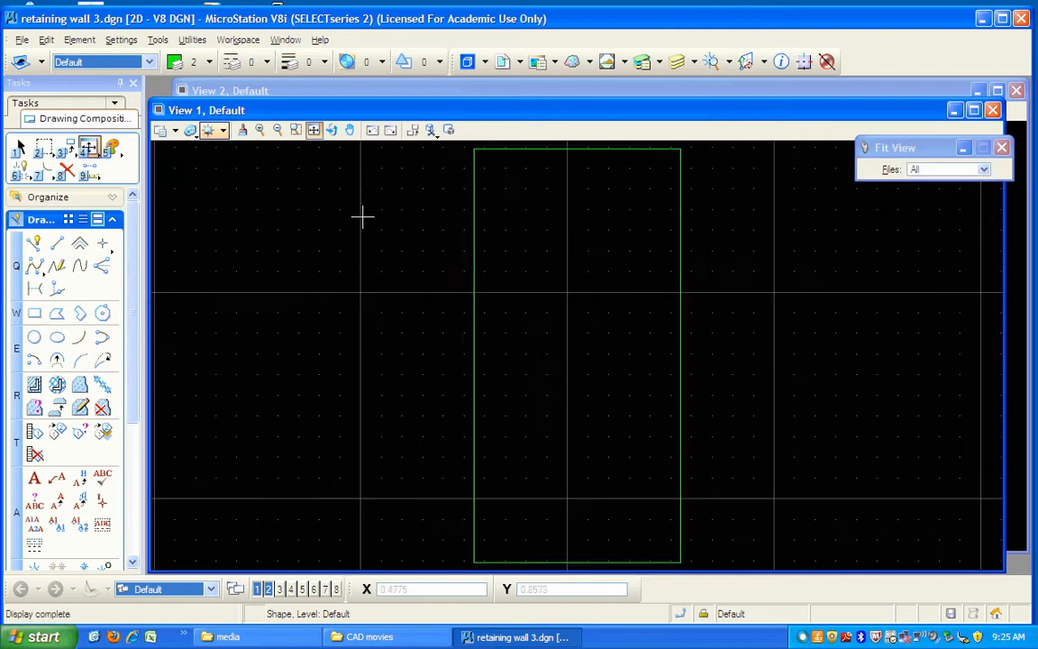
click(113, 220)
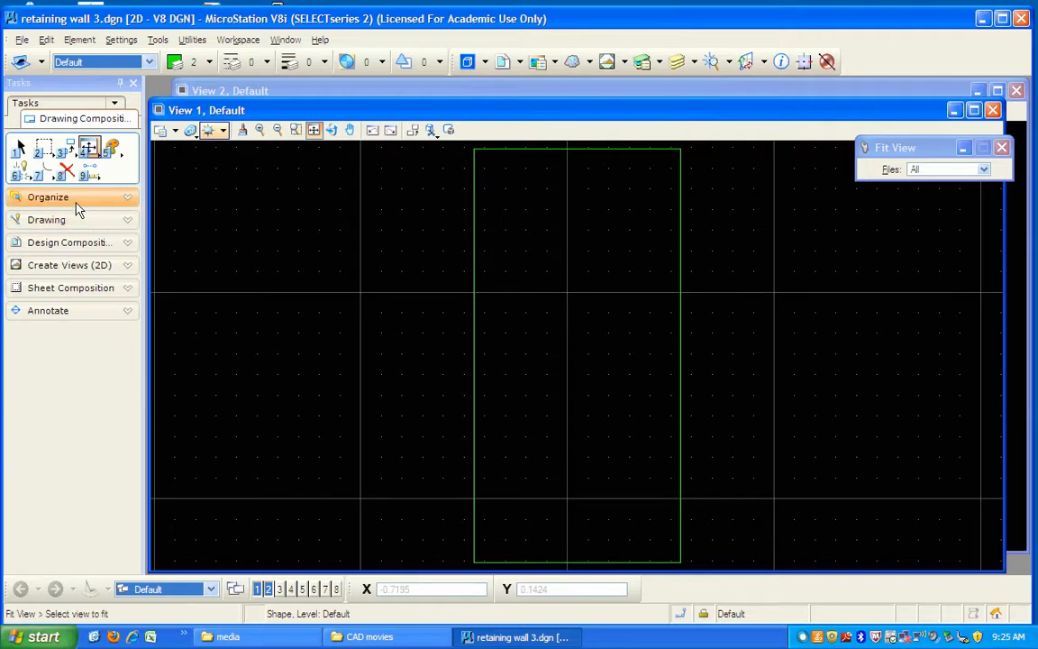
click(127, 220)
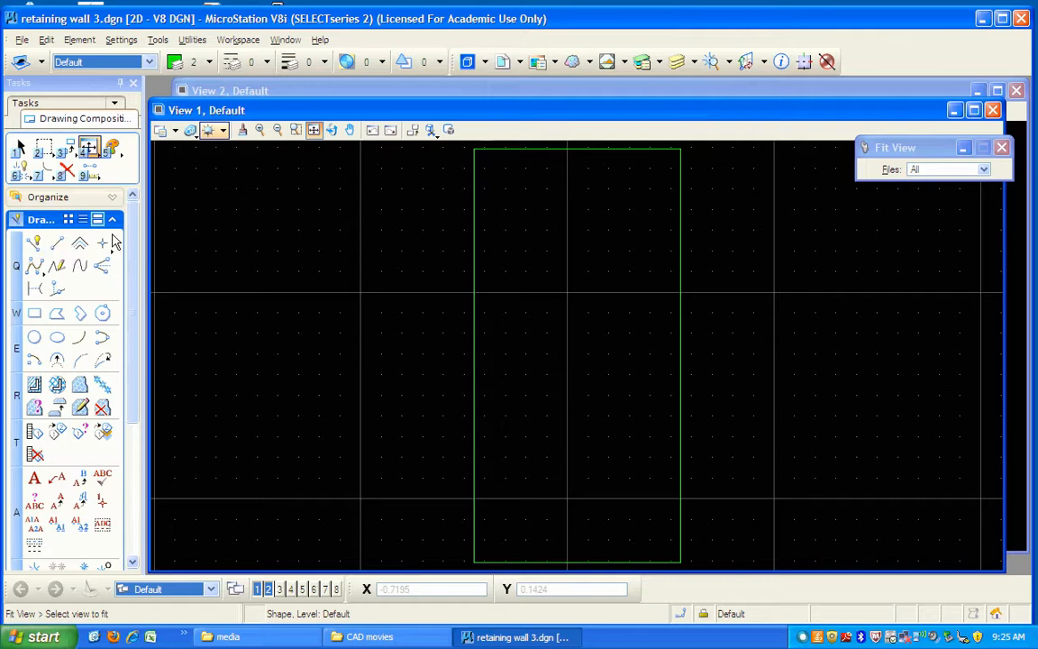
click(56, 243)
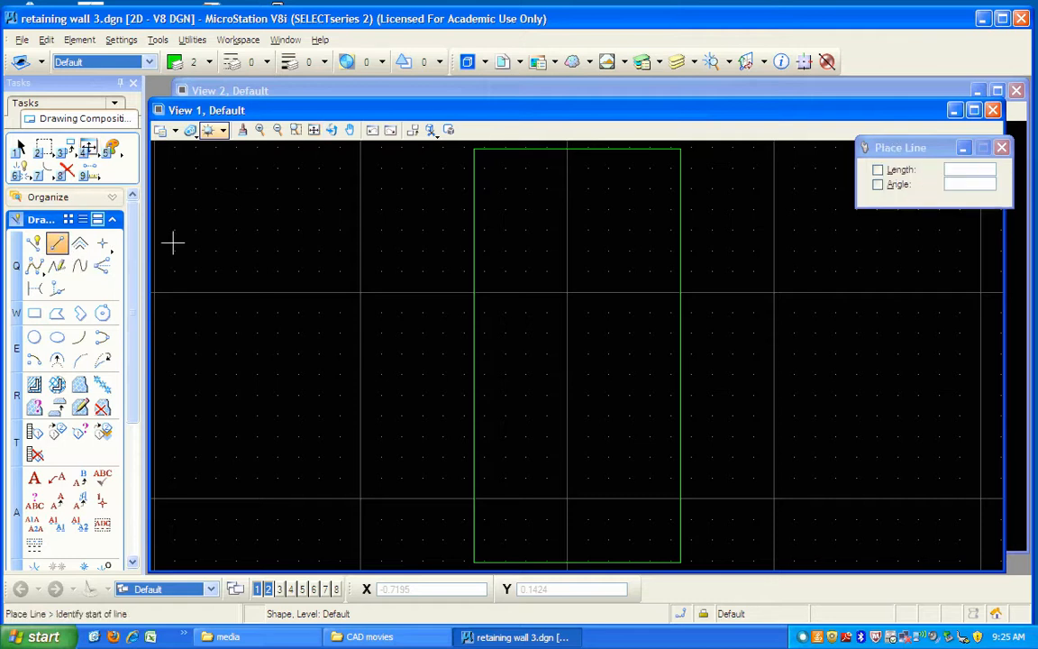
middle_click(693, 161)
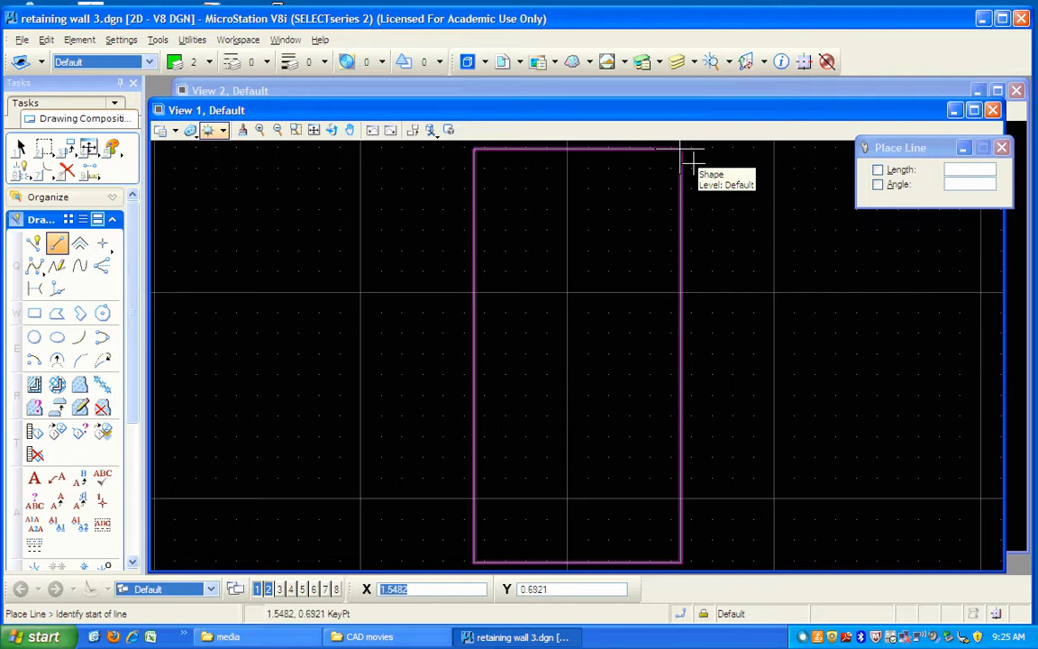
click(693, 162)
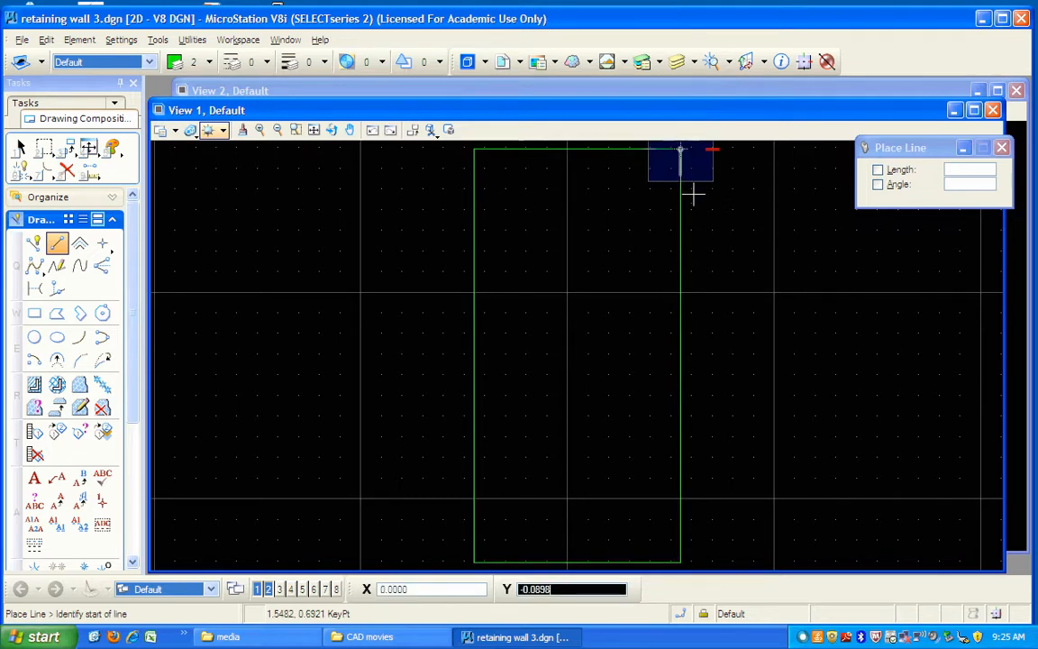
text(.45)
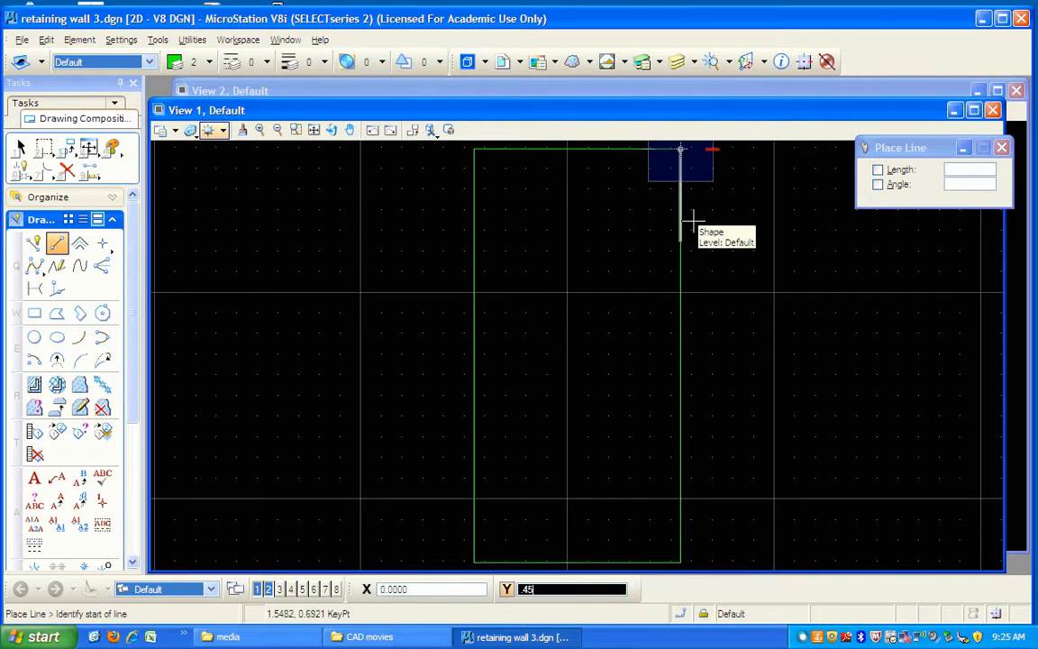
click(693, 217)
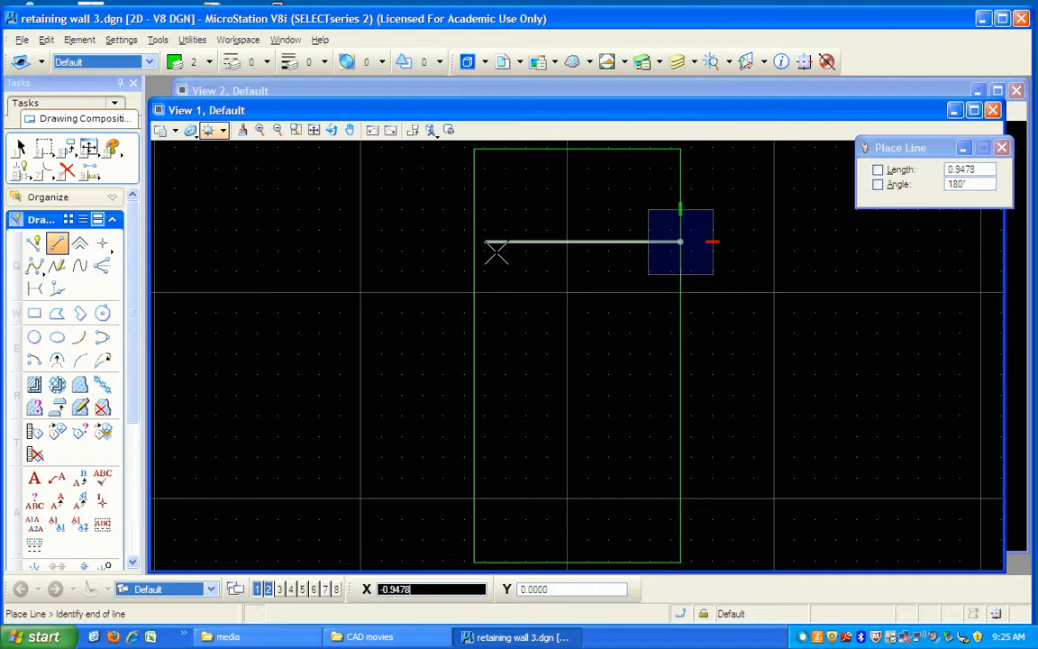
click(475, 154)
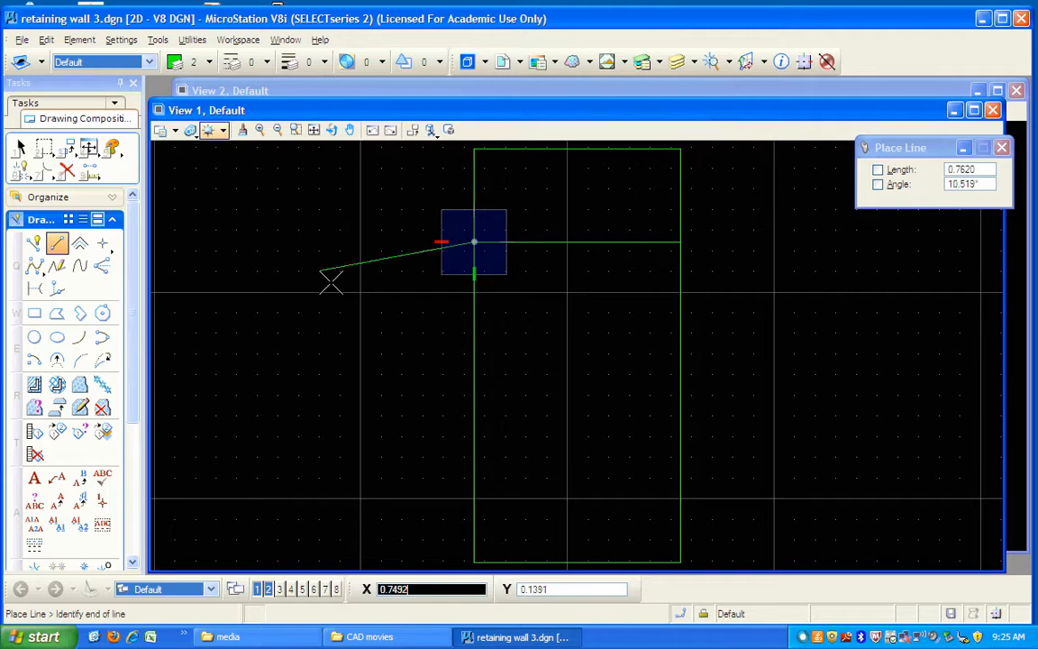
right_click(331, 281)
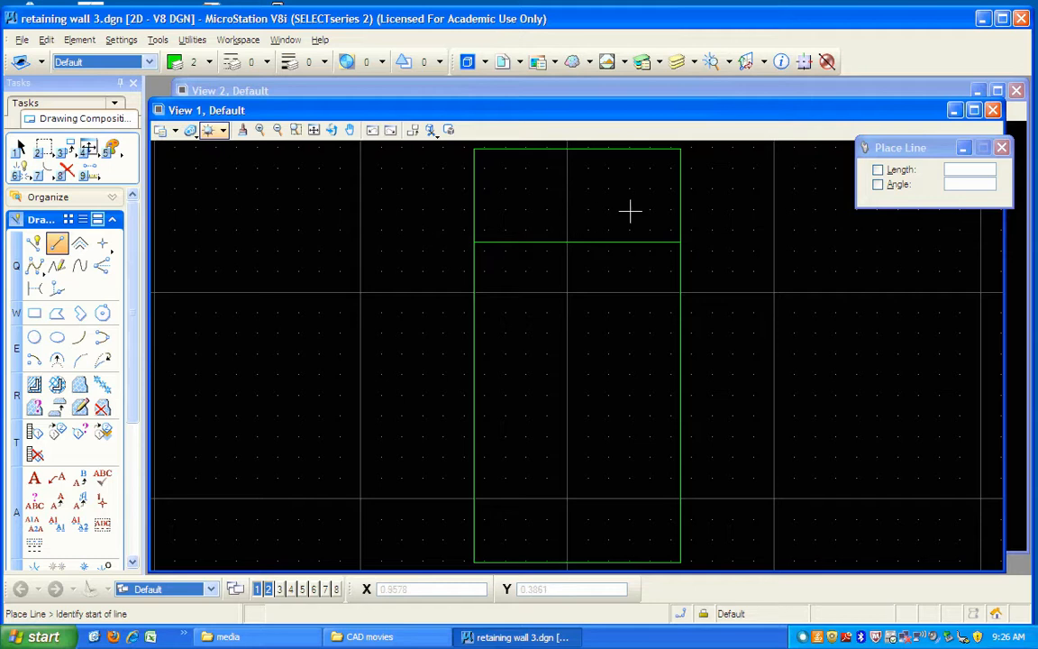
- Draw a vertical line from the block's top edge, .45 + .075 left of its upper-right corner, down to the horizontal line
middle_click(690, 163)
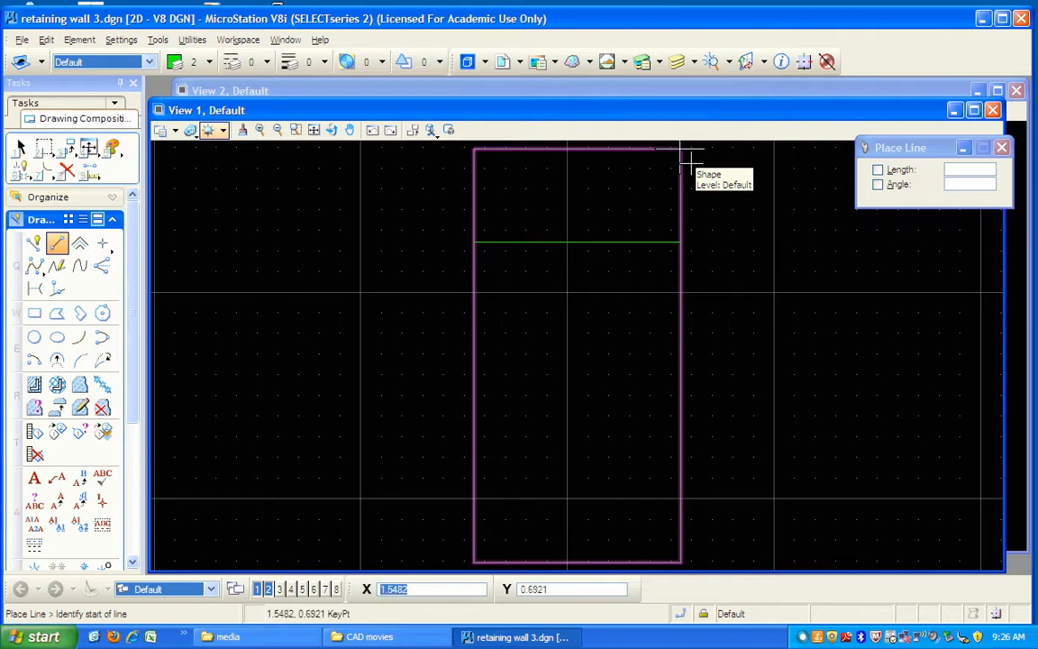
click(690, 162)
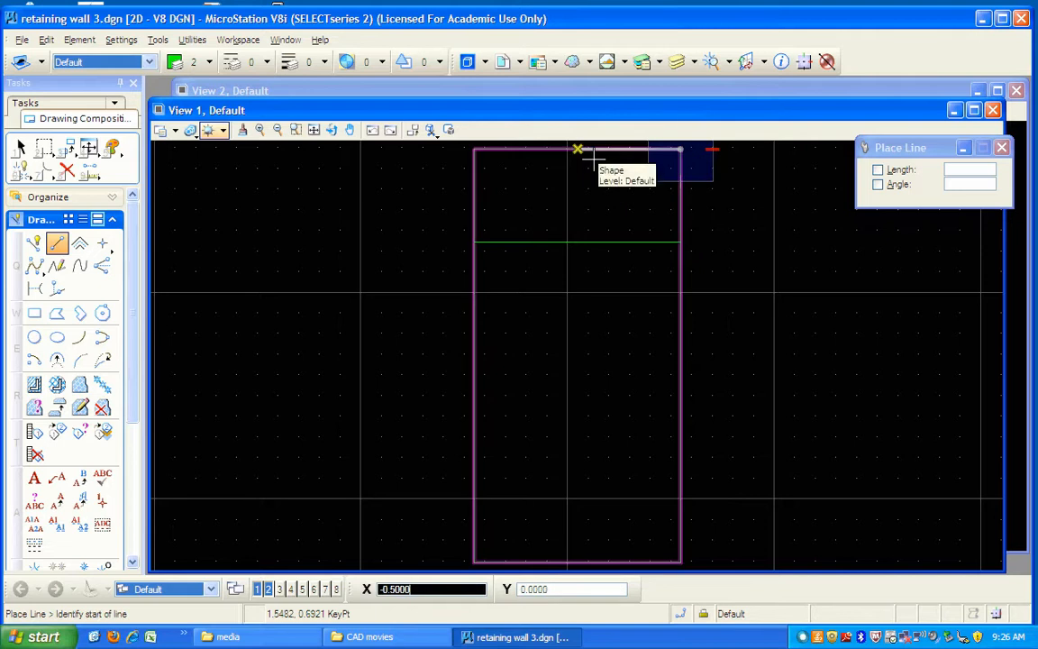
text(.45)
text(+-)
text(.07)
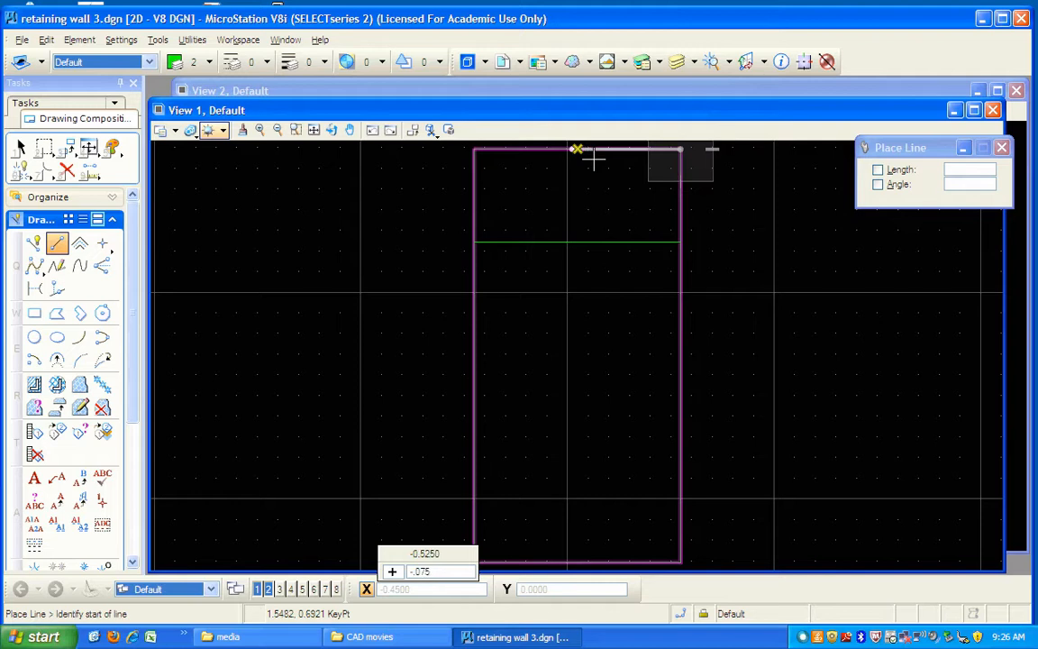
text(5)
key(Return)
click(594, 158)
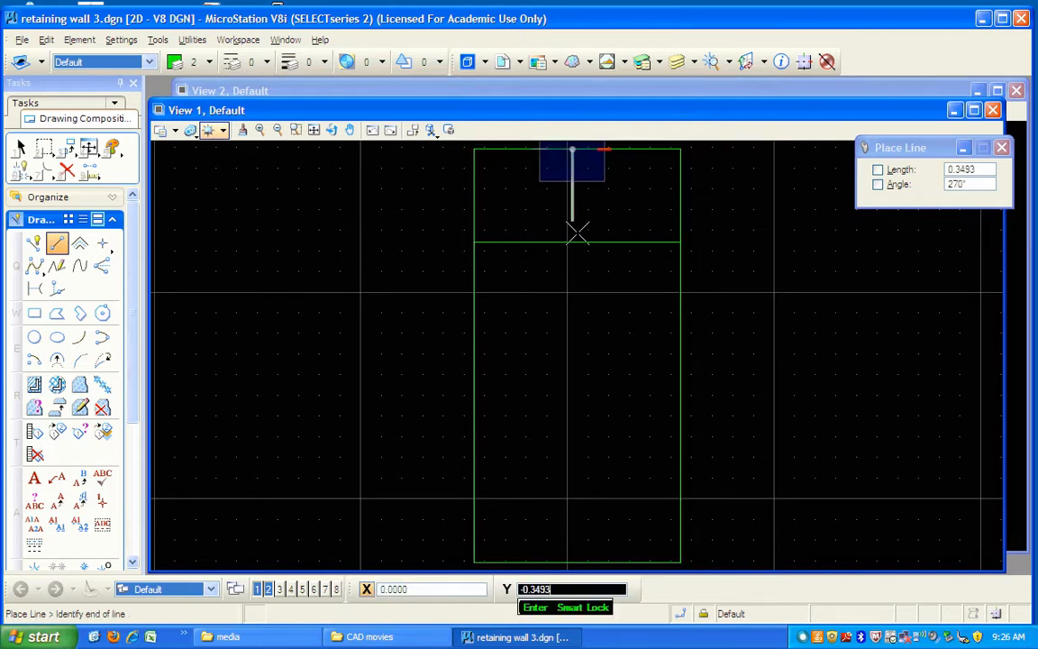
click(689, 252)
right_click(690, 252)
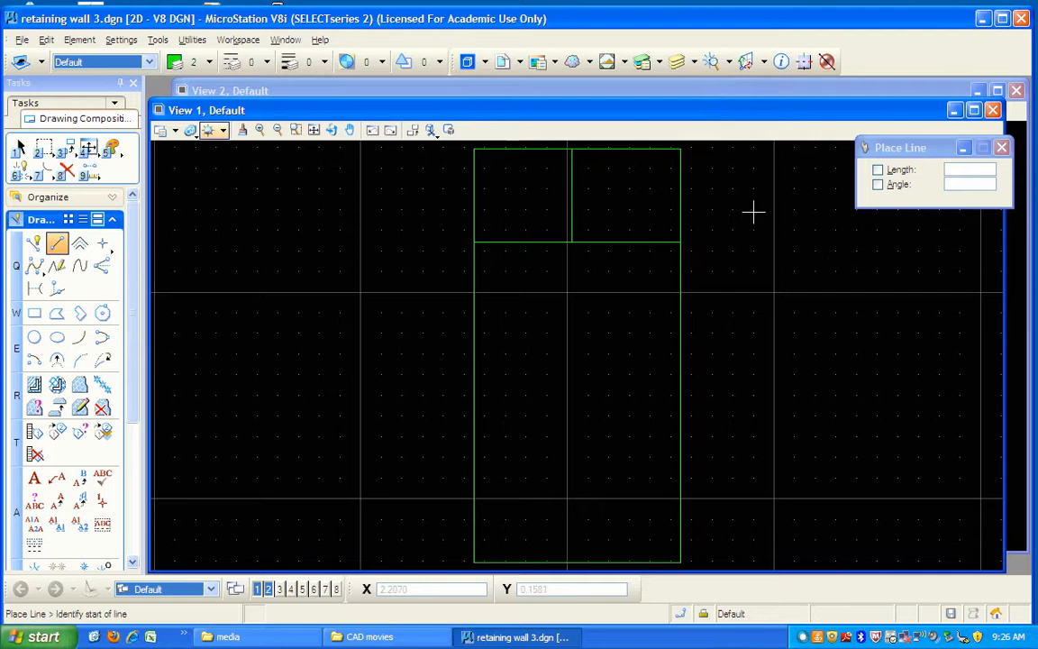
- Make wall the active level and start a SmartLine along the block's bottom edge, from the lower-left to the lower-right corner
click(656, 65)
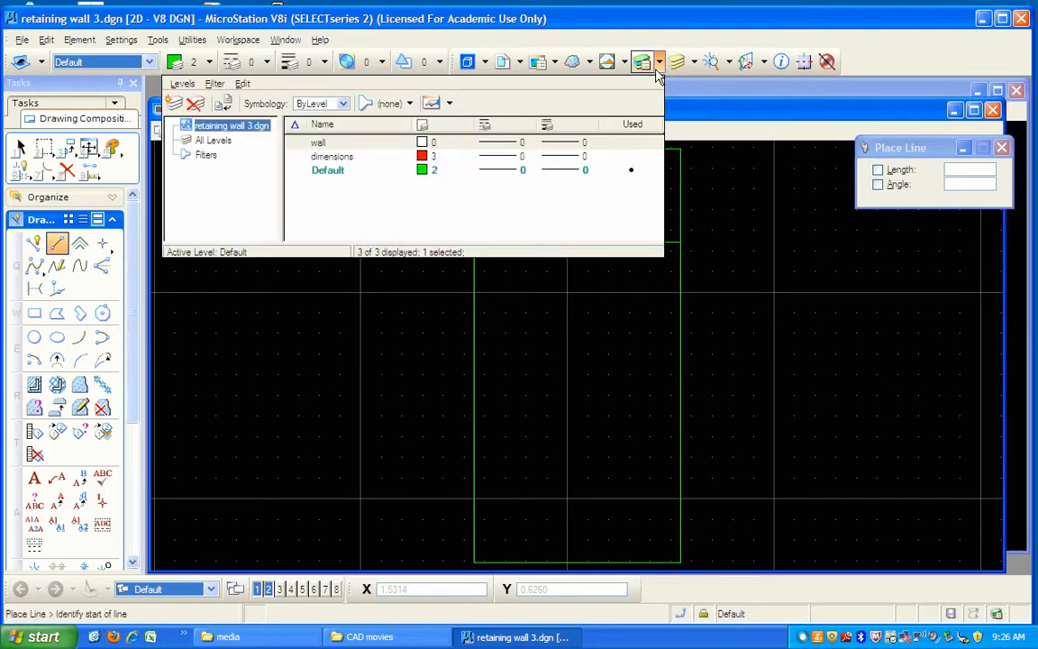
double_click(371, 145)
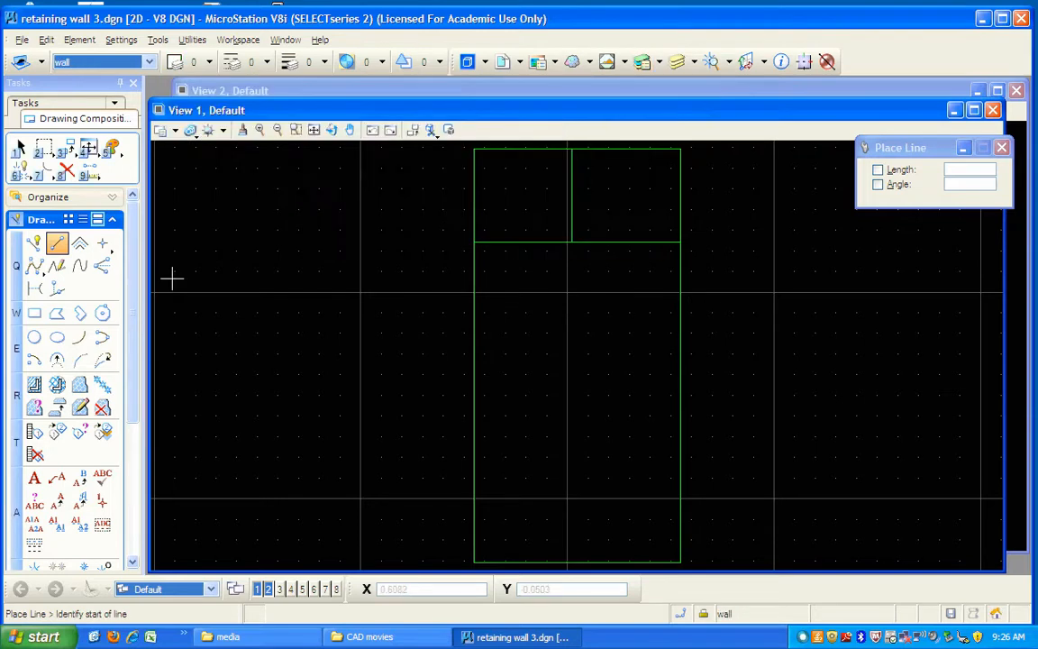
click(34, 243)
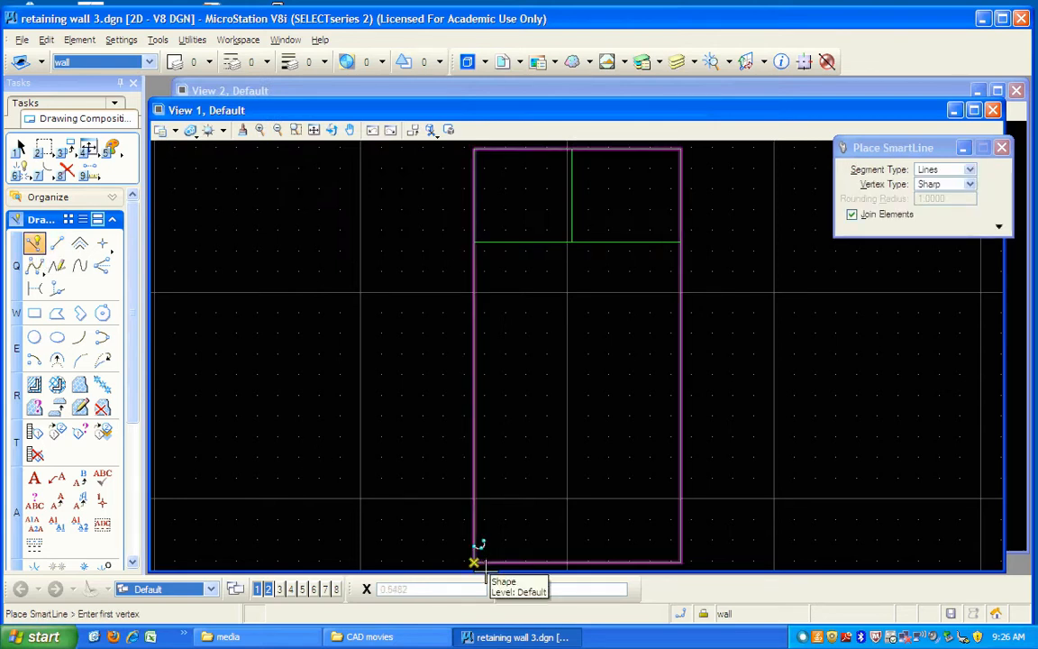
click(475, 562)
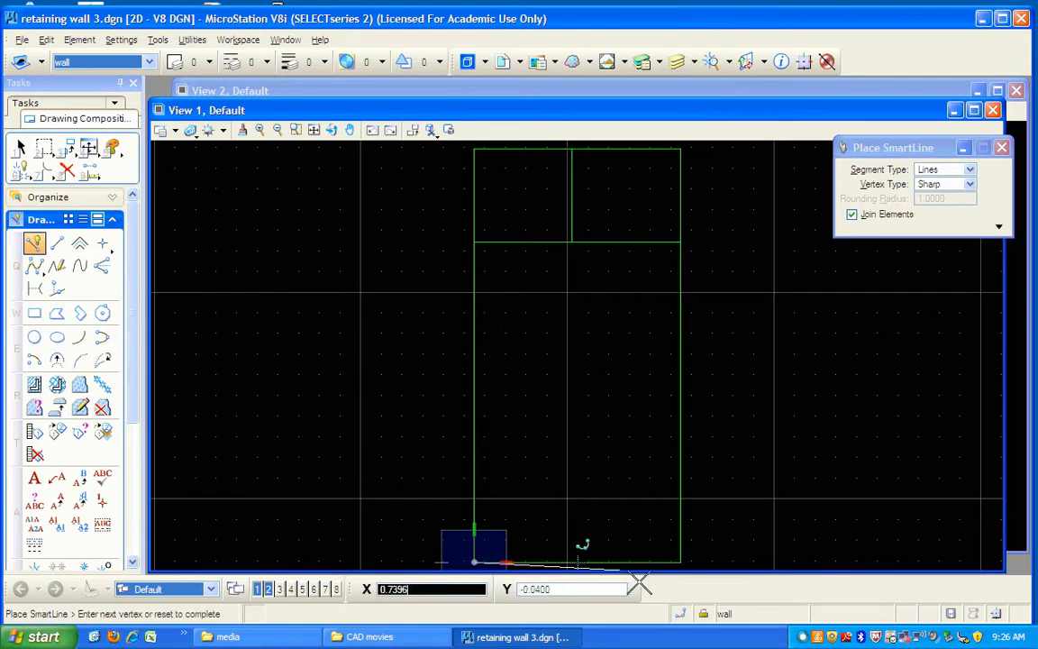
click(680, 564)
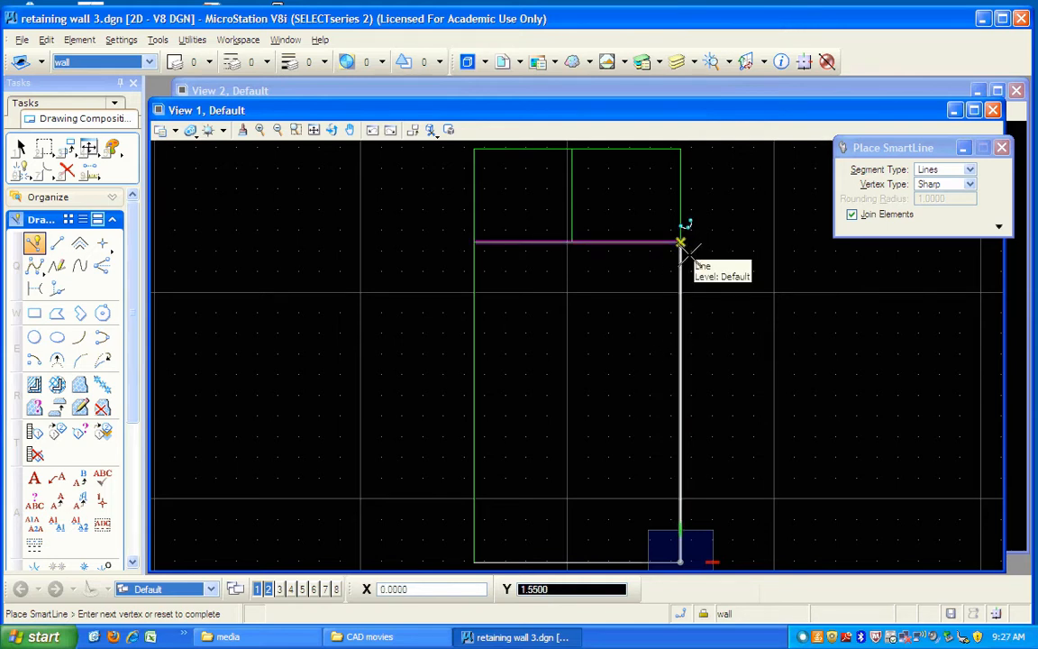
- Continue the outline 1.55 up and 1.55 × .04 left, along the horizontal line to the vertical line's lower end, and back to the start
text(1)
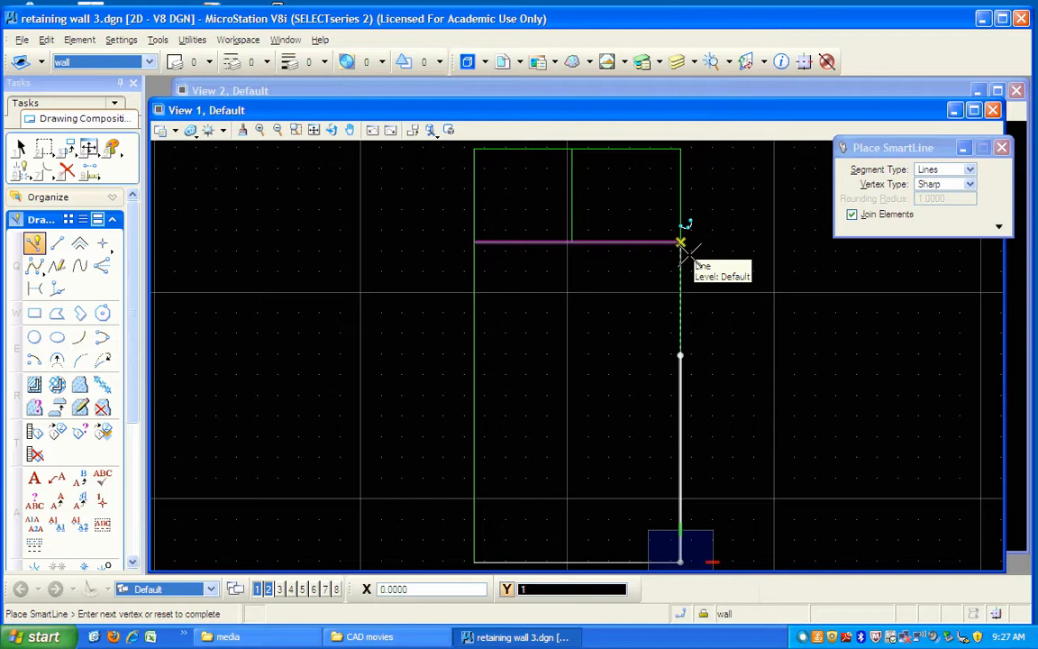
text(.55)
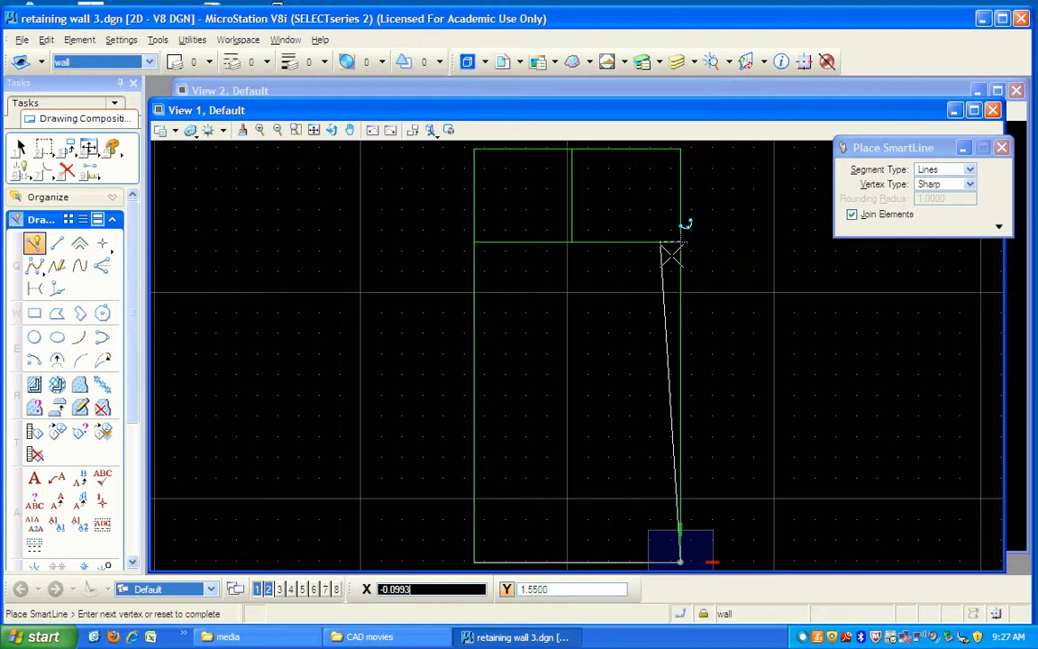
text(1.55)
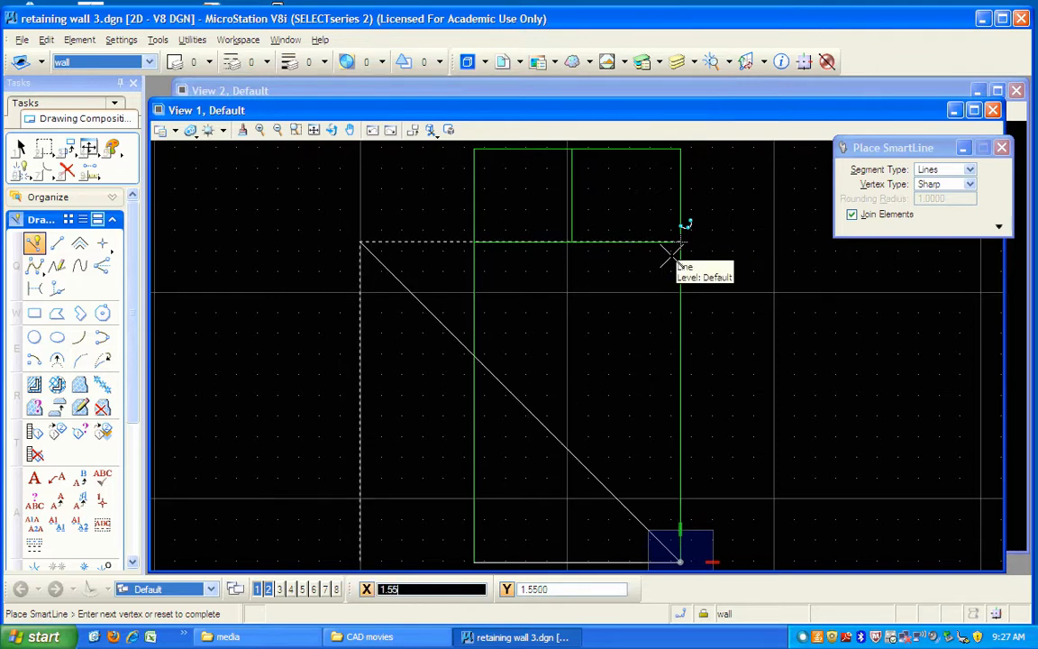
text(*)
text(.04)
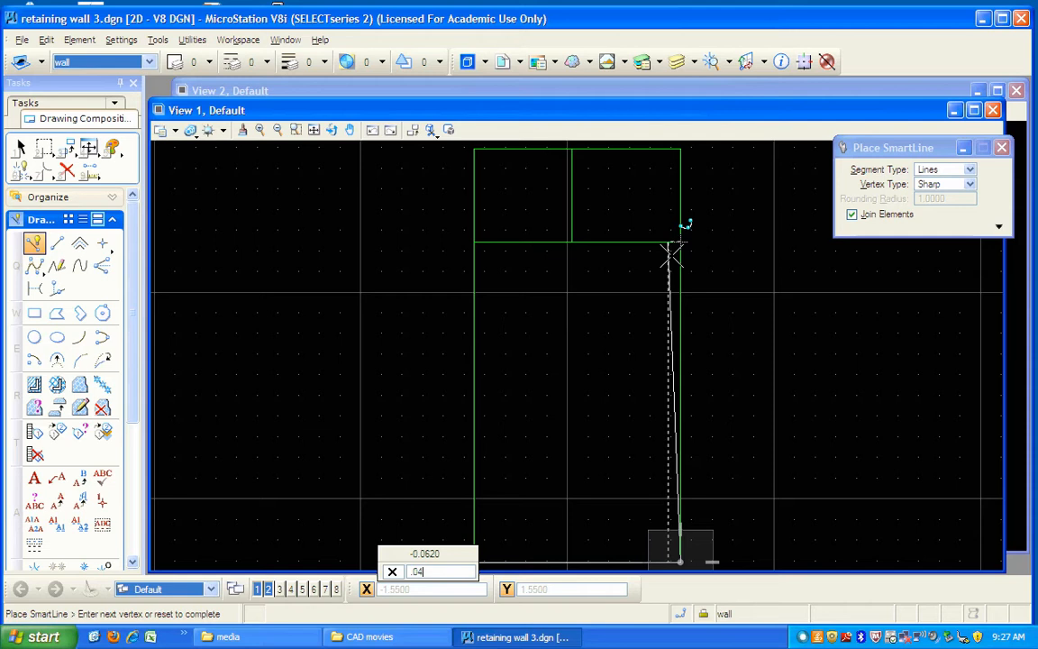
key(Return)
click(669, 255)
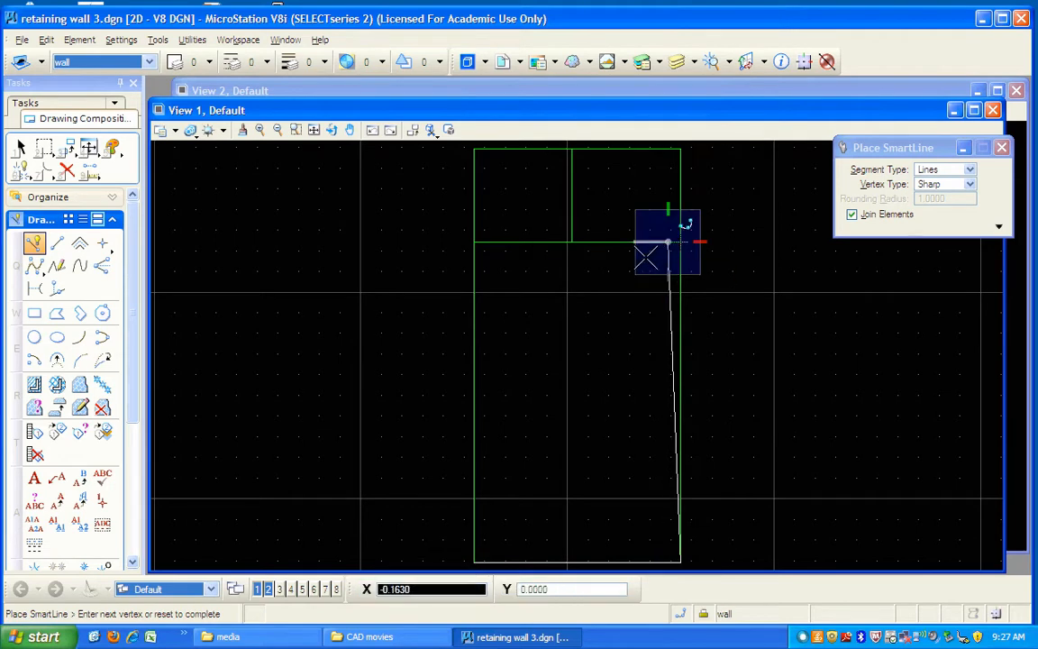
click(581, 255)
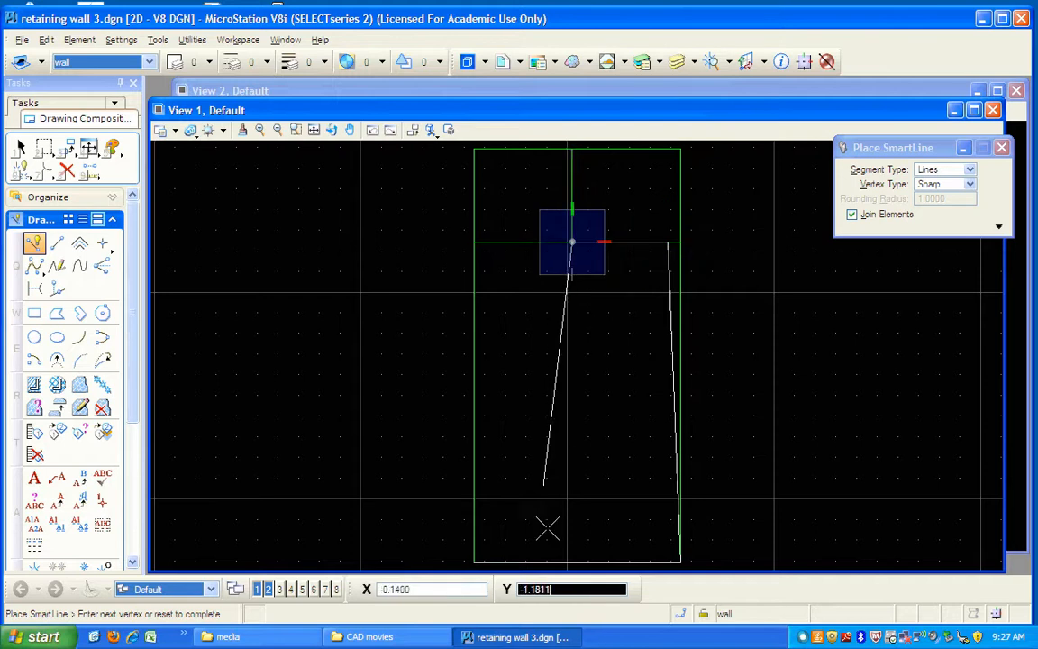
click(475, 560)
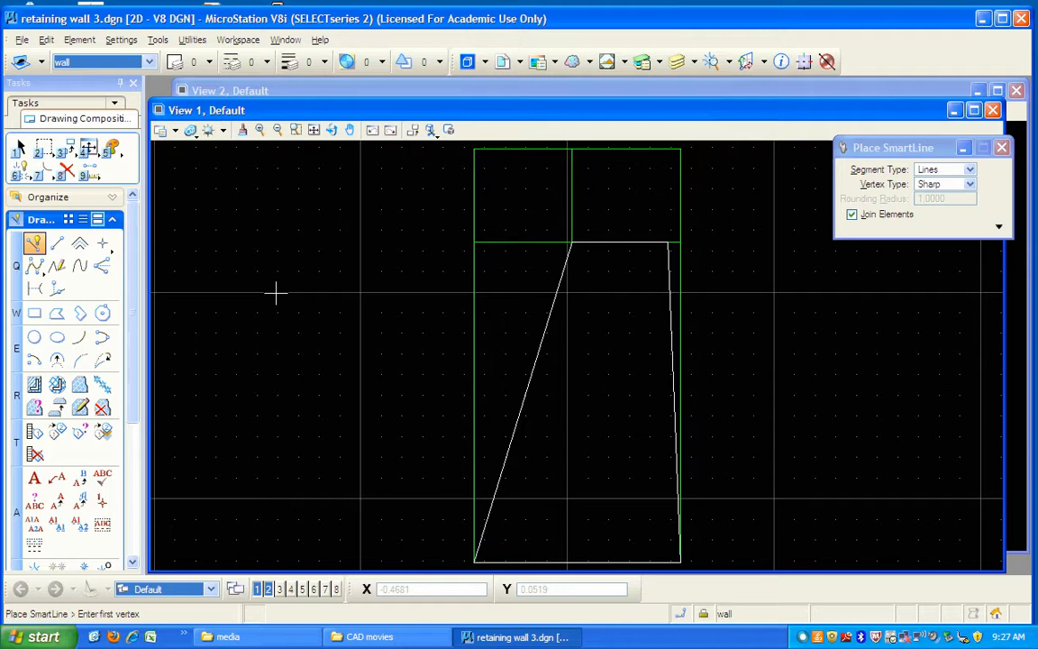
- Start a SmartLine in the empty area left of the block, running .45 up and .45 to the right
click(264, 281)
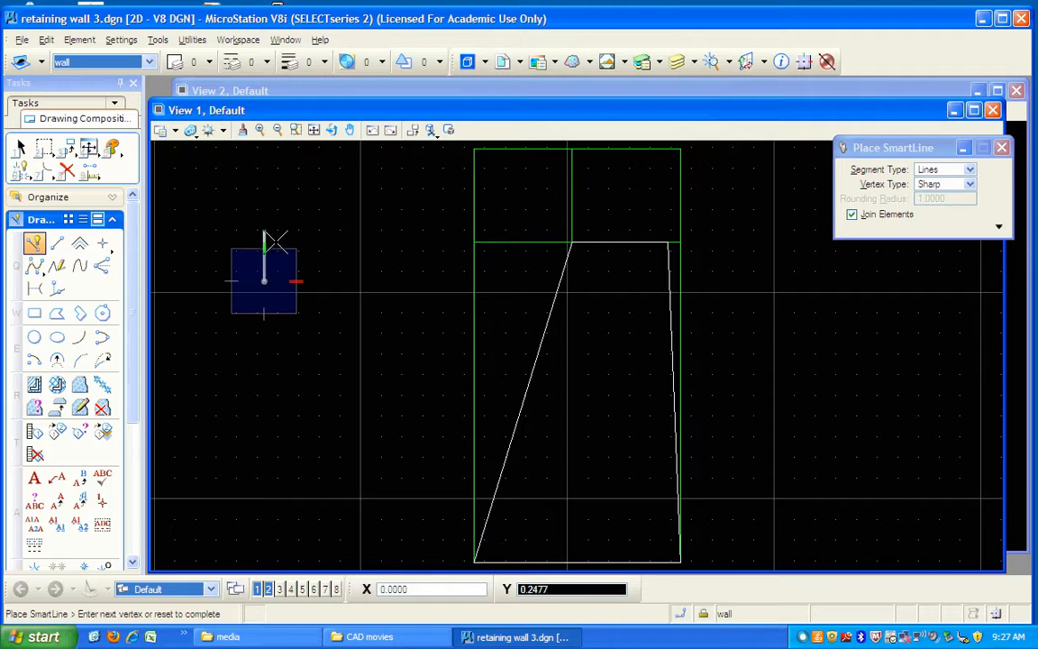
text(.4)
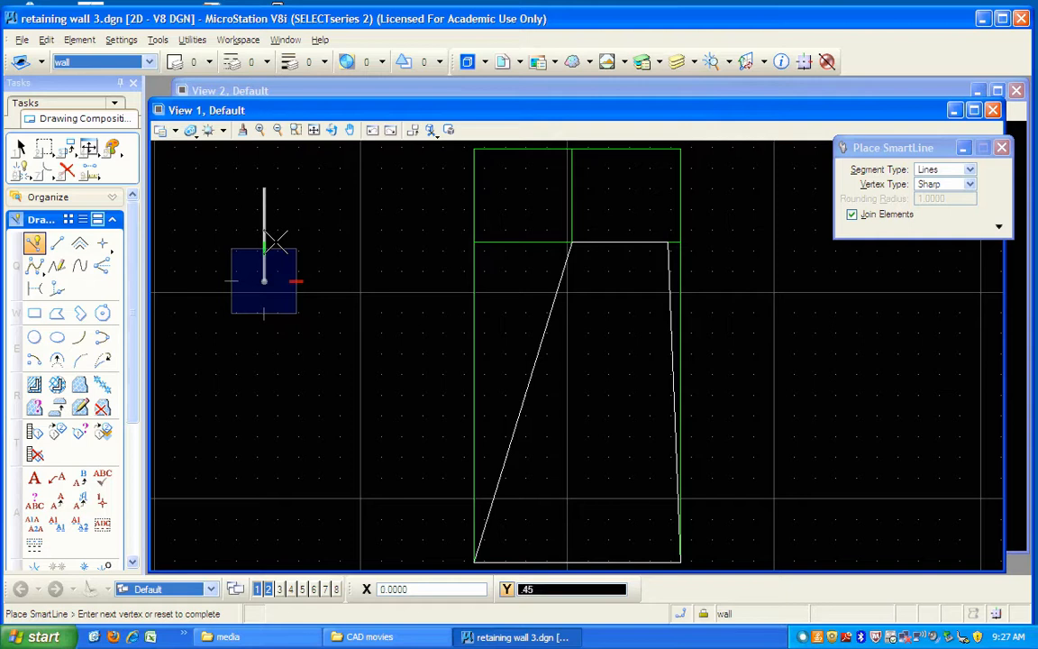
text(5)
click(275, 242)
text(.45)
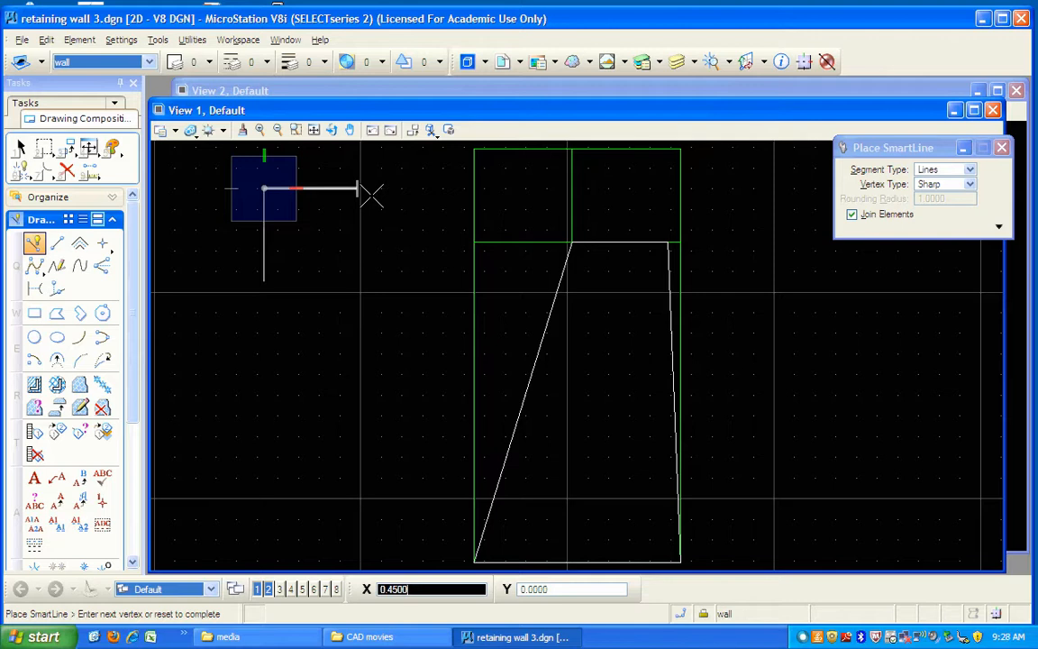
click(373, 195)
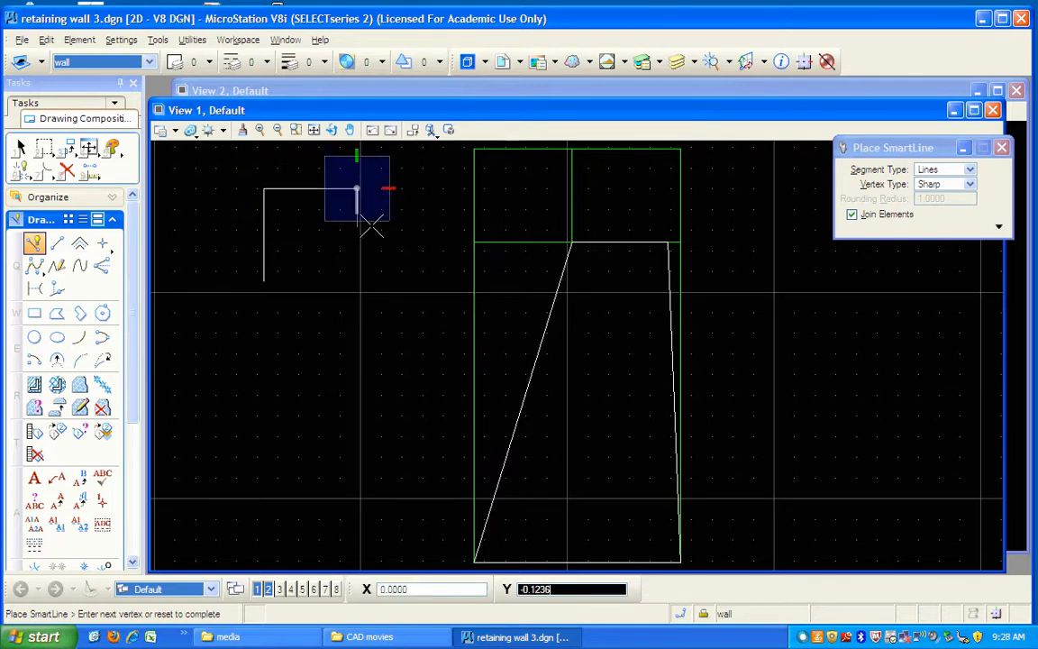
- Set the SmartLine's vertex type to Chamfered with a chamfer offset of 0.0250
click(969, 184)
click(956, 212)
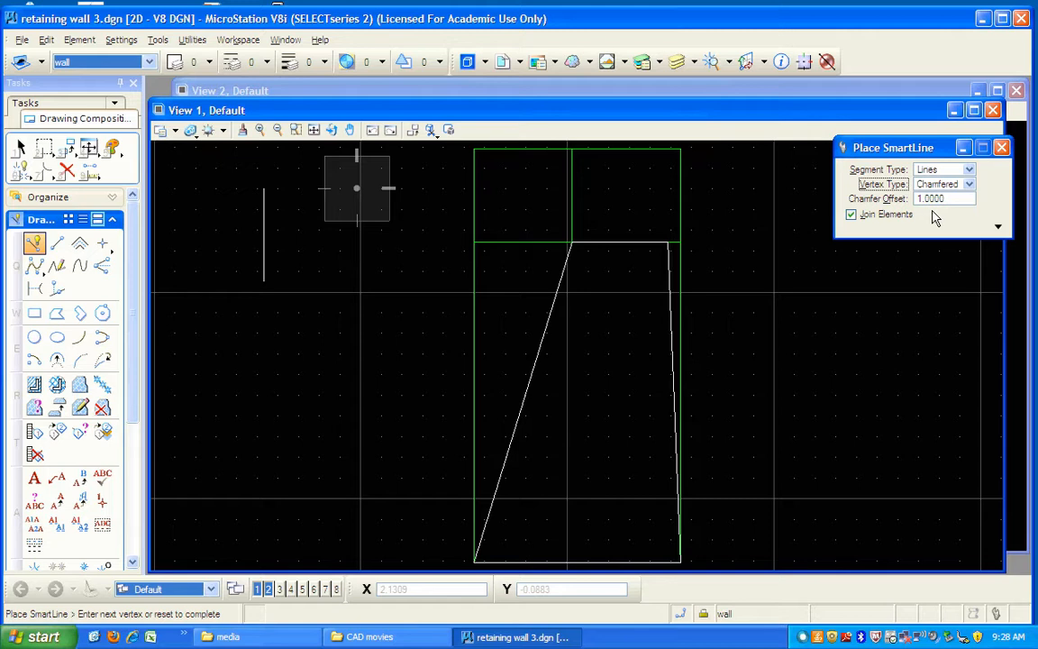
key(Tab)
key(Tab)
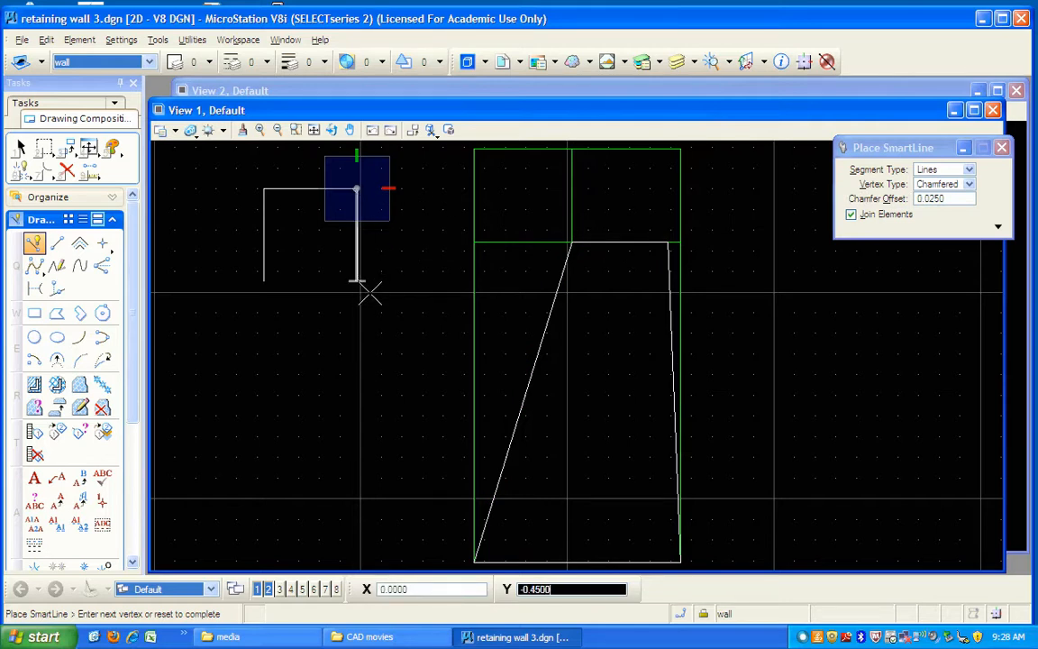
- Continue the square 0.45 down and back to its starting point, and delete the finished shape
click(357, 282)
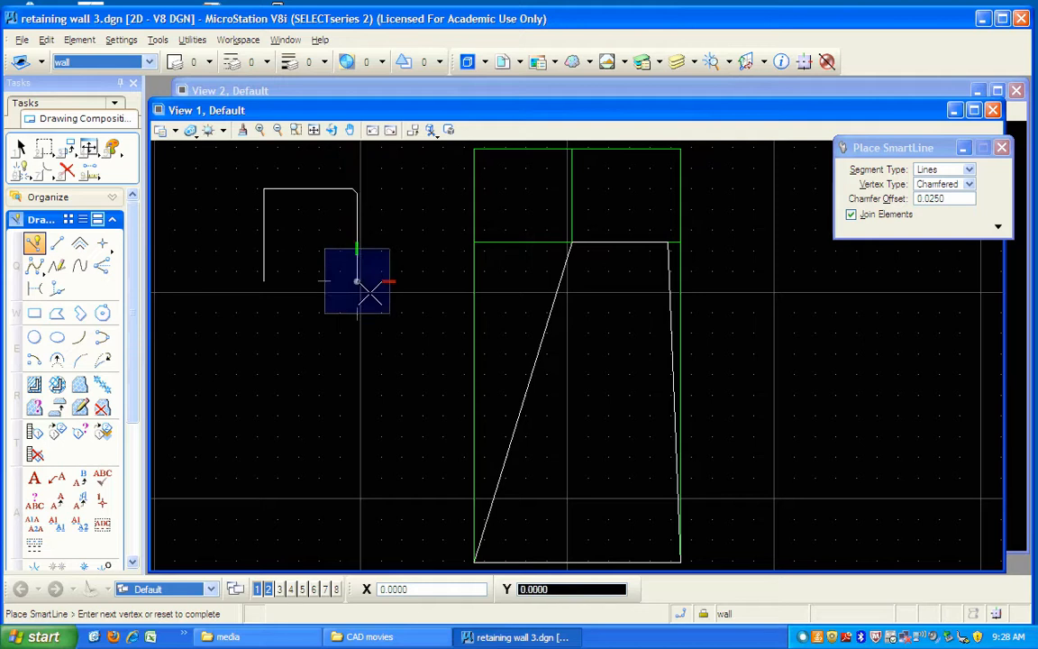
click(263, 280)
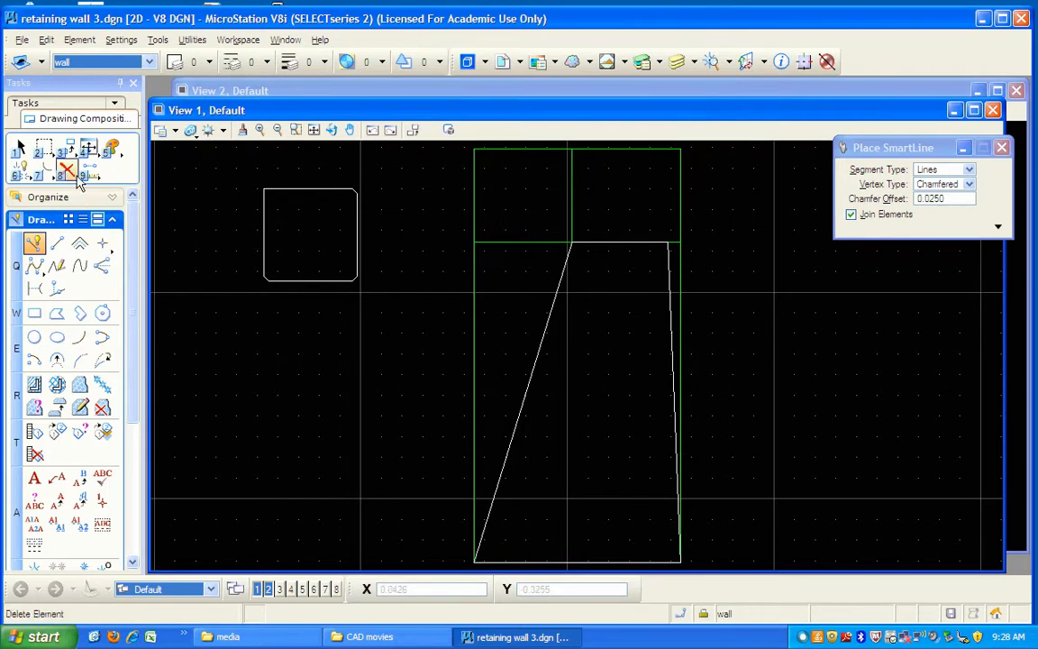
click(70, 171)
click(273, 225)
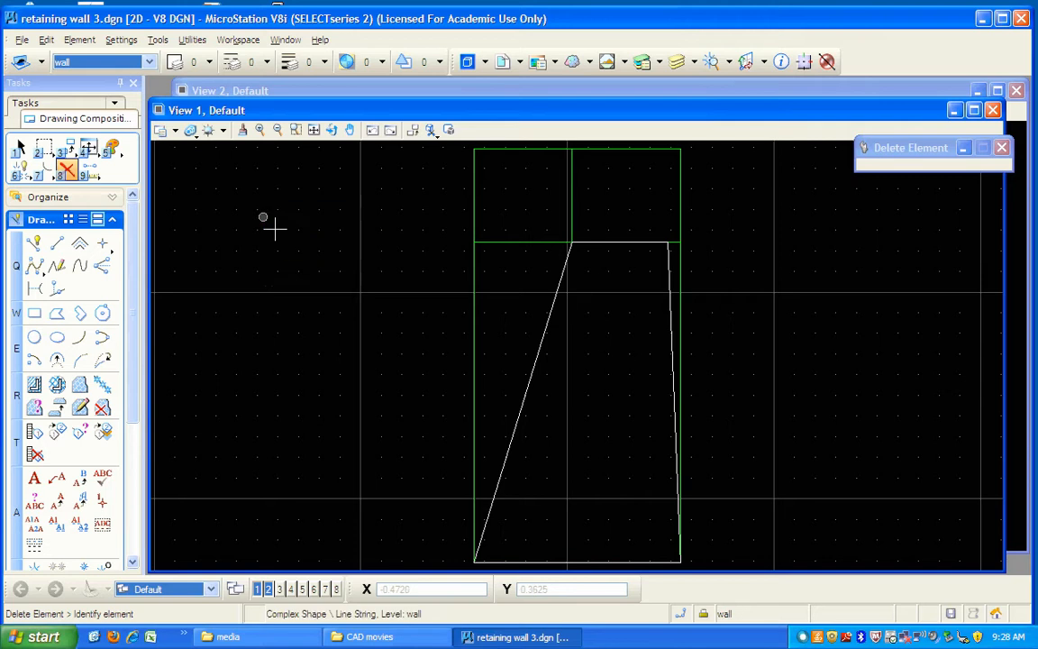
- Draw a chamfered SmartLine left of the block, running 0.45 to the right, 0.45 down and 0.45 to the left
click(33, 243)
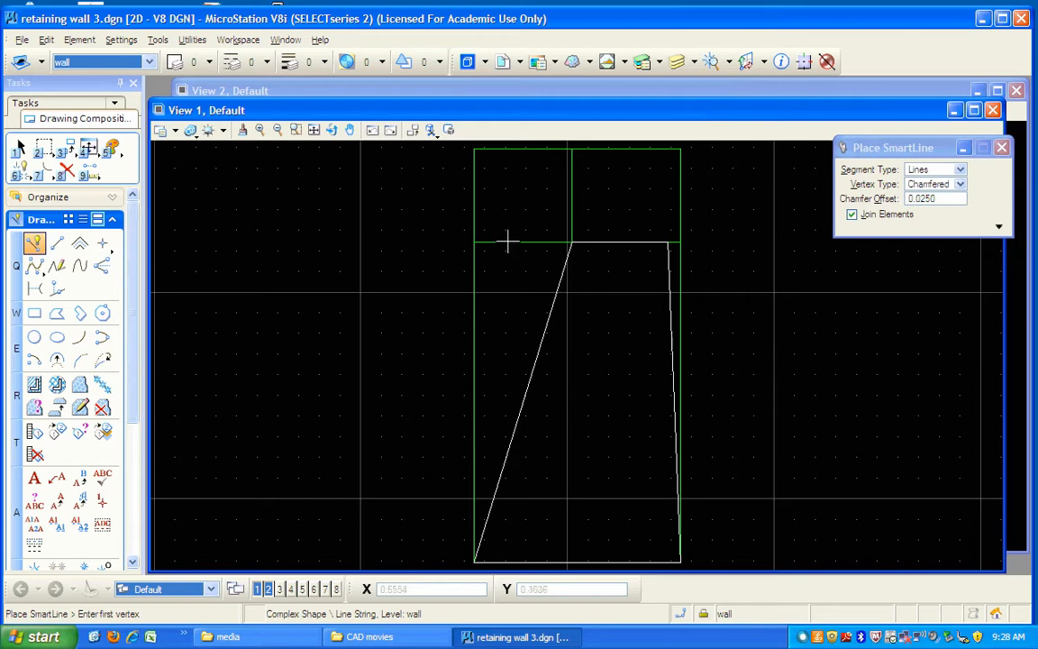
click(223, 209)
text(0.45)
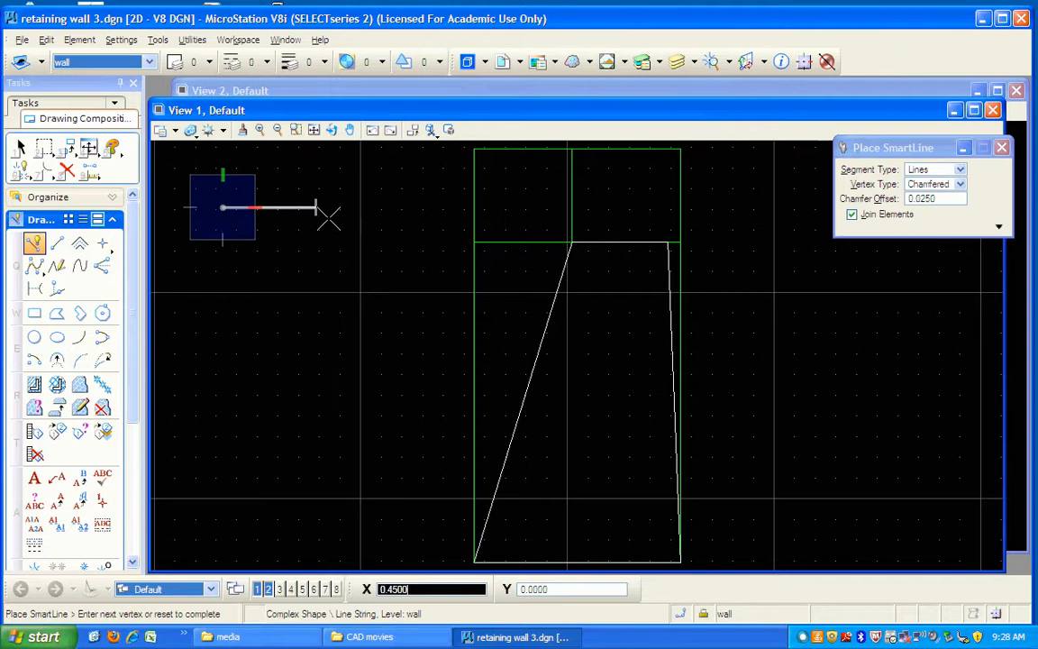
click(328, 218)
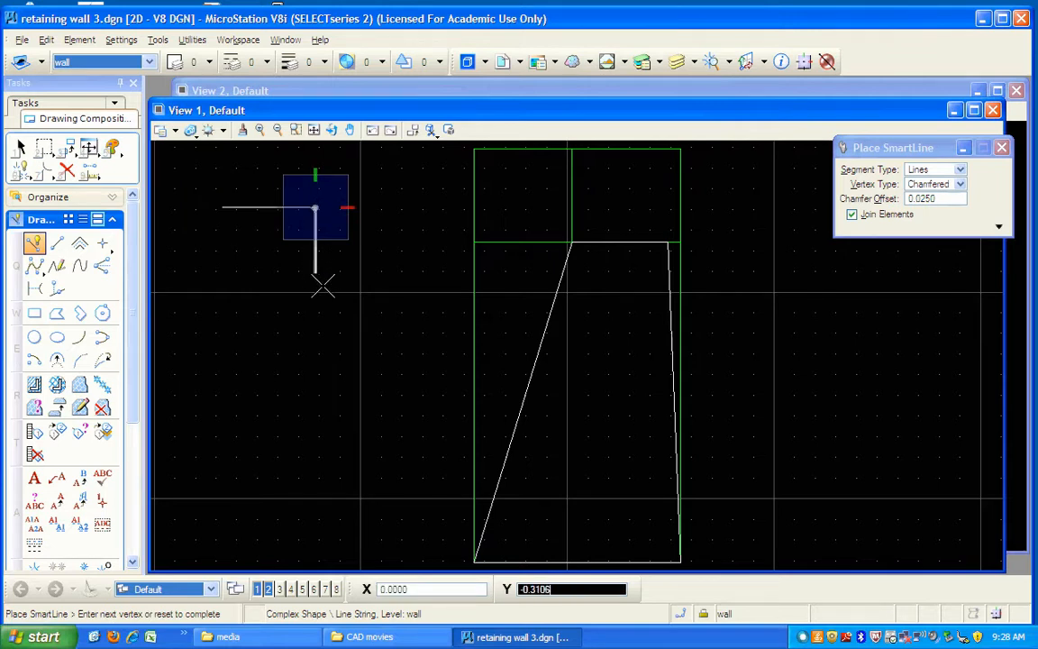
text(0.45)
click(323, 316)
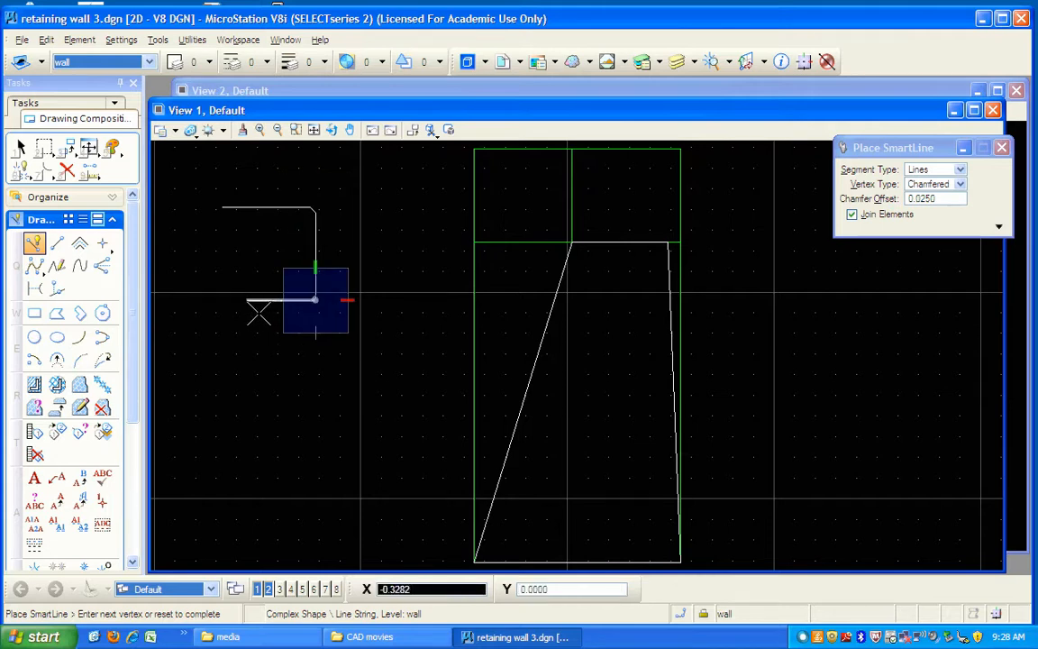
text(0.45)
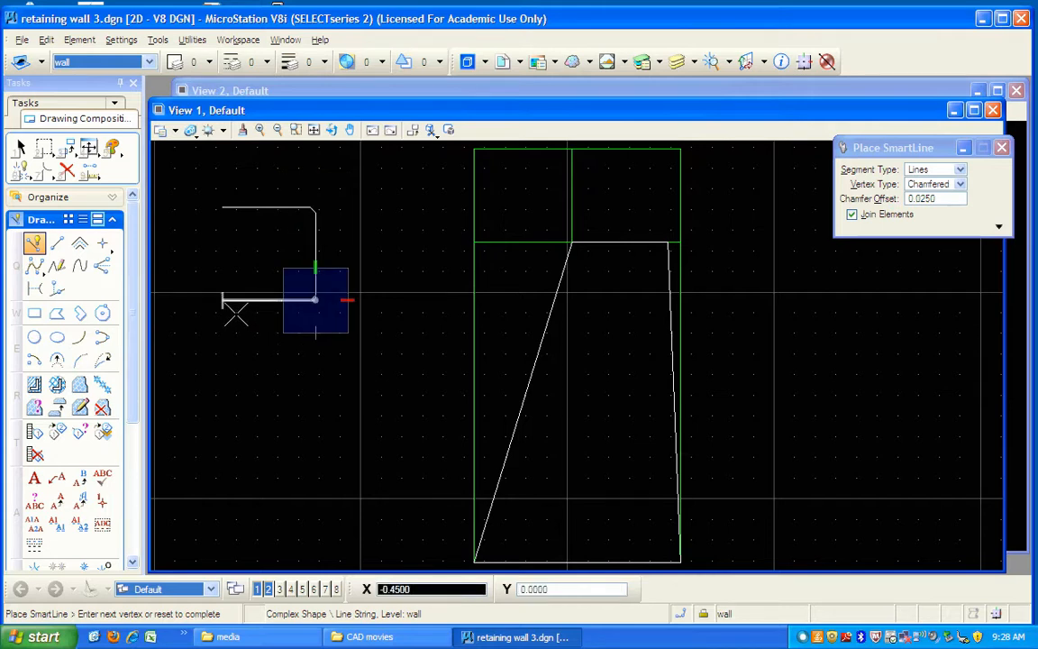
click(236, 313)
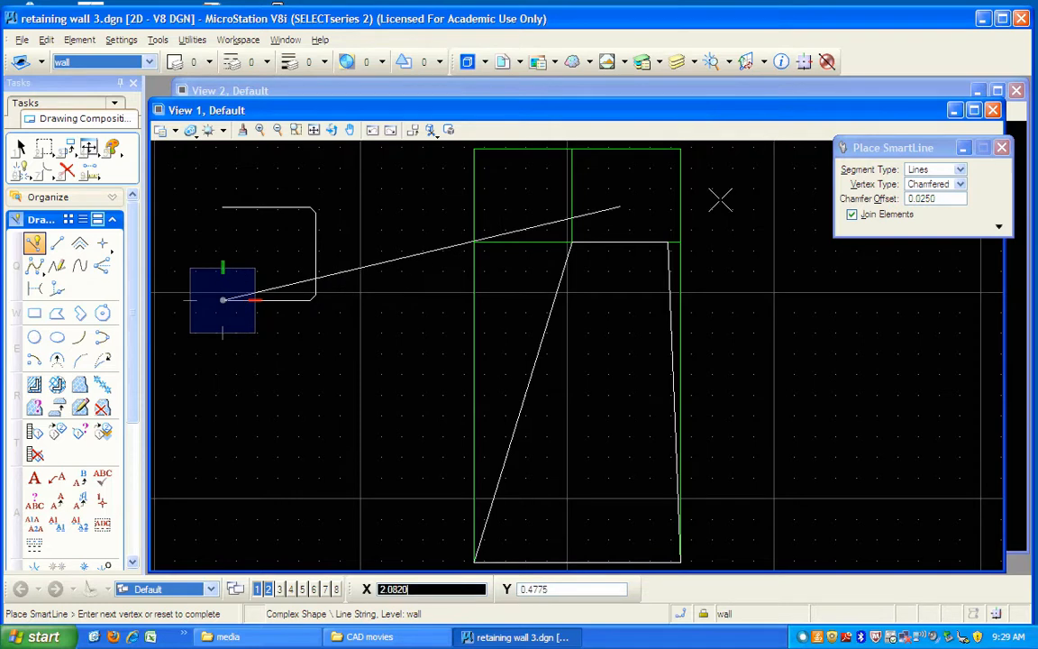
- Change the vertex type to Sharp and close the square outline at its starting point
click(959, 185)
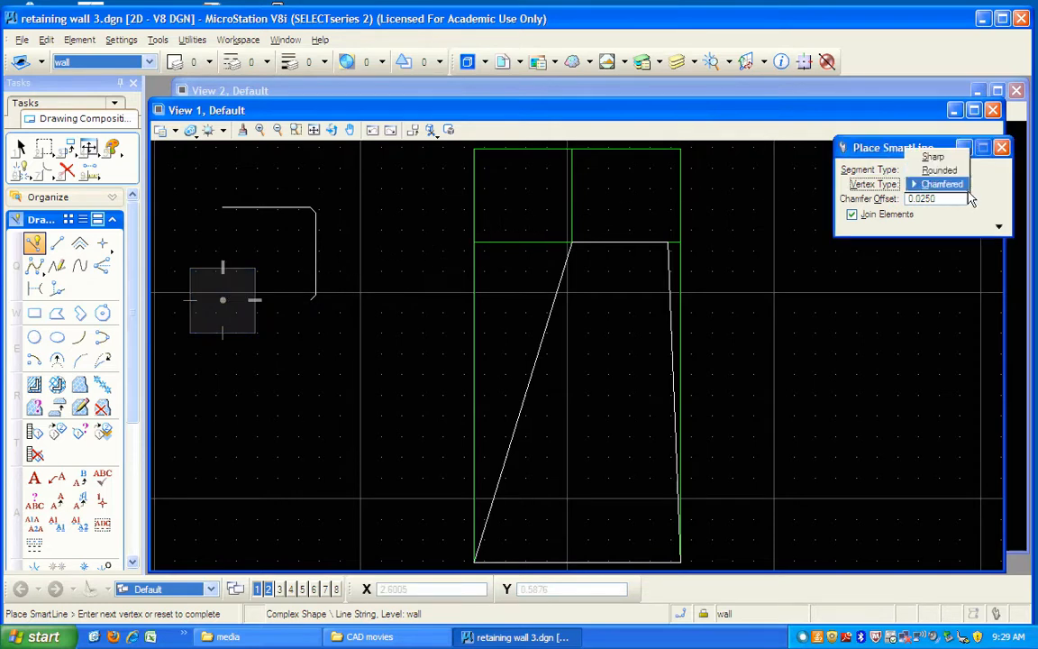
click(932, 157)
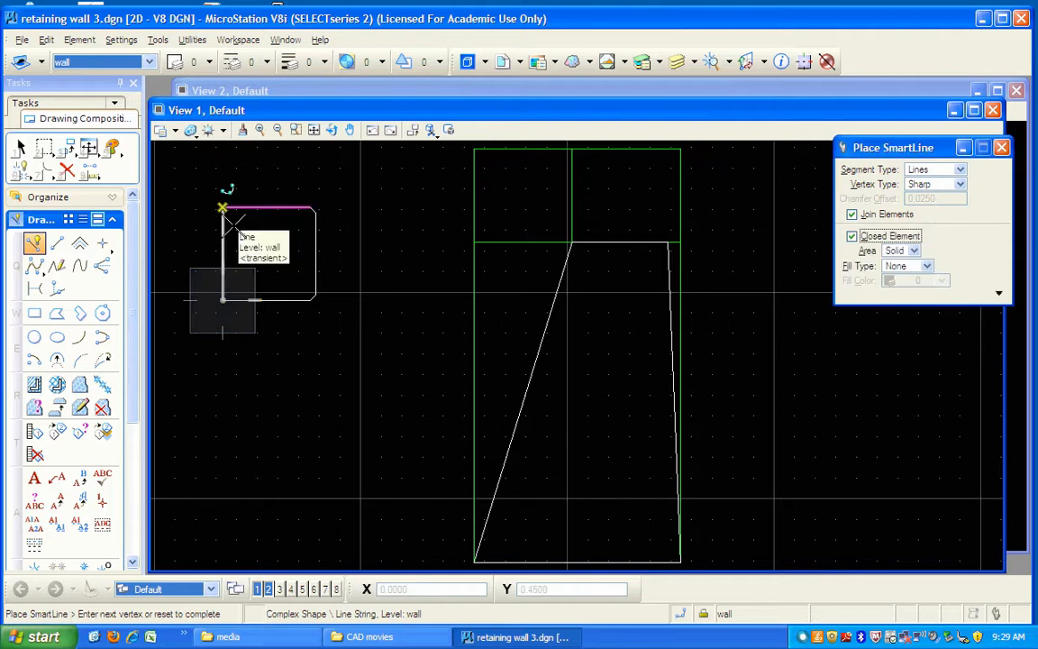
click(222, 208)
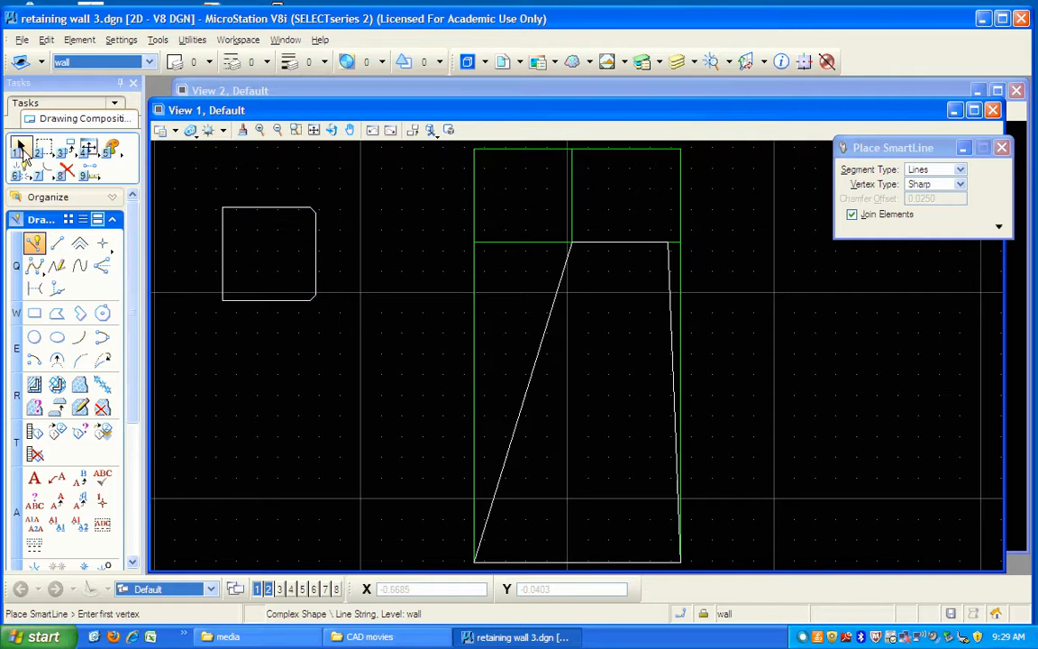
click(21, 149)
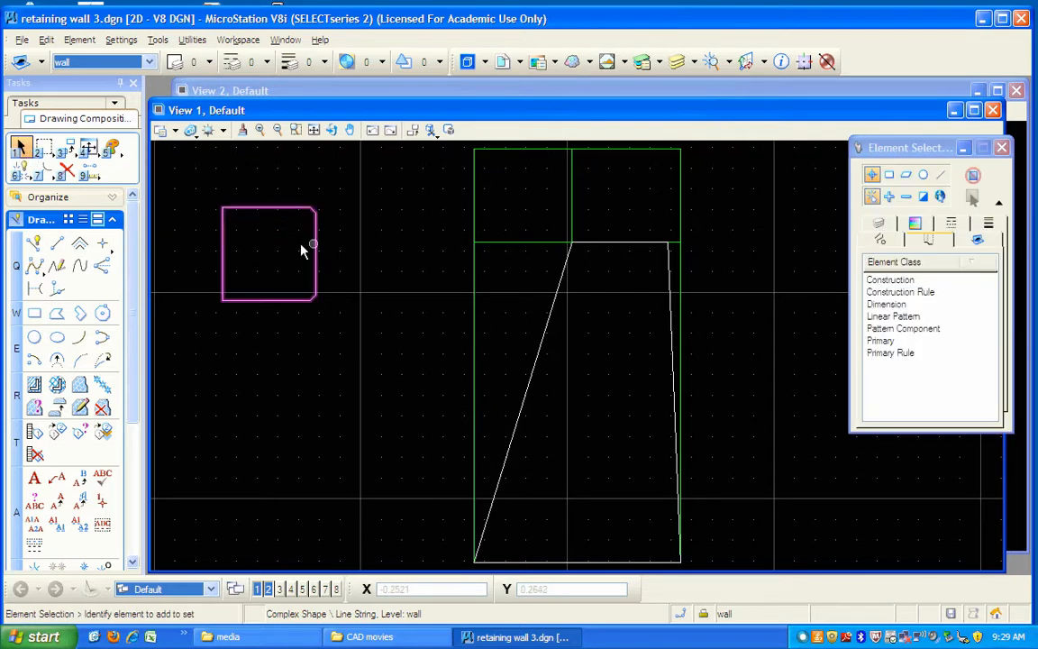
click(66, 149)
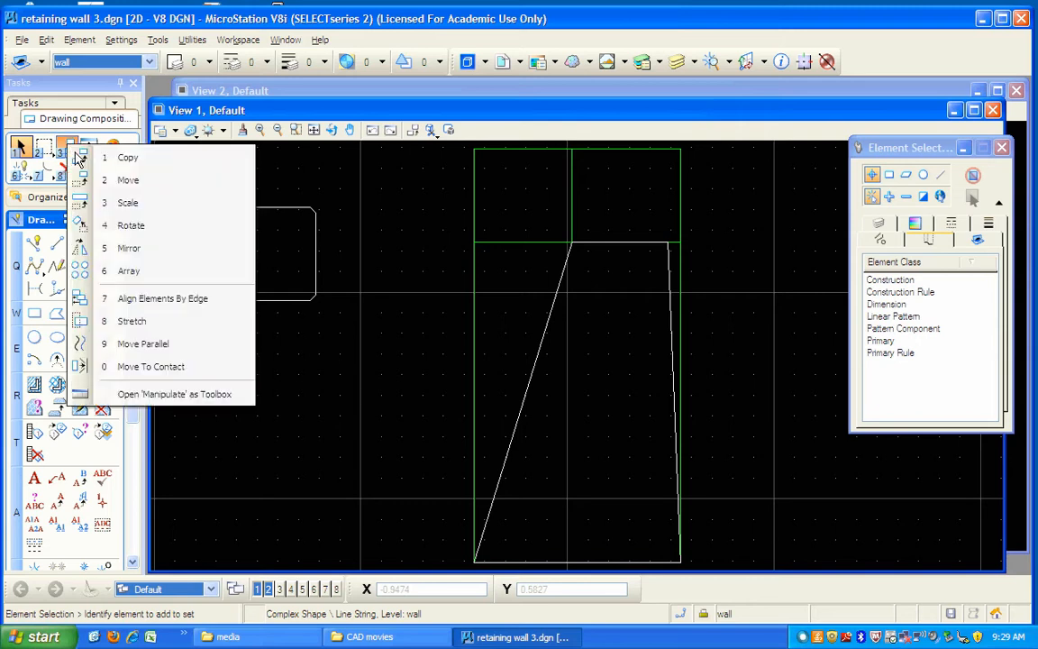
click(101, 179)
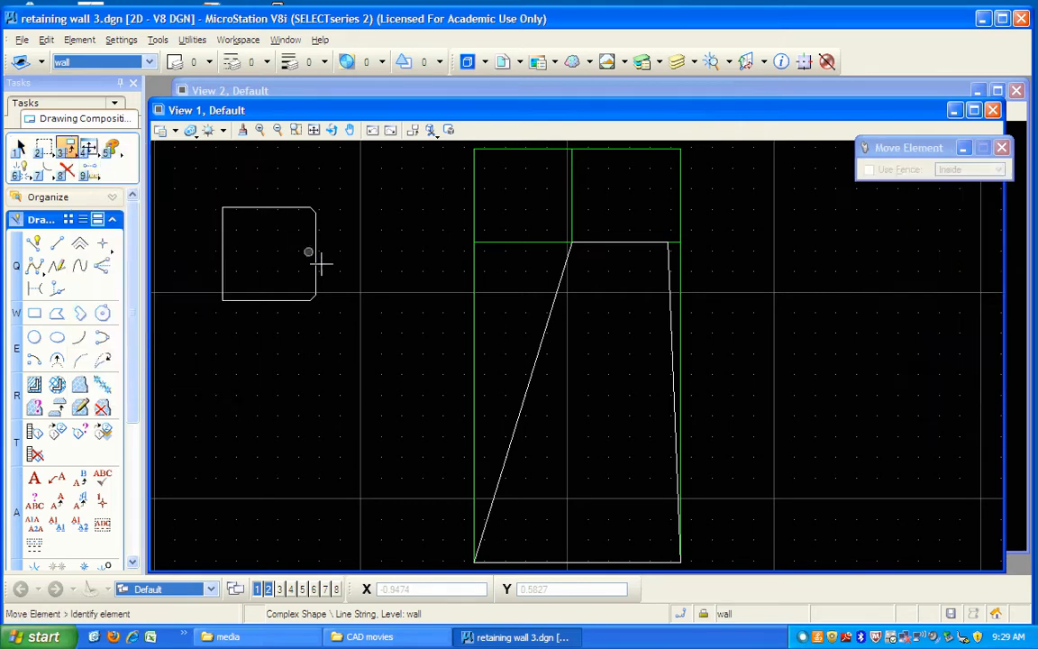
click(315, 255)
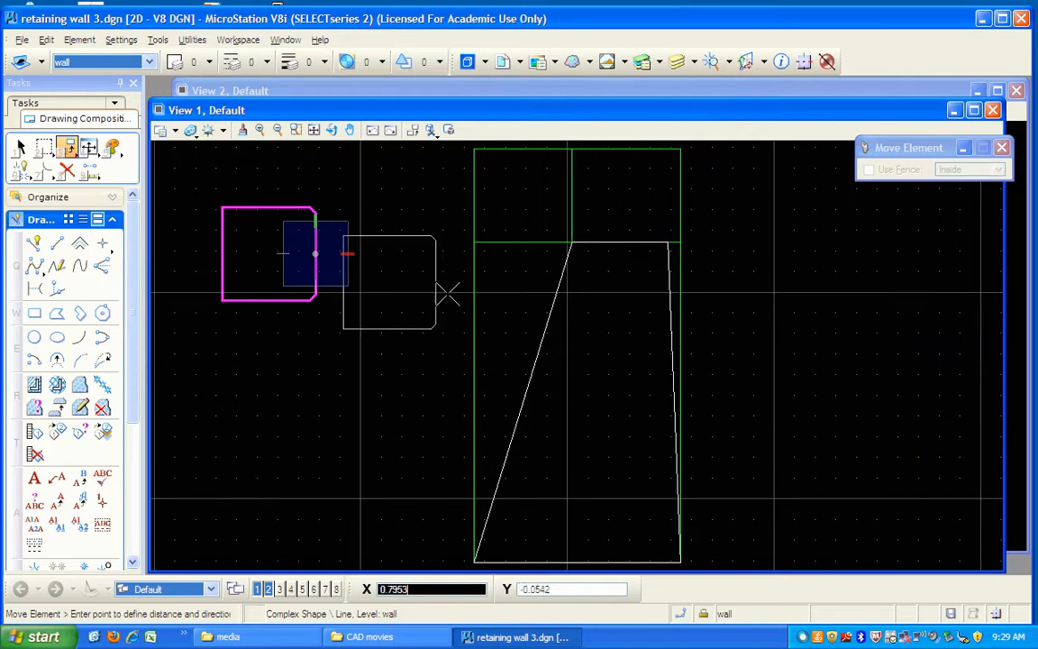
right_click(336, 333)
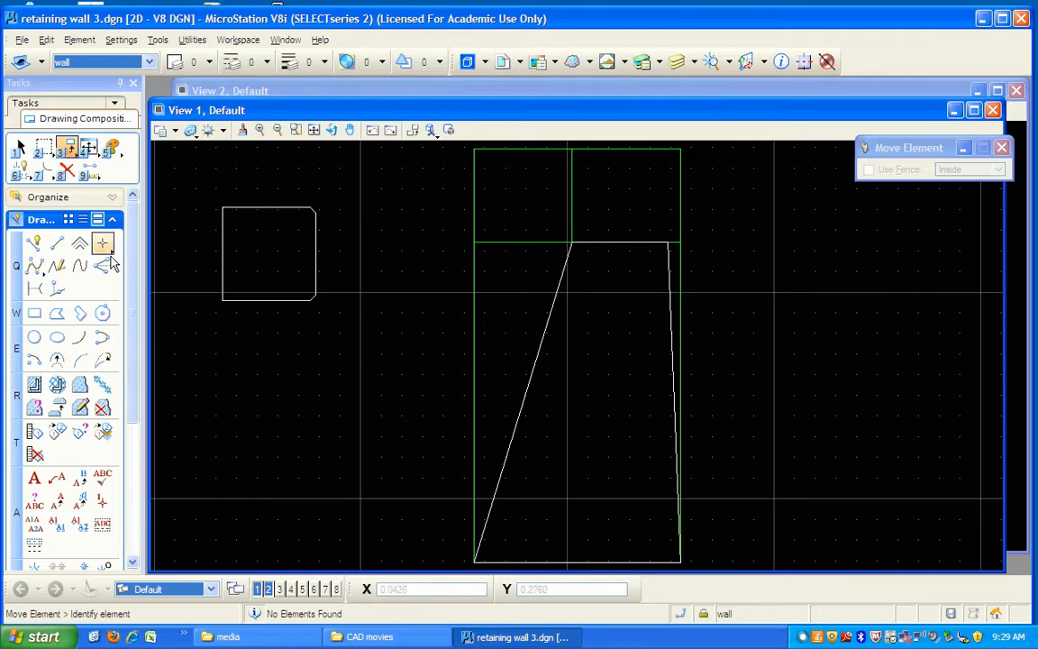
click(57, 245)
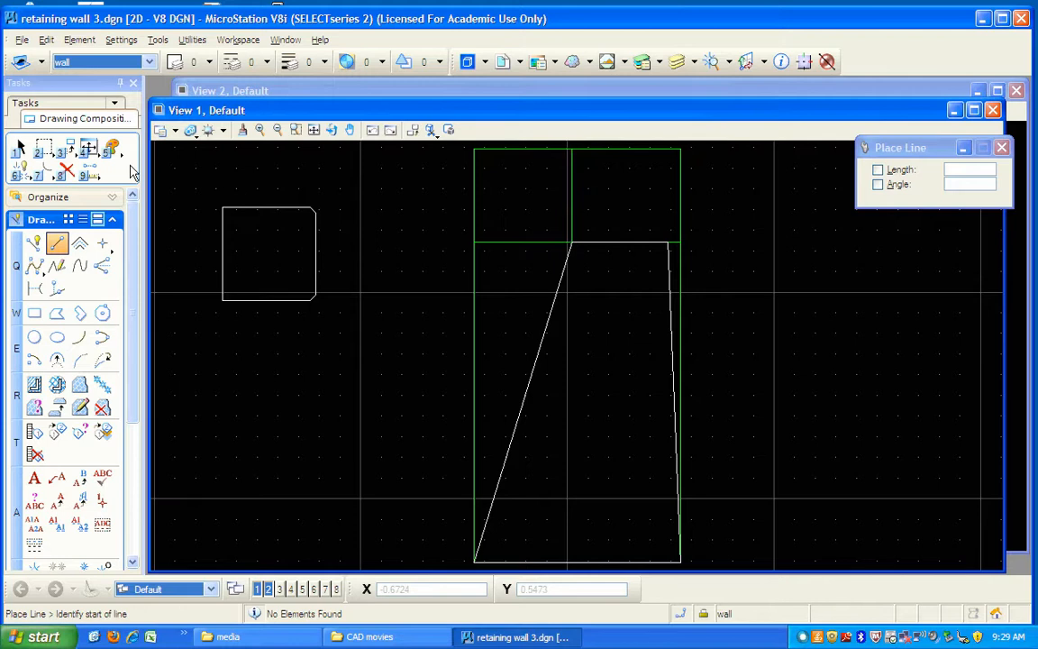
- Copy the short vertical construction line horizontally to the right, so the copy stands 0.45 from the block's right edge
click(73, 152)
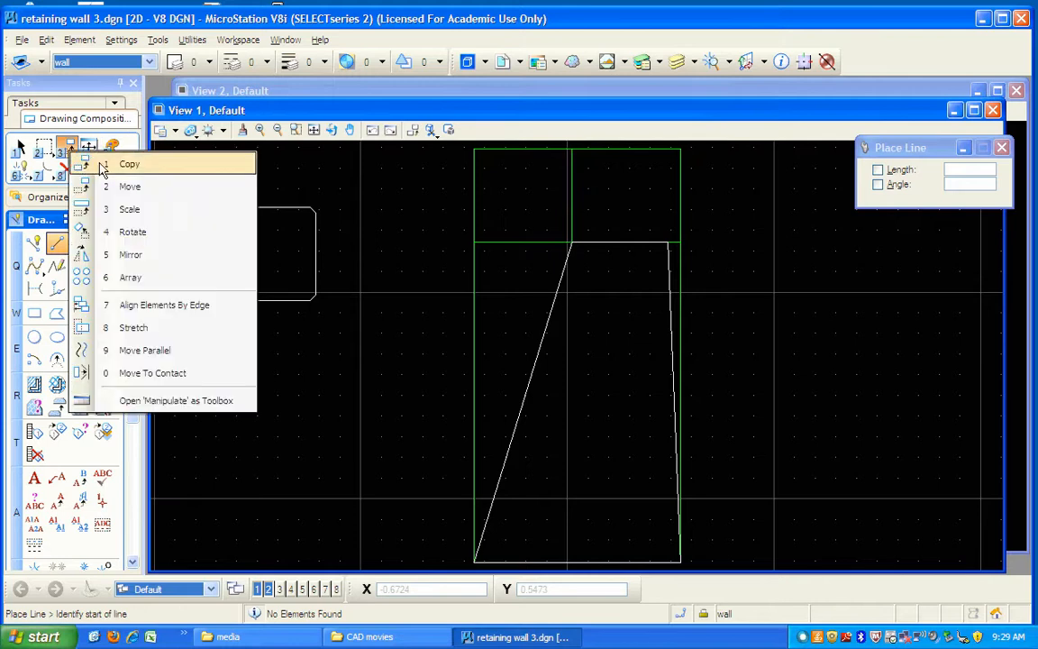
click(102, 167)
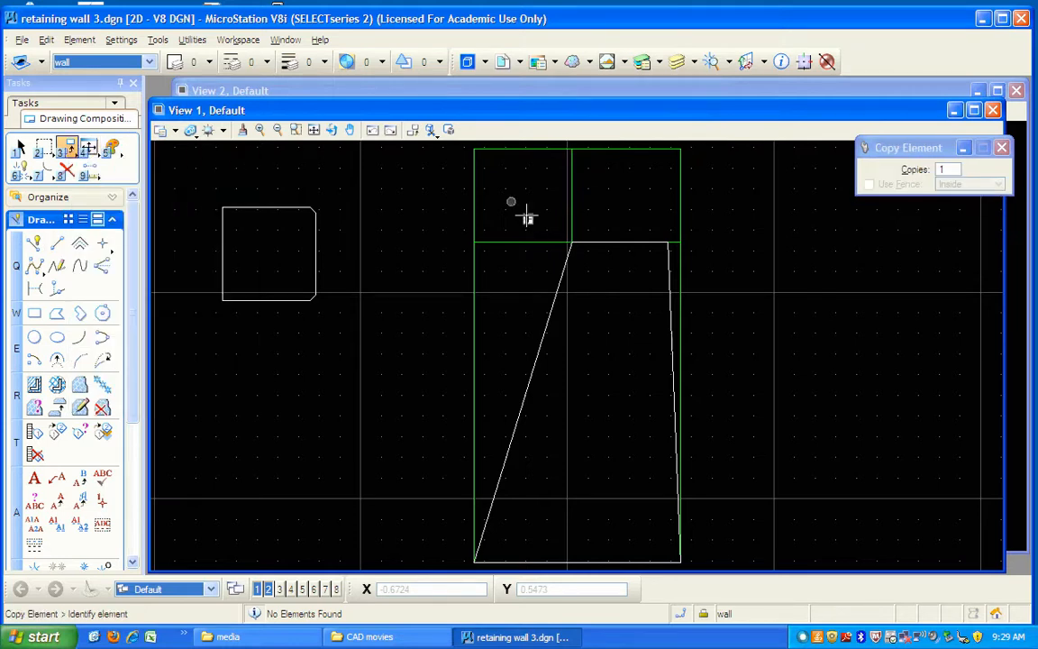
click(585, 206)
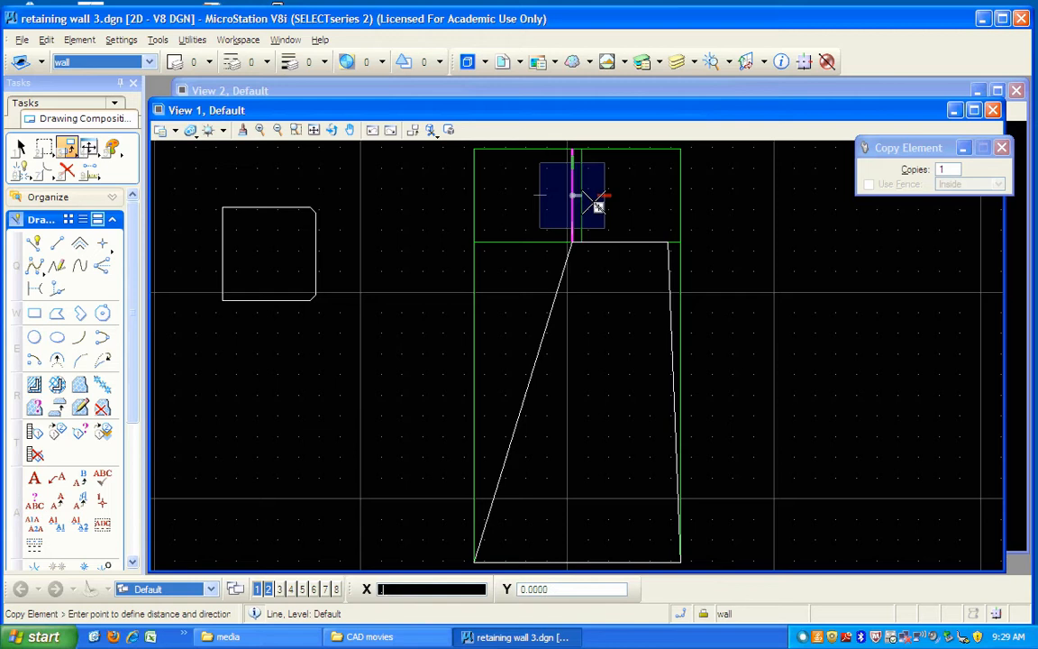
text(0)
key(Tab)
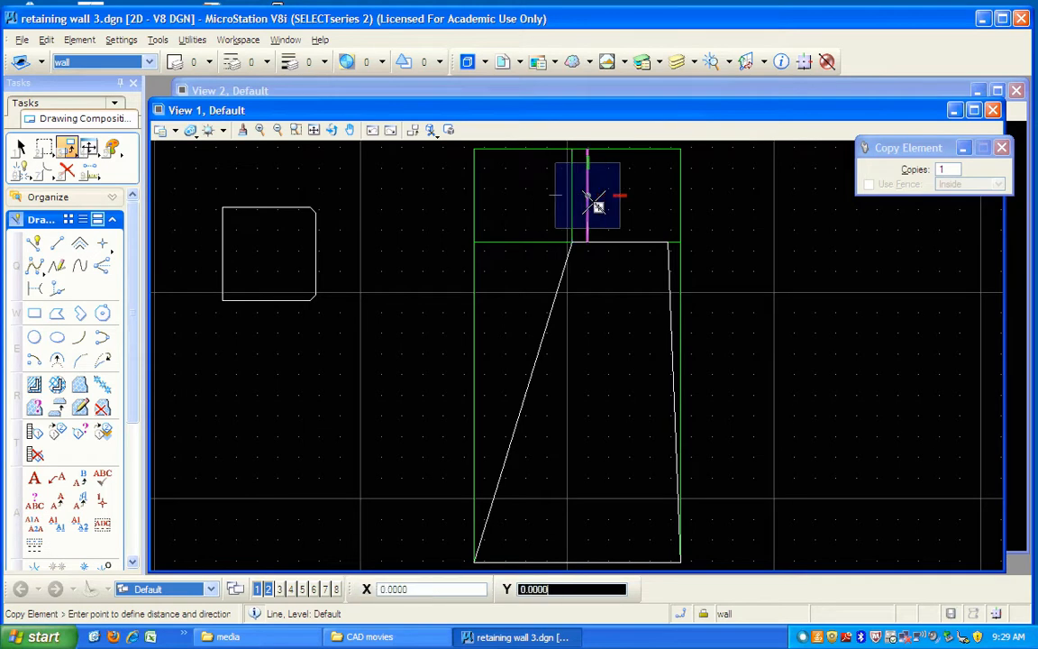
right_click(296, 349)
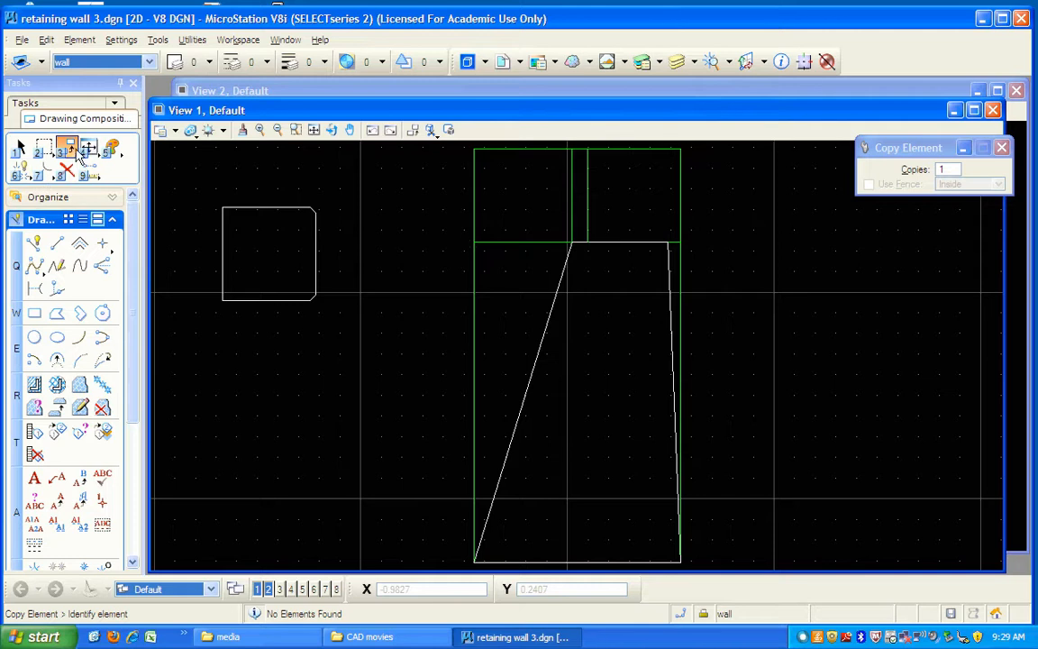
- Move the chamfered square by its lower-left corner to the lower end of the copied vertical line
click(72, 151)
click(96, 174)
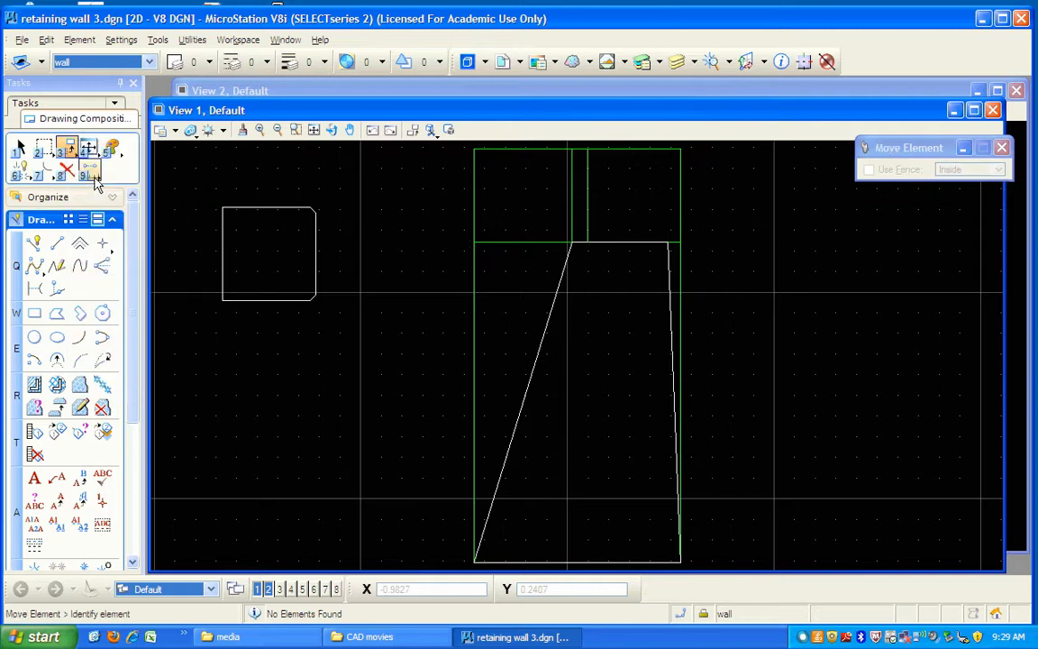
click(222, 300)
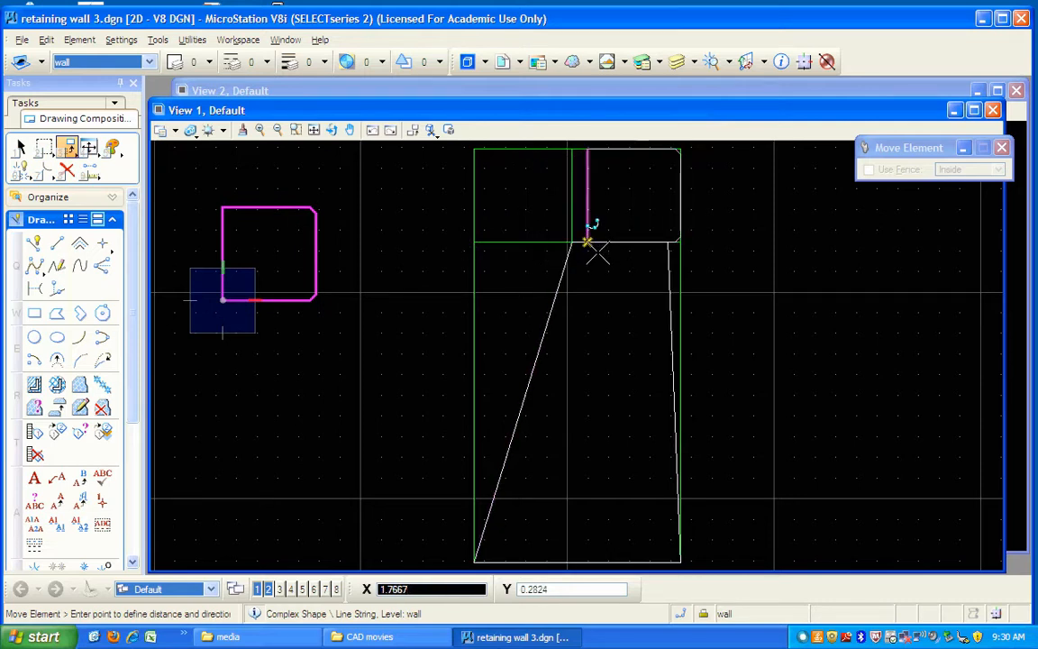
click(599, 255)
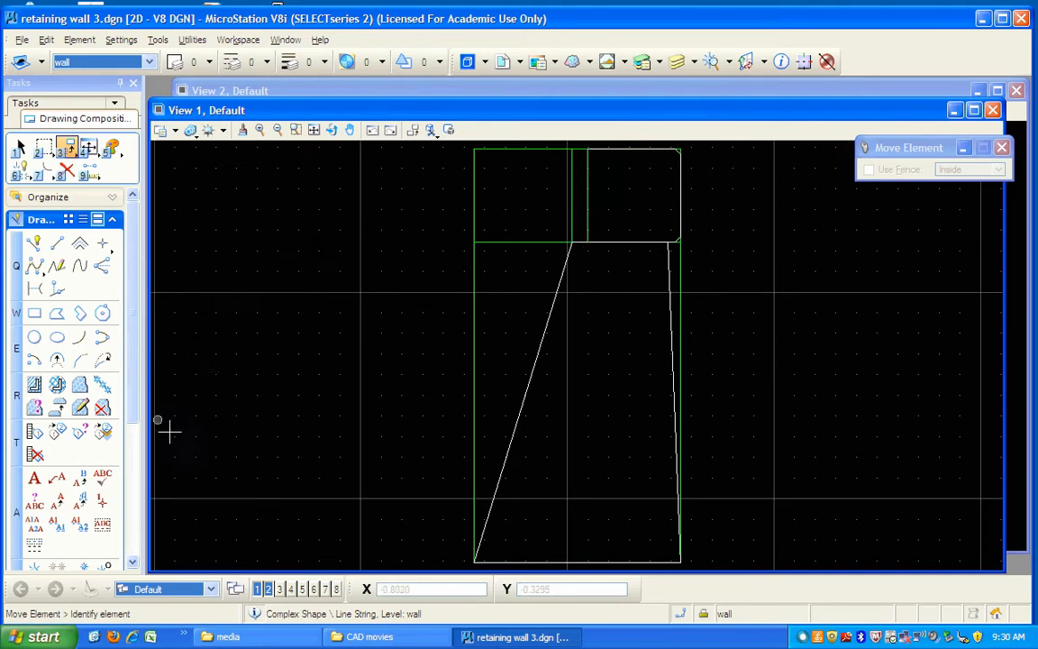
click(280, 135)
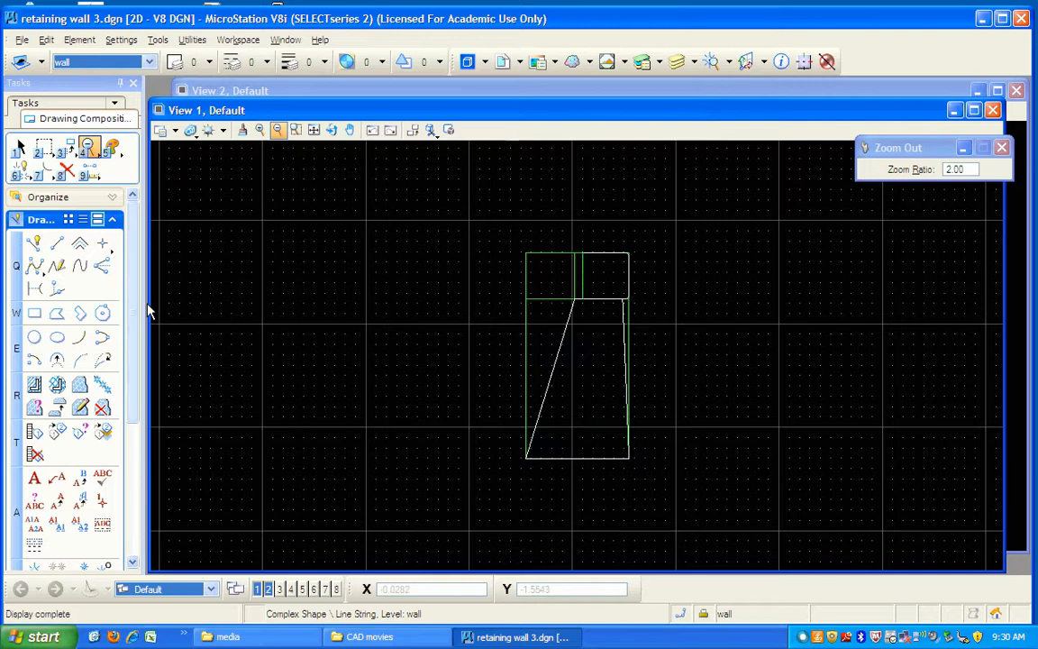
click(58, 244)
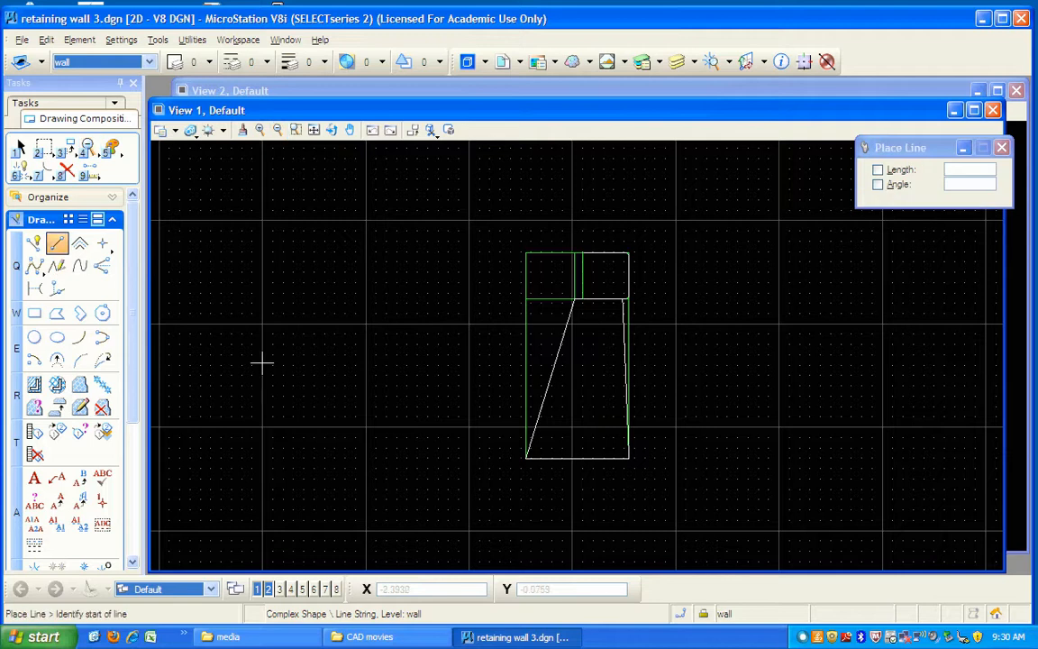
click(535, 464)
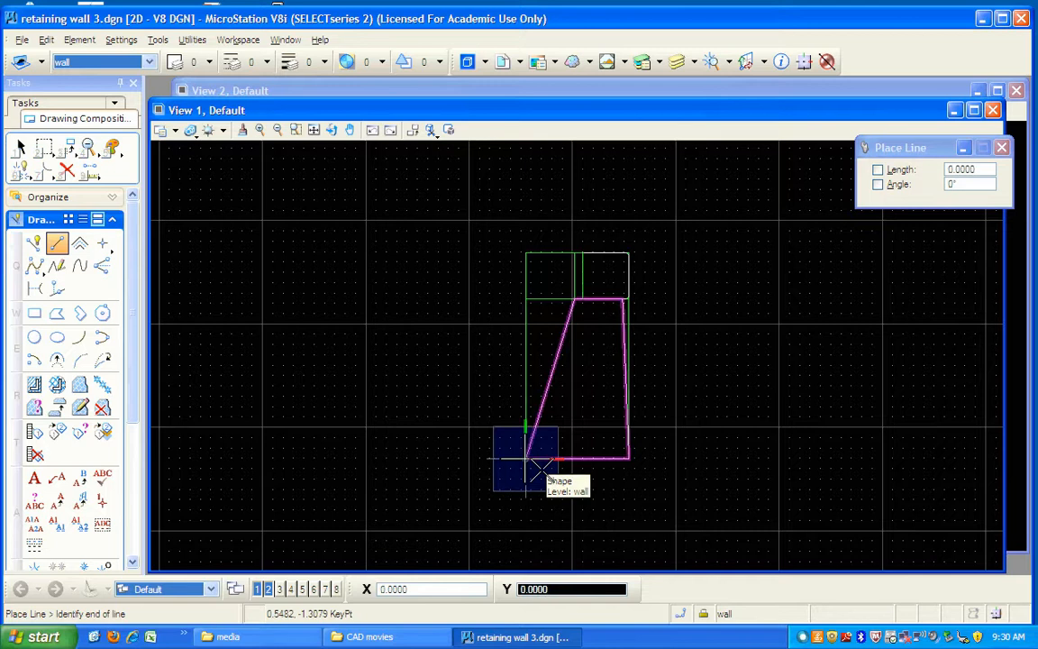
click(474, 550)
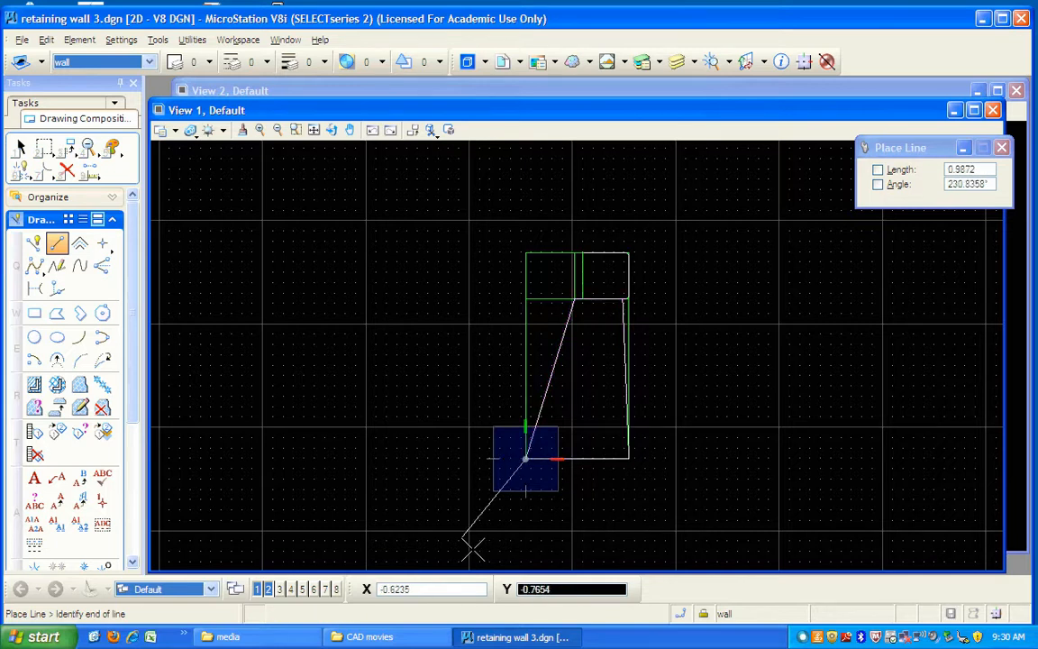
right_click(473, 550)
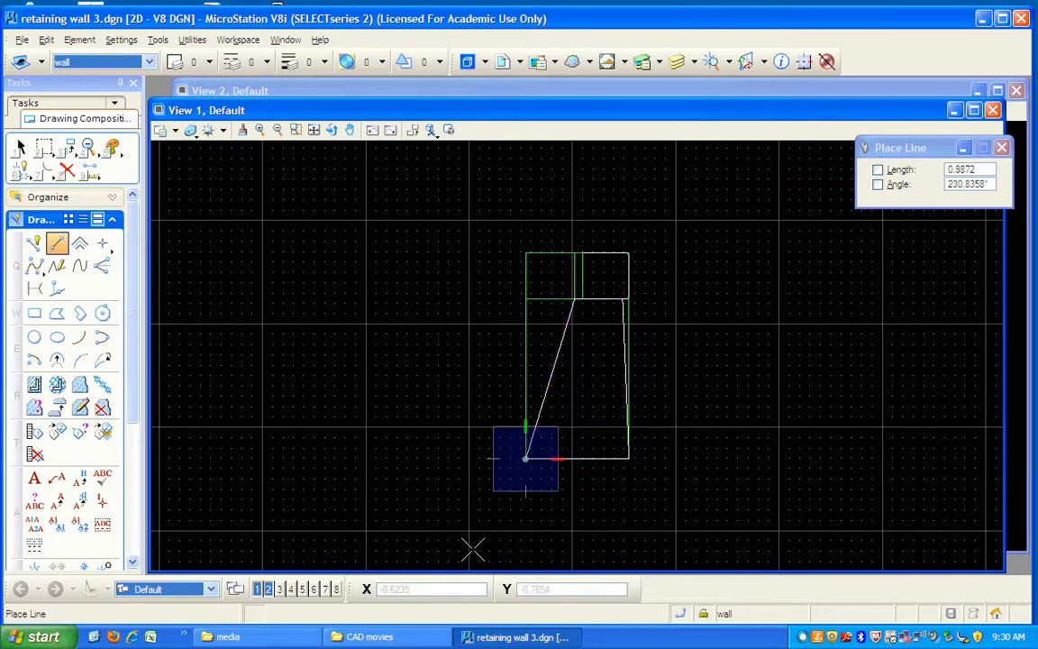
- Try to draw a horizontal line in two segments, starting 0.3 left and 0.5 below the wall's lower-left corner, the second segment 1.6 long
middle_click(534, 469)
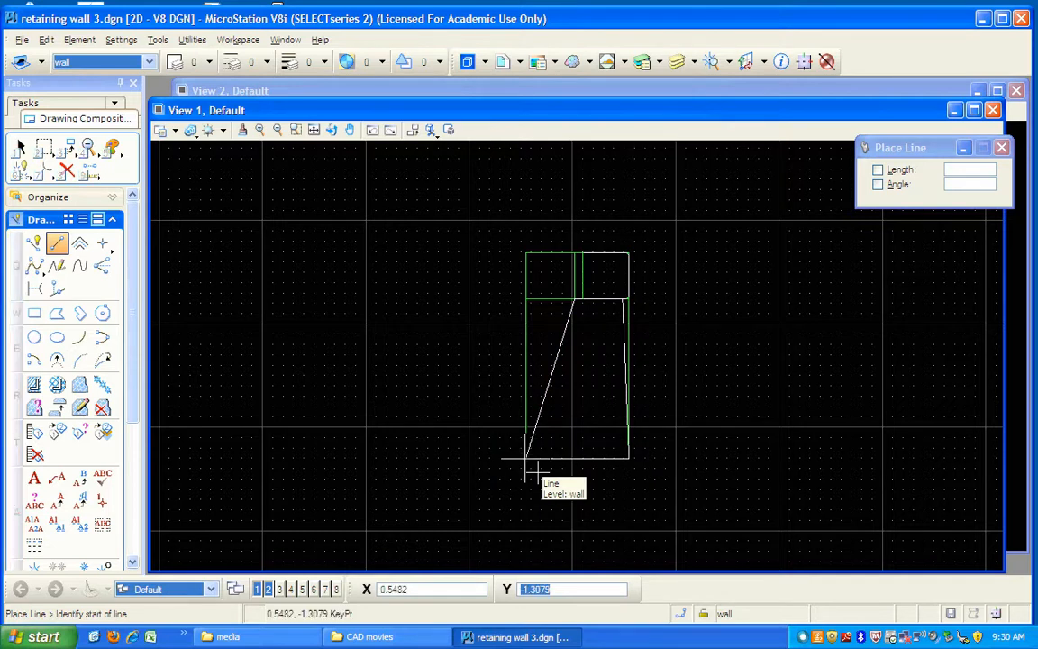
key(o)
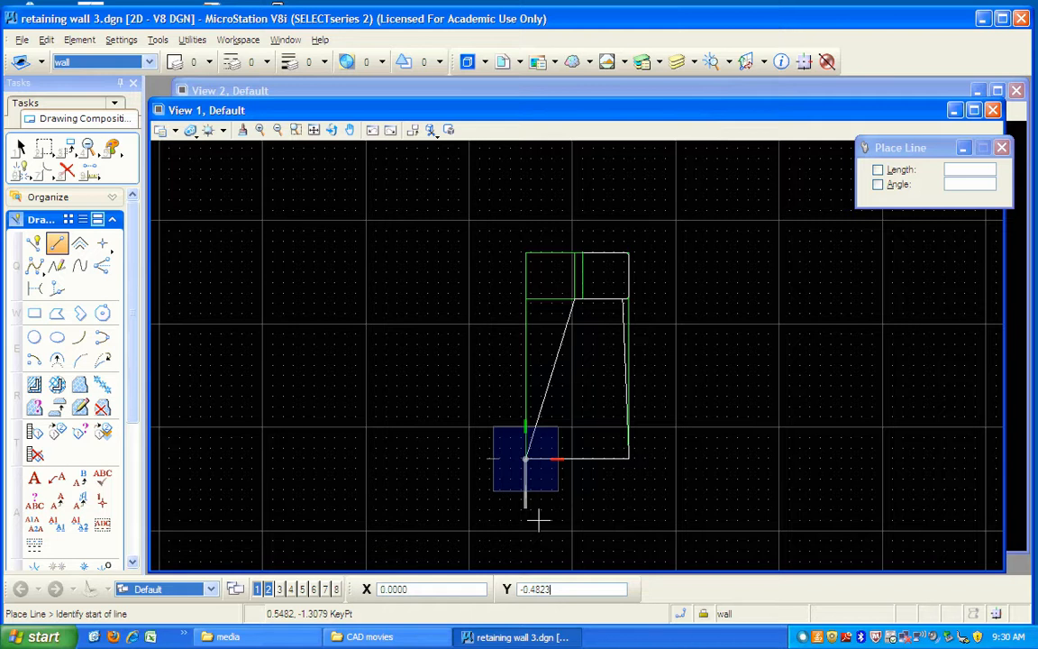
text(5)
key(Caps_Lock)
key(Tab)
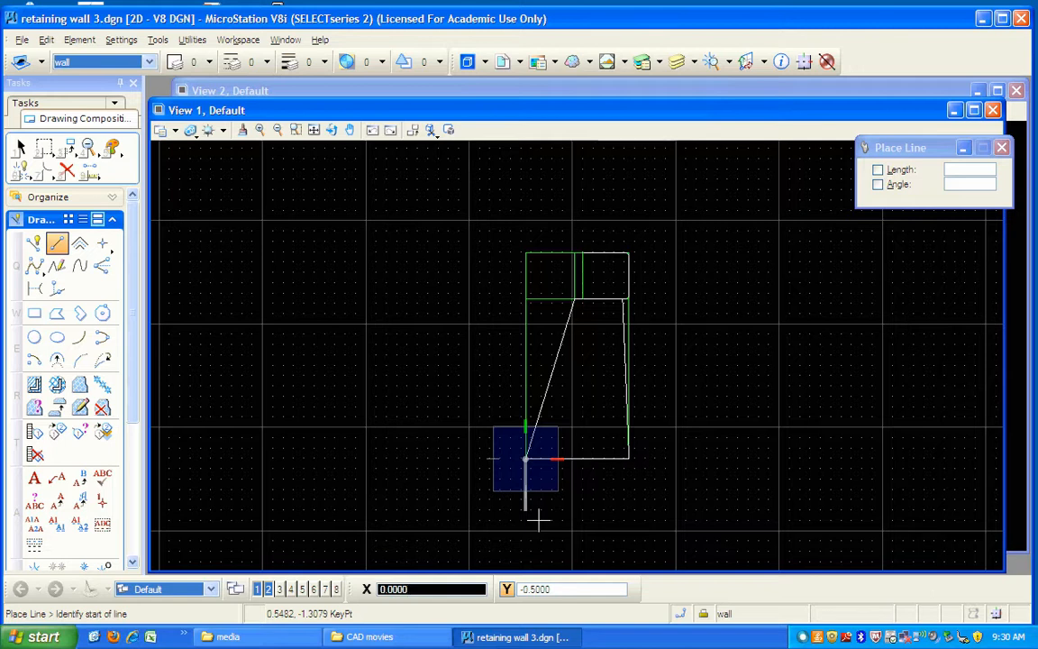
text(3)
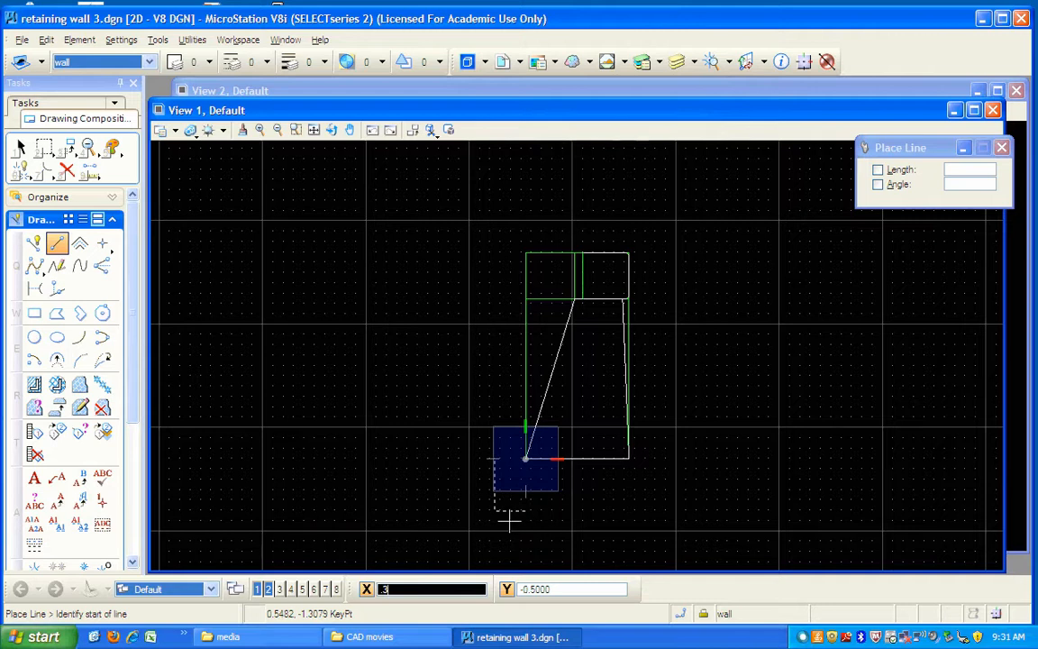
click(509, 520)
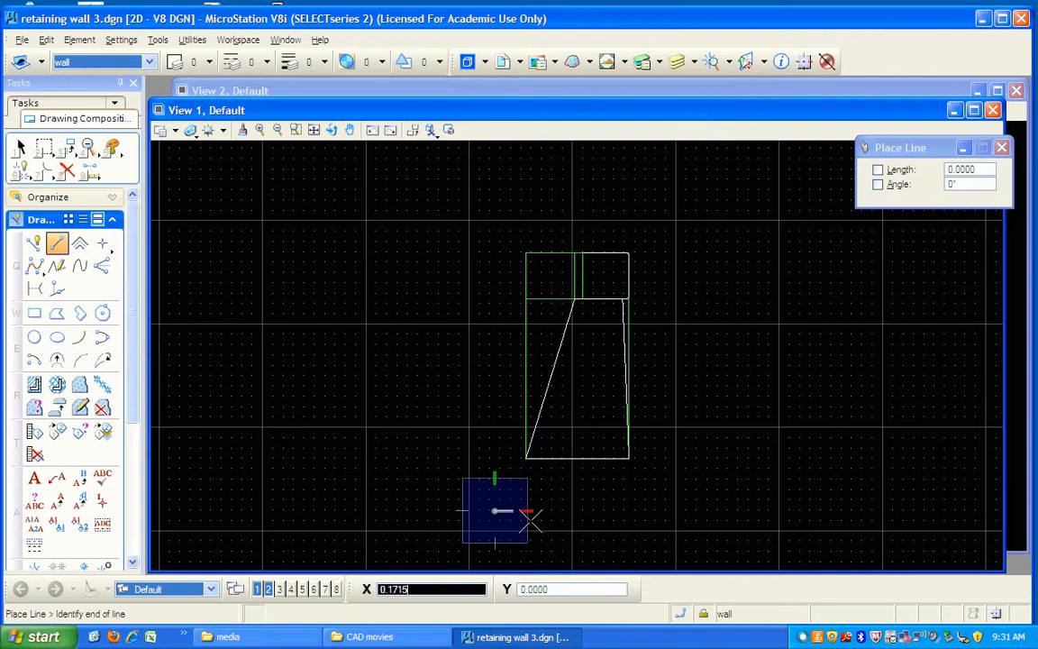
click(628, 519)
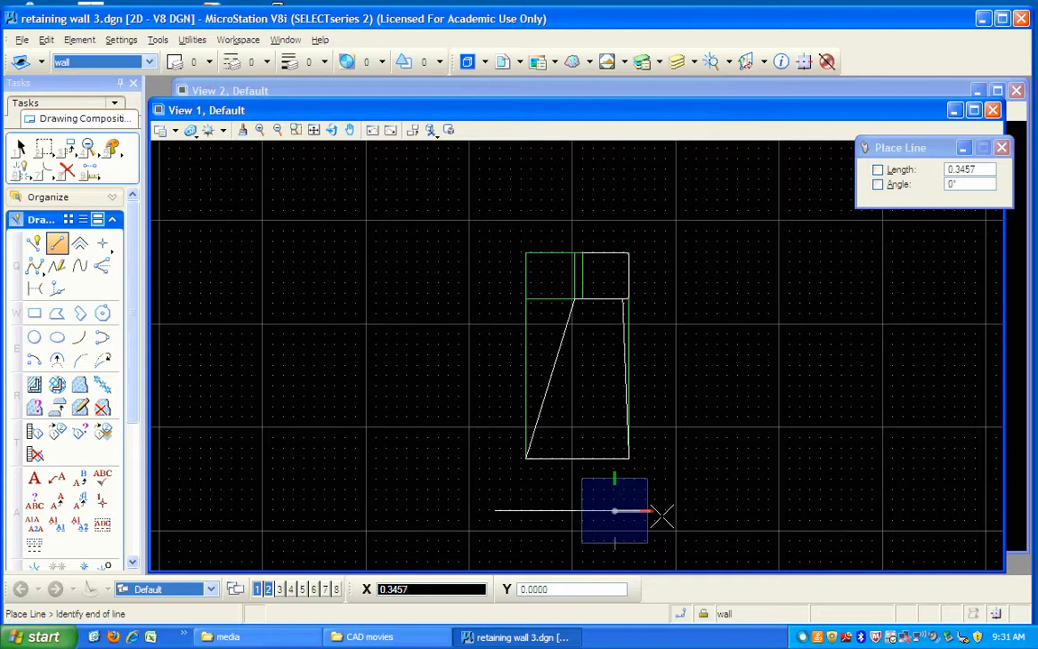
text(1.6)
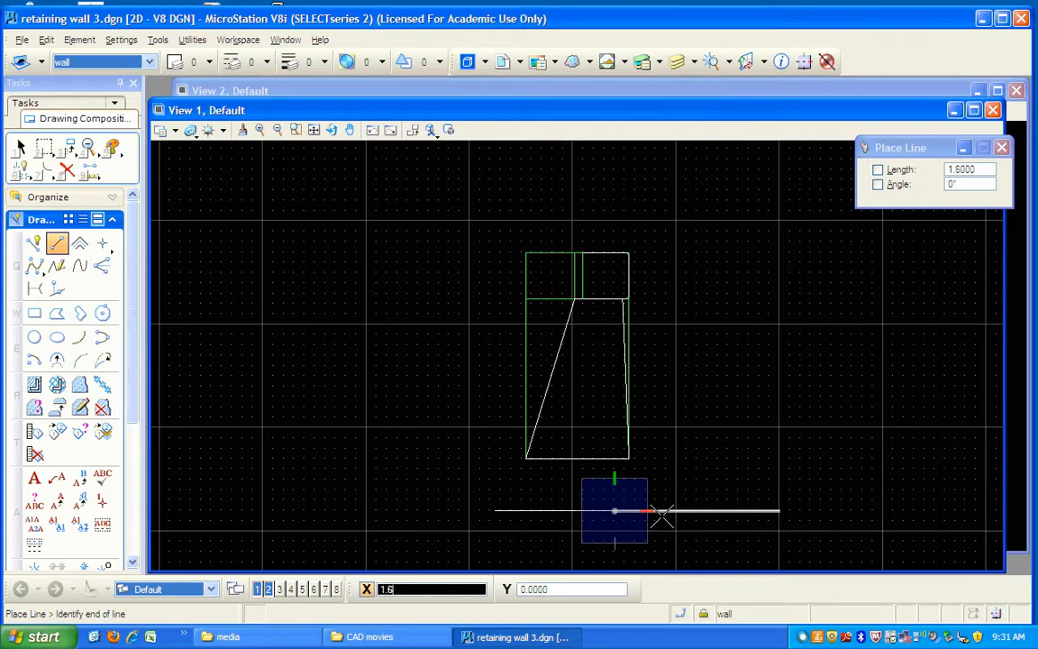
click(662, 515)
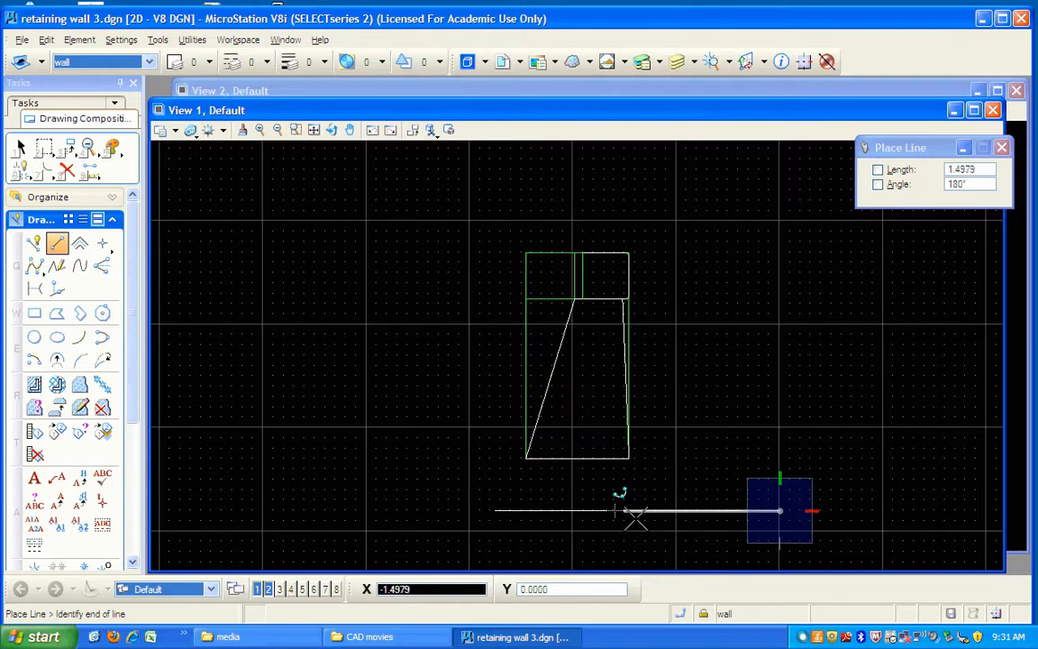
right_click(737, 452)
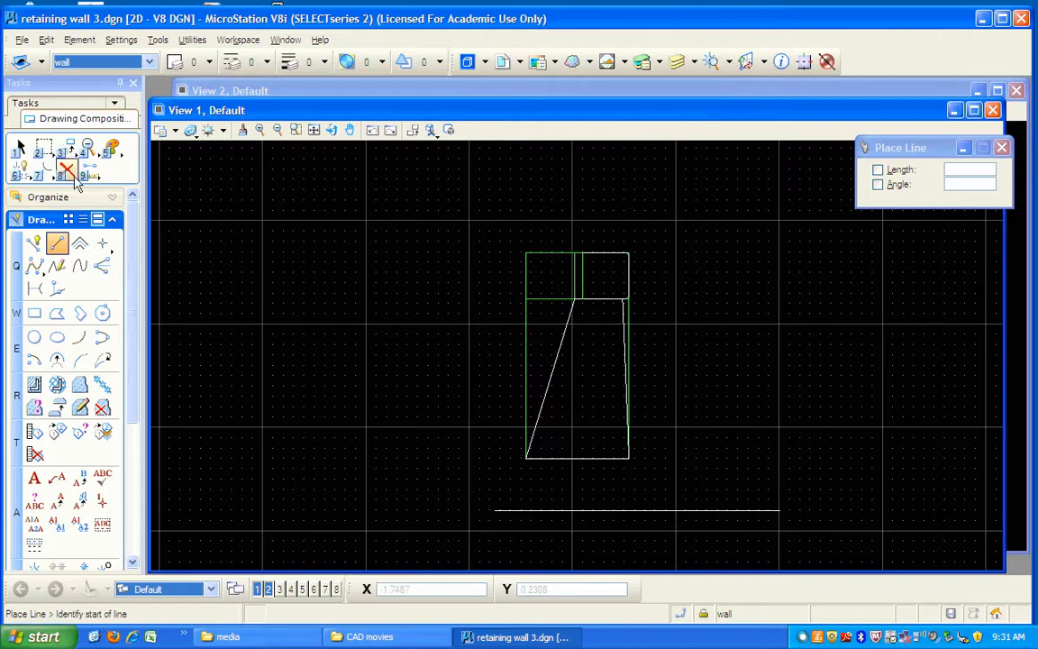
- Delete both horizontal line segments below the wall
click(69, 171)
click(596, 513)
click(629, 516)
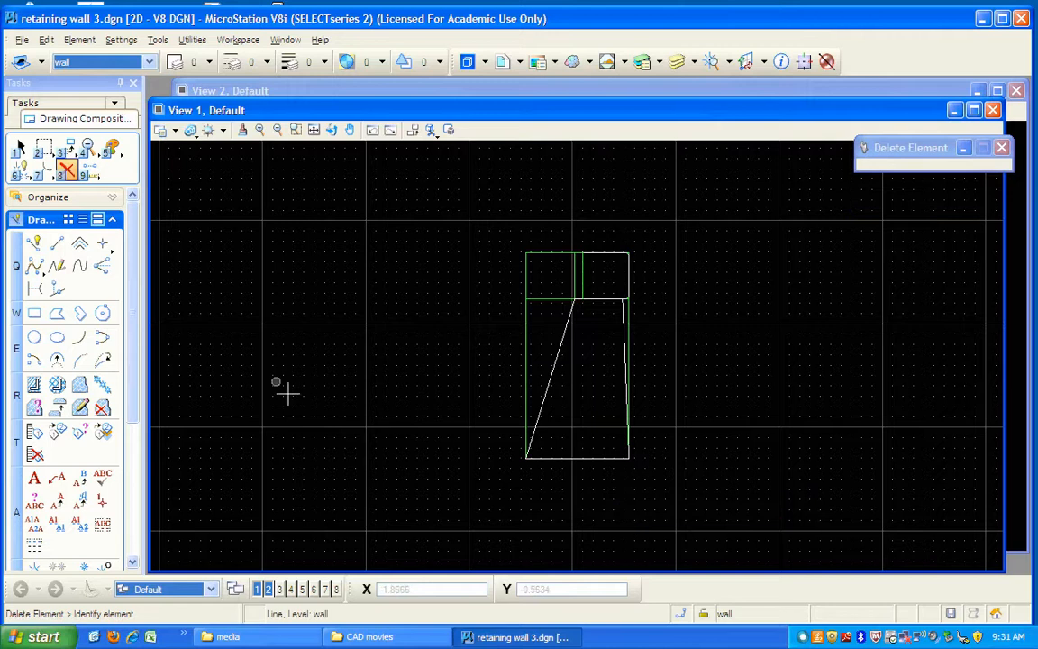
- Draw a 1.6 long horizontal line to the right, starting 0.3 left and 0.5 below the wall's lower-left corner
click(57, 244)
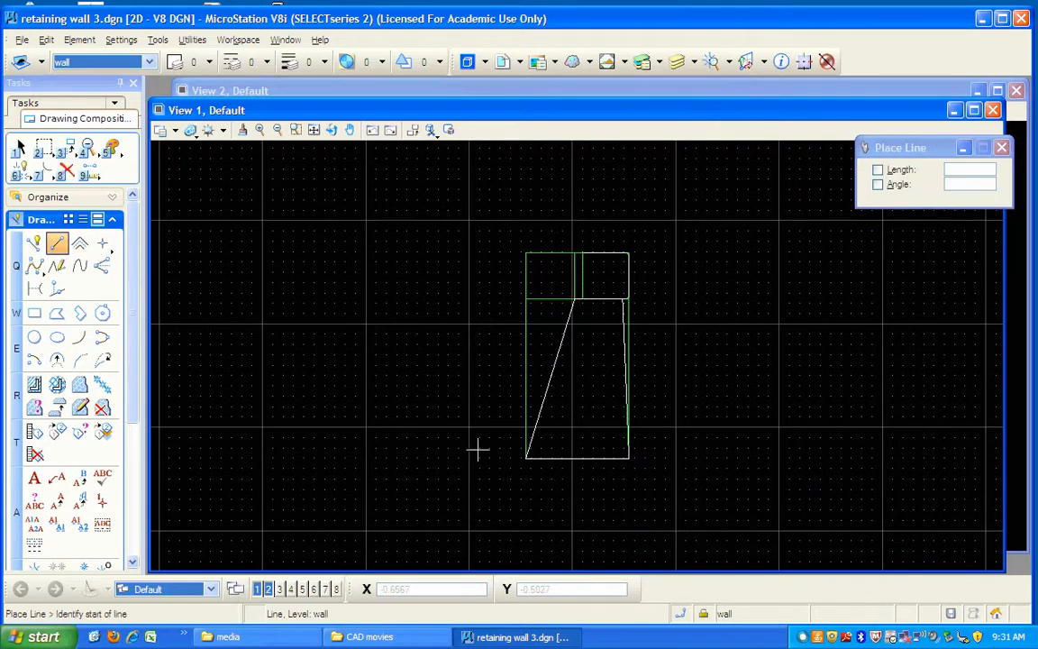
middle_click(527, 457)
click(531, 468)
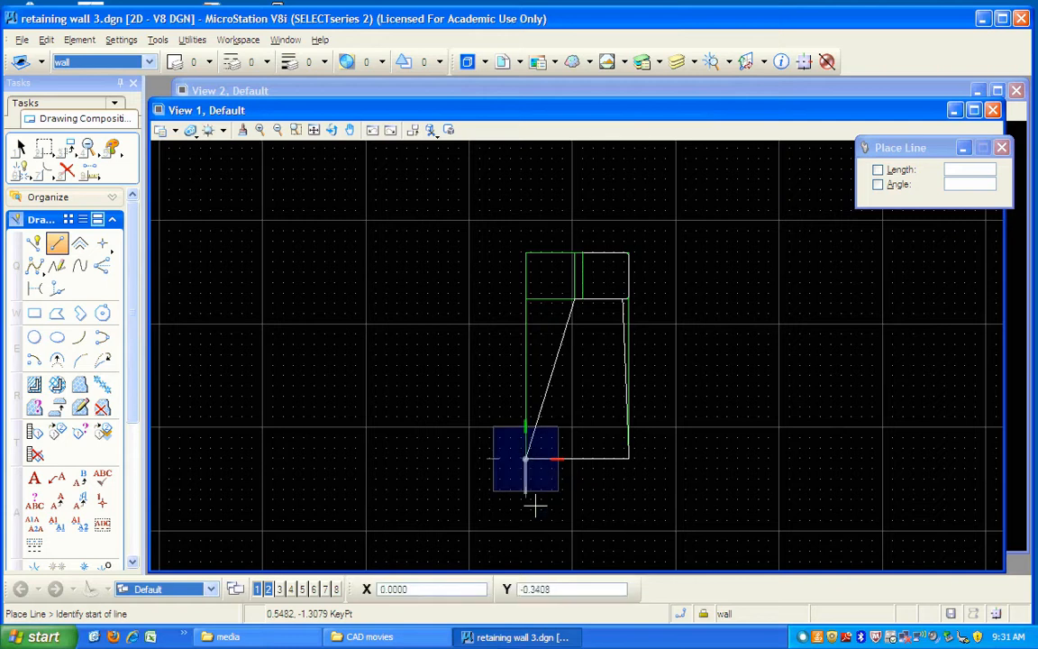
text(.5)
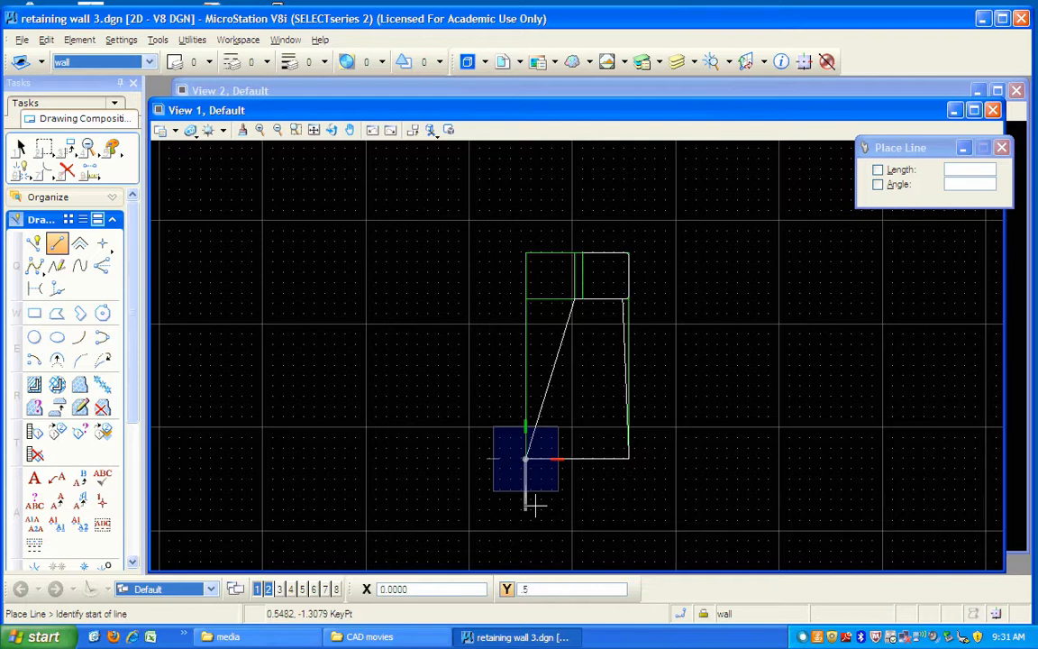
key(Tab)
text(3)
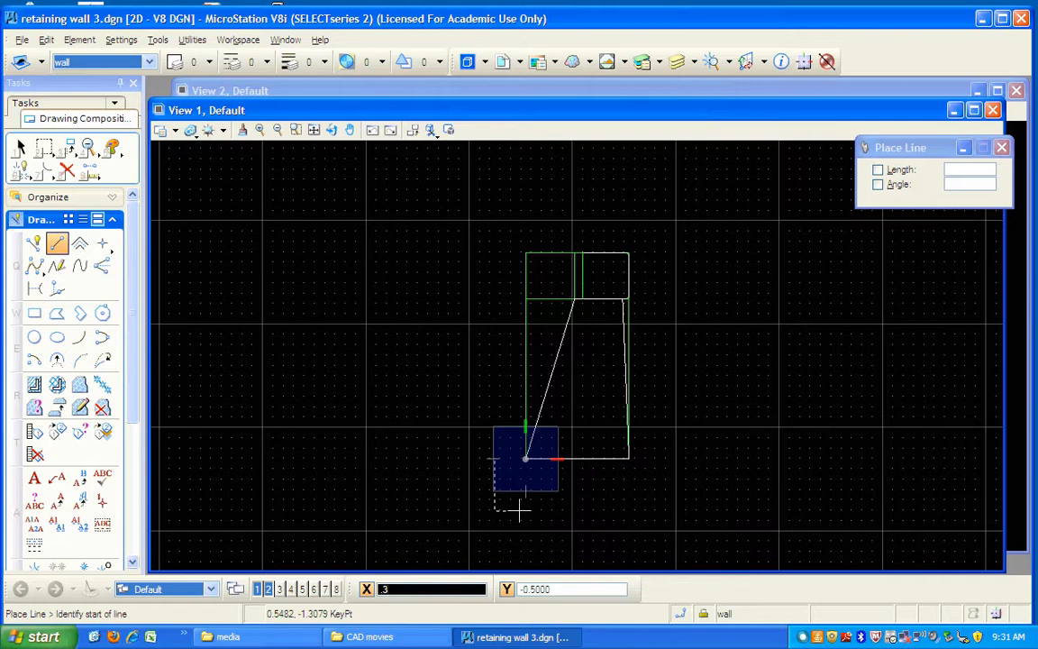
click(521, 509)
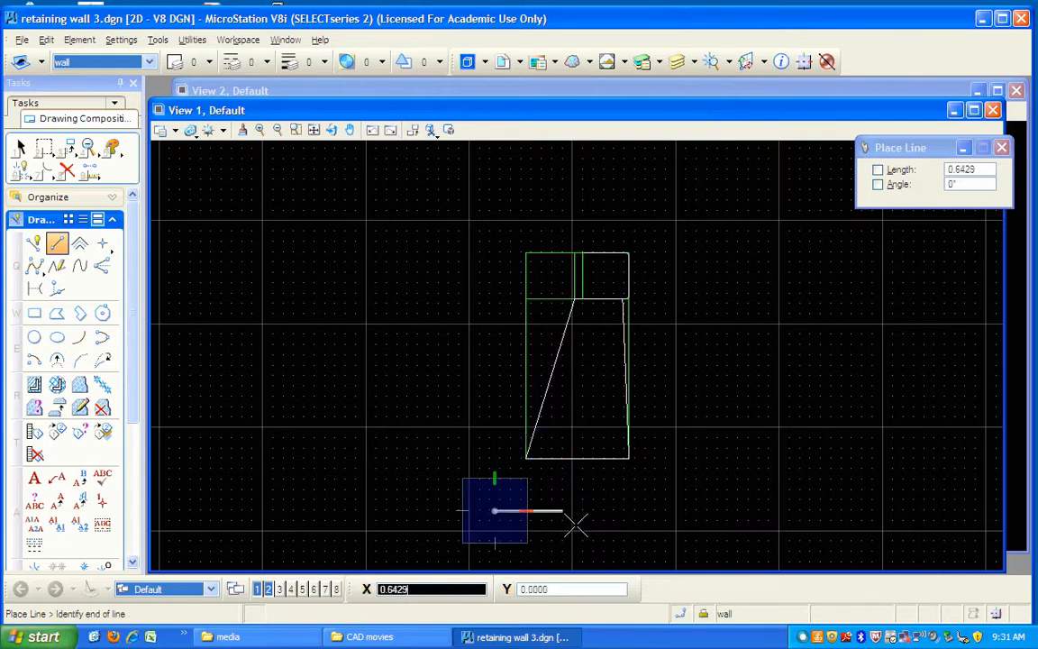
text(1.6)
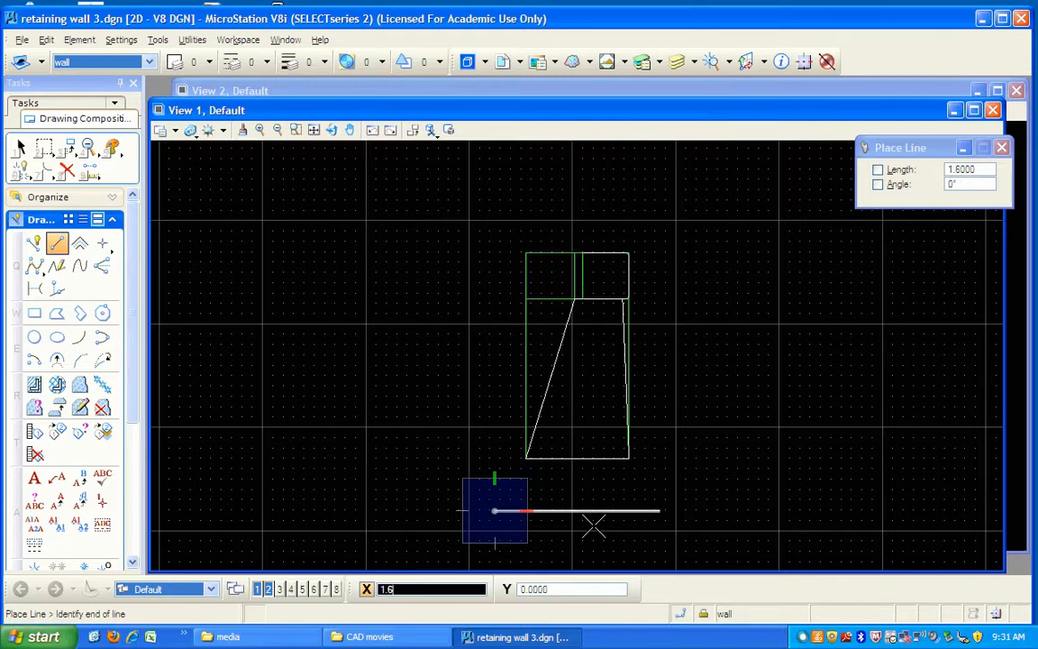
click(593, 527)
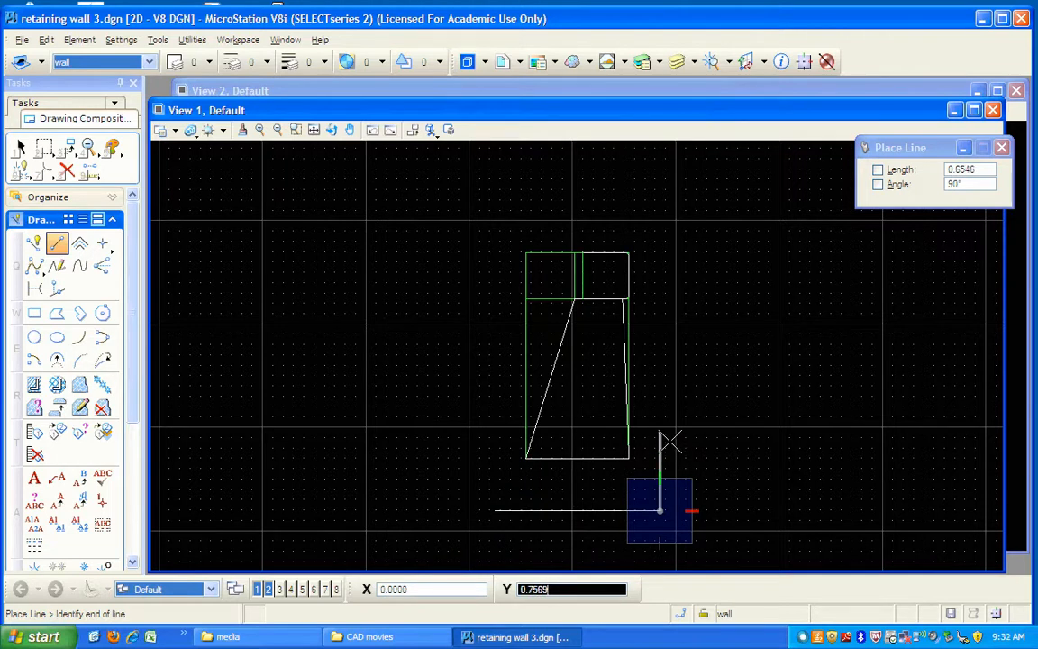
- Continue the line 0.8 vertically upward from the right end of the horizontal base line, then finish it
text(.8)
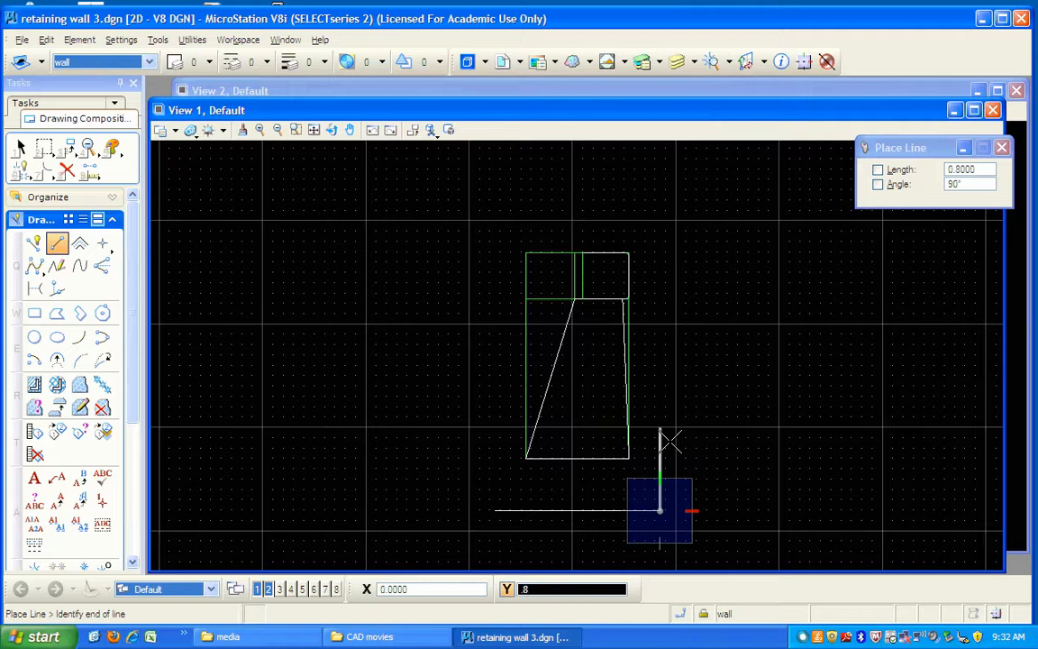
click(663, 434)
right_click(669, 438)
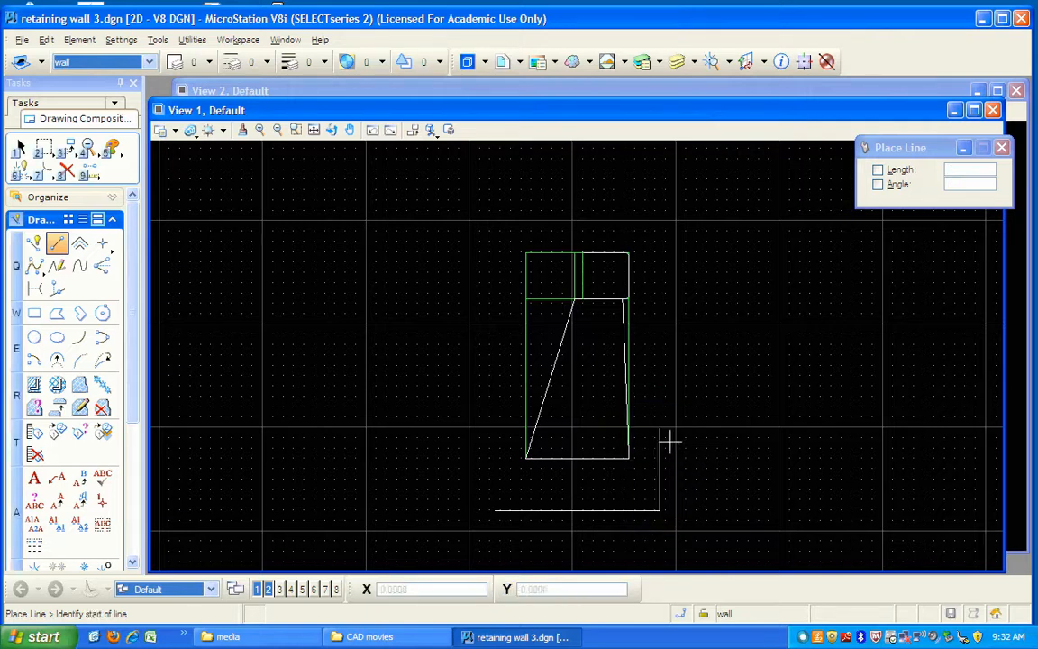
- Draw a vertical line about 2.6 long upward from the left end of the base line
click(495, 510)
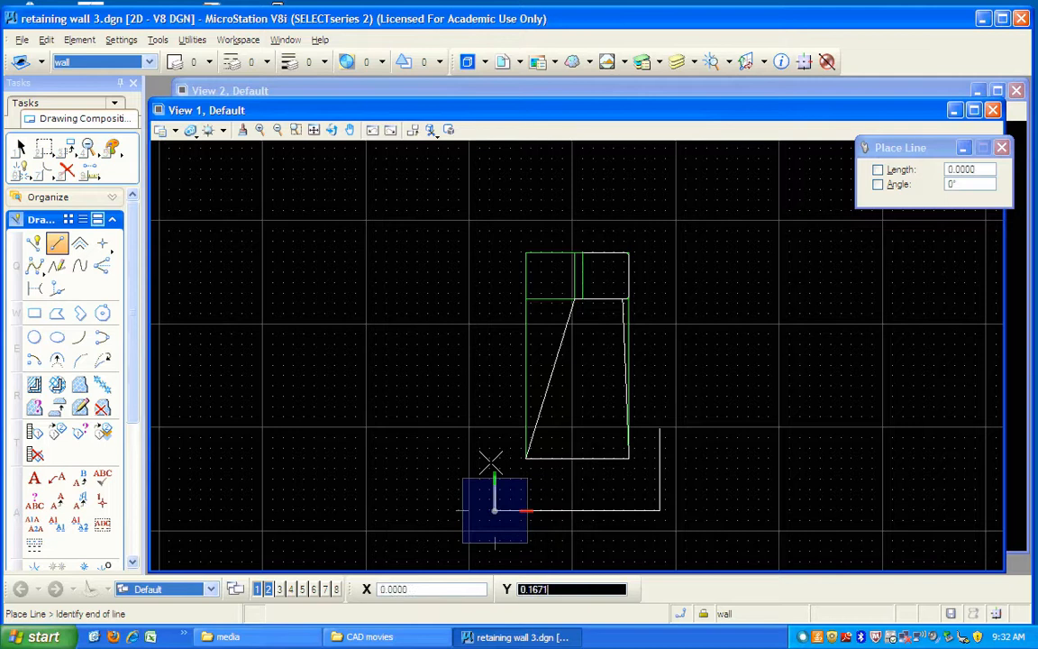
click(507, 260)
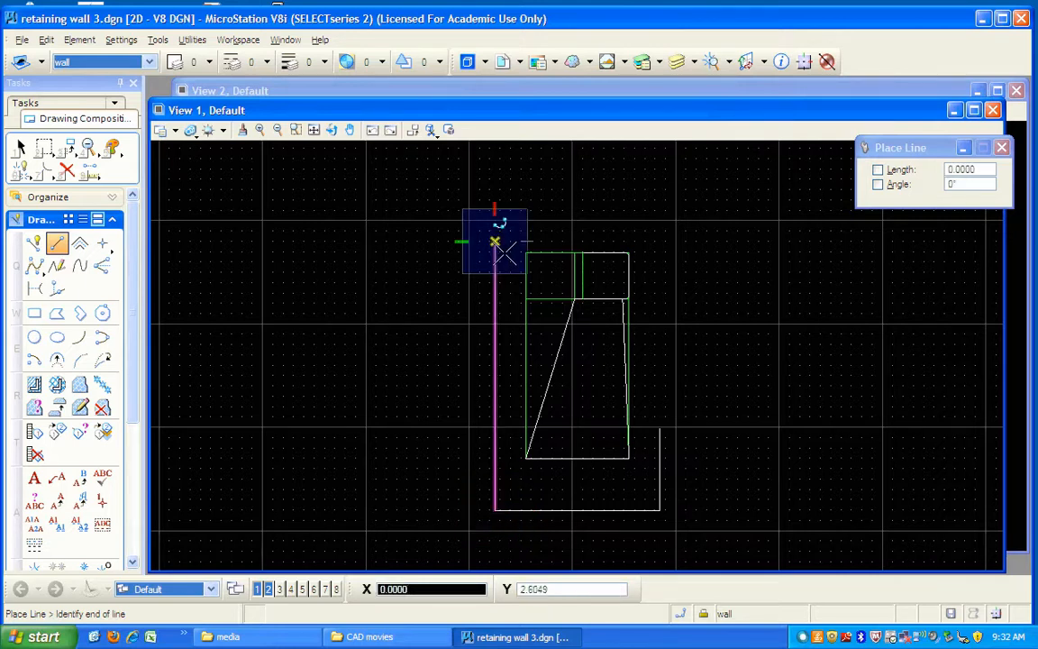
right_click(506, 254)
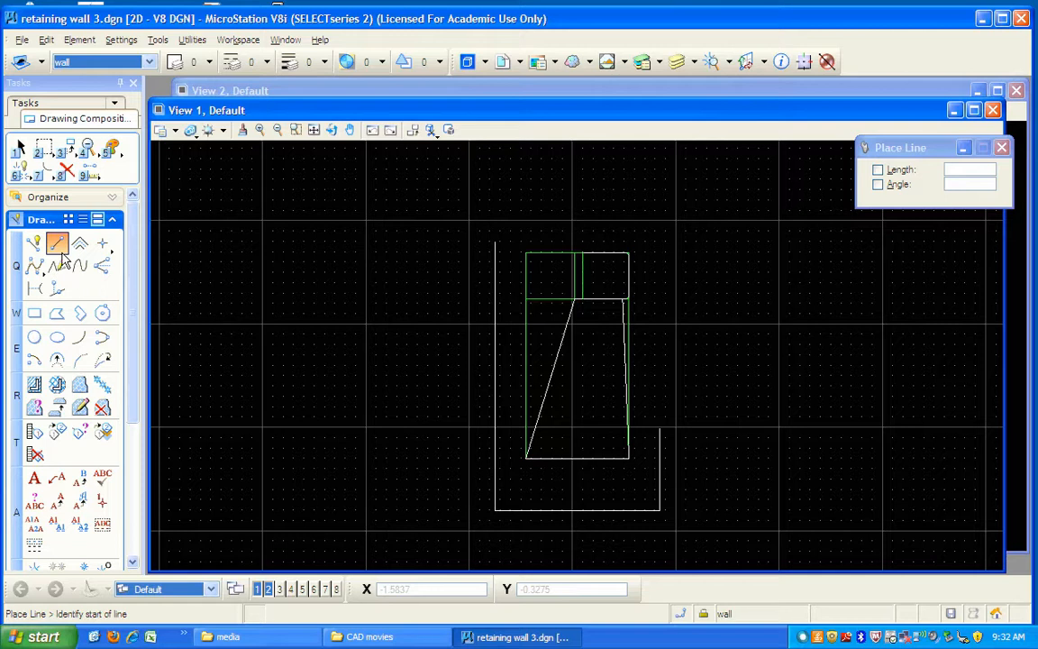
- Set the line style to 2 and draw a short horizontal dashed line rightward from the upper end of the 0.8 vertical line
click(325, 62)
click(332, 78)
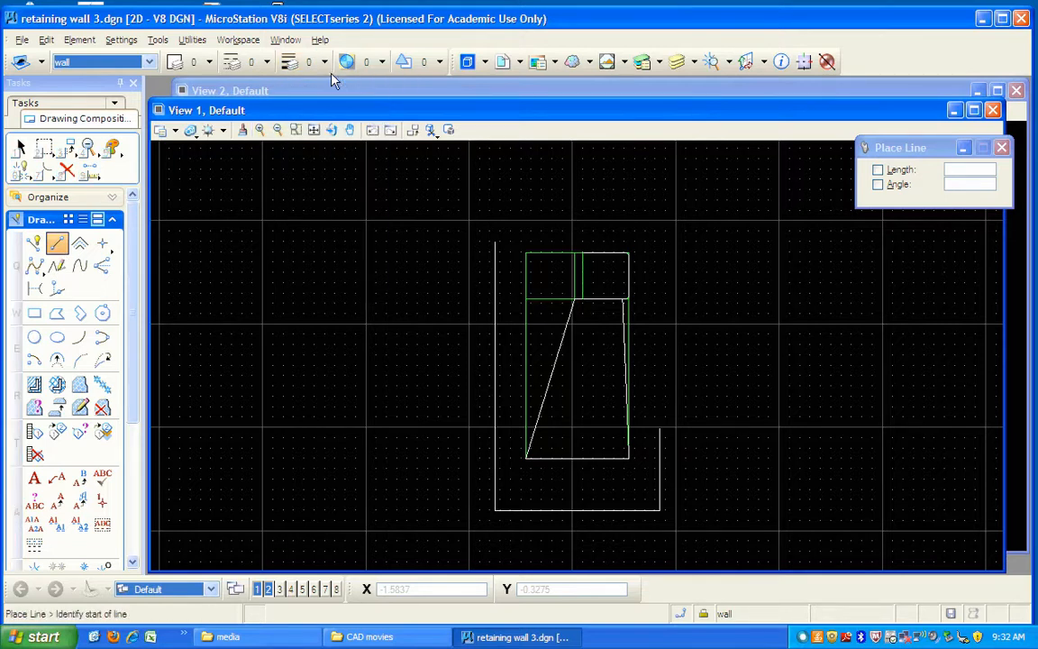
click(269, 65)
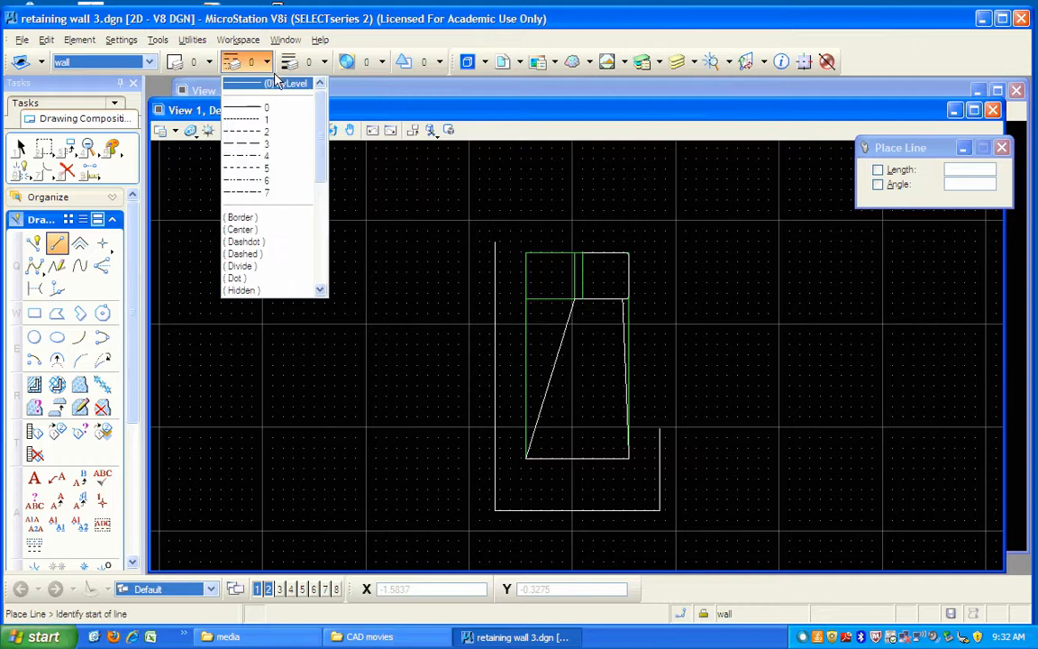
click(243, 131)
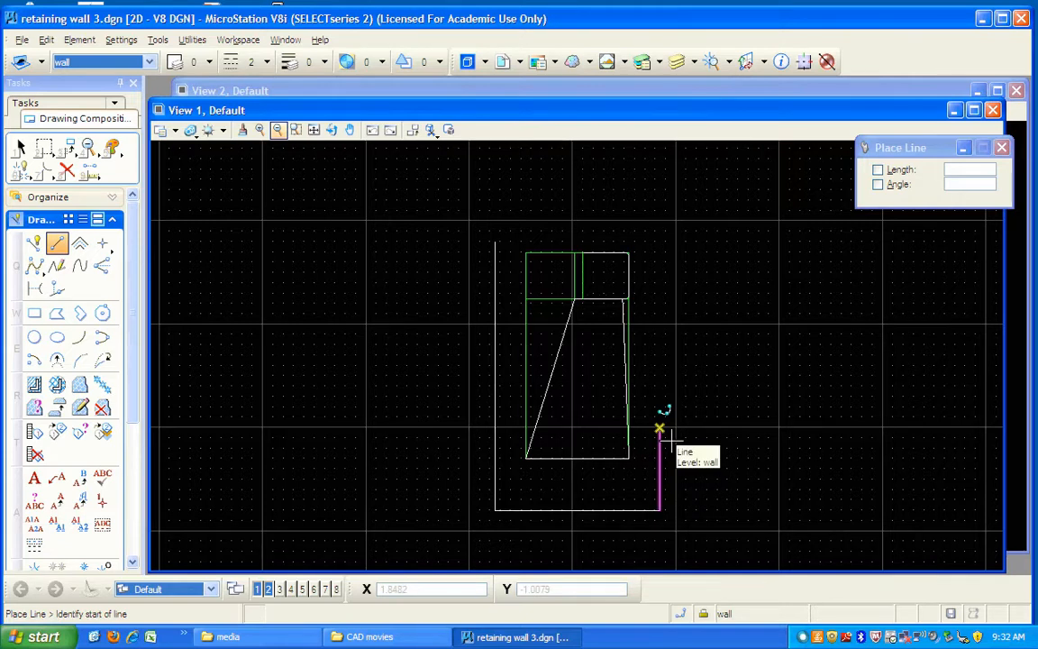
click(673, 438)
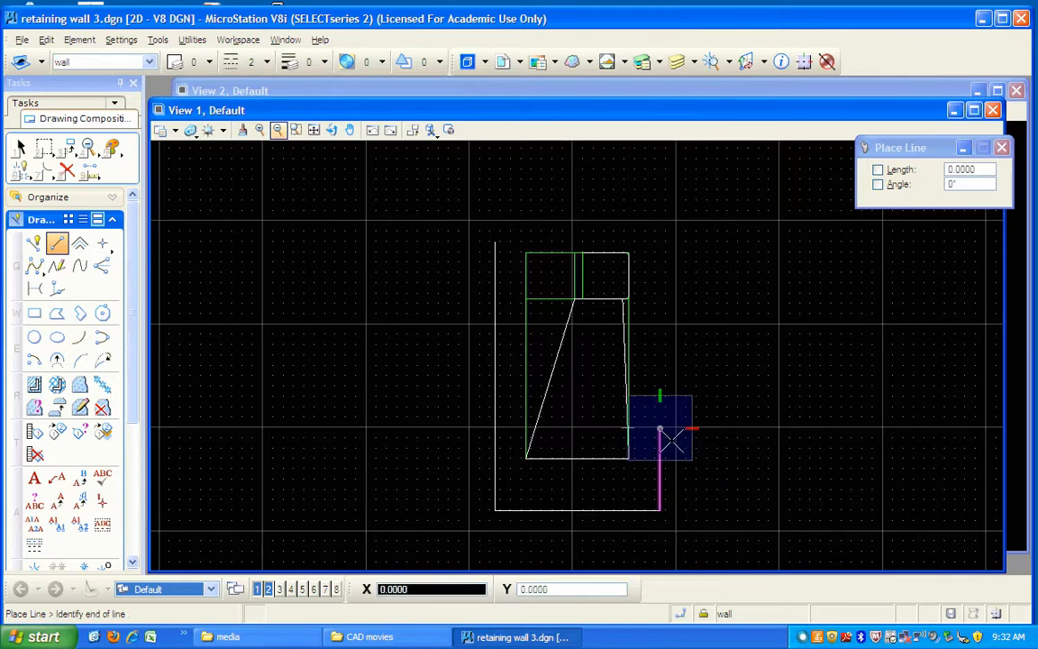
click(739, 438)
right_click(737, 438)
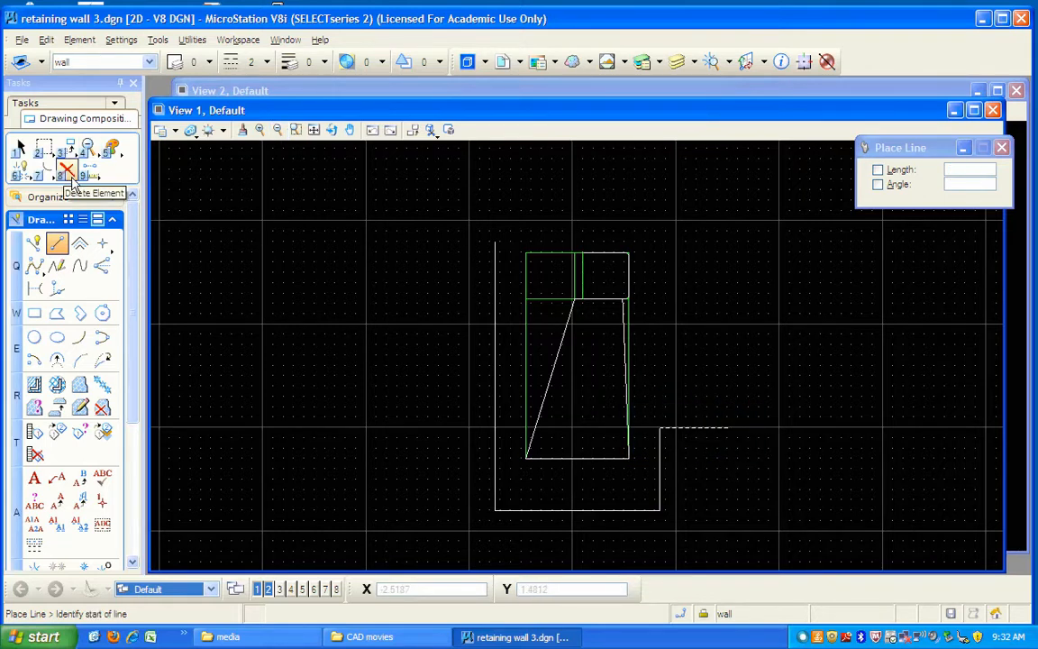
- Move the short horizontal dashed line about 0.2 left so it crosses the upper end of the 0.8 vertical line
click(71, 171)
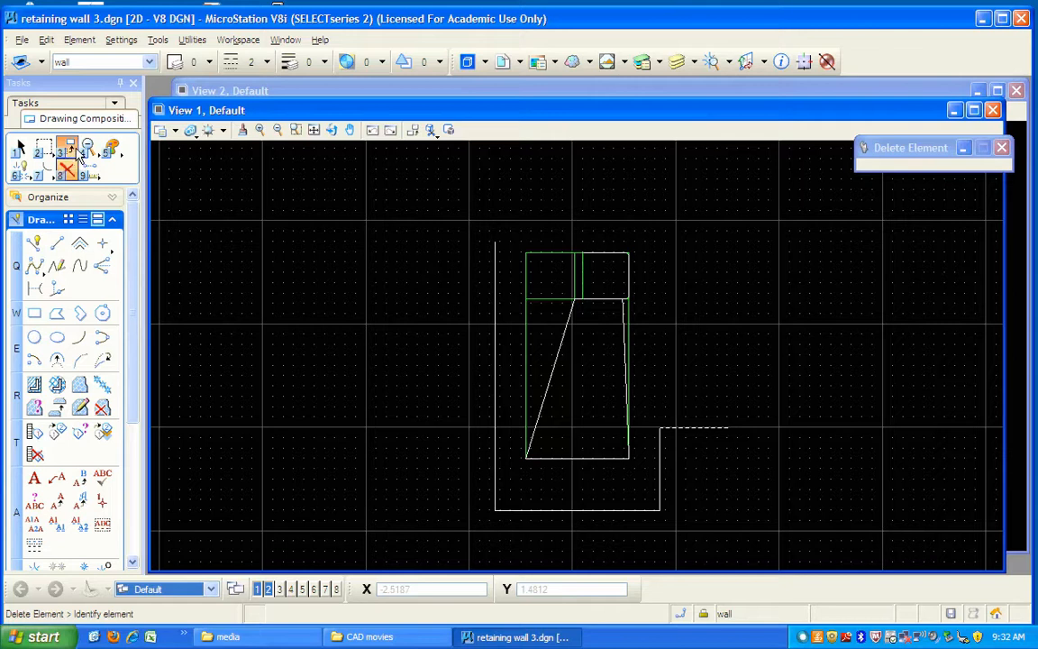
click(68, 152)
click(90, 176)
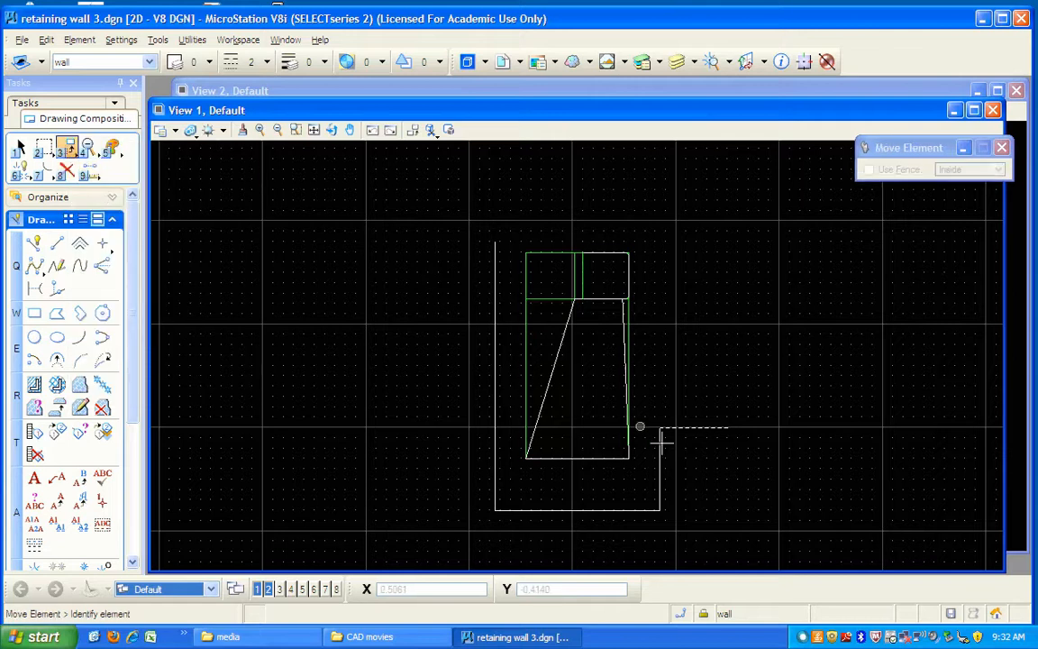
click(695, 428)
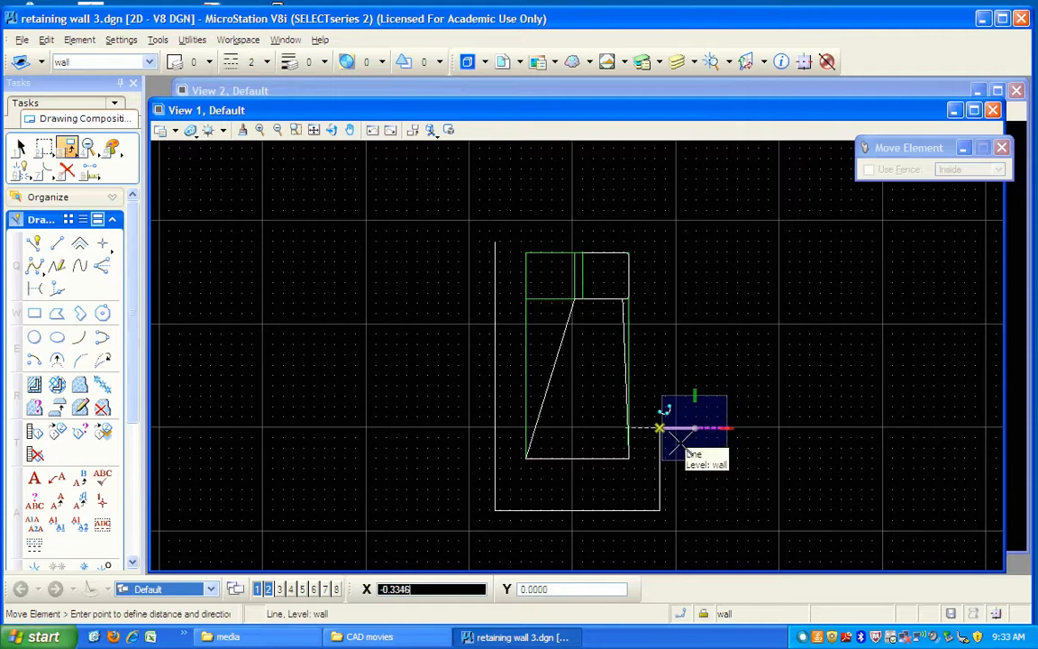
click(682, 437)
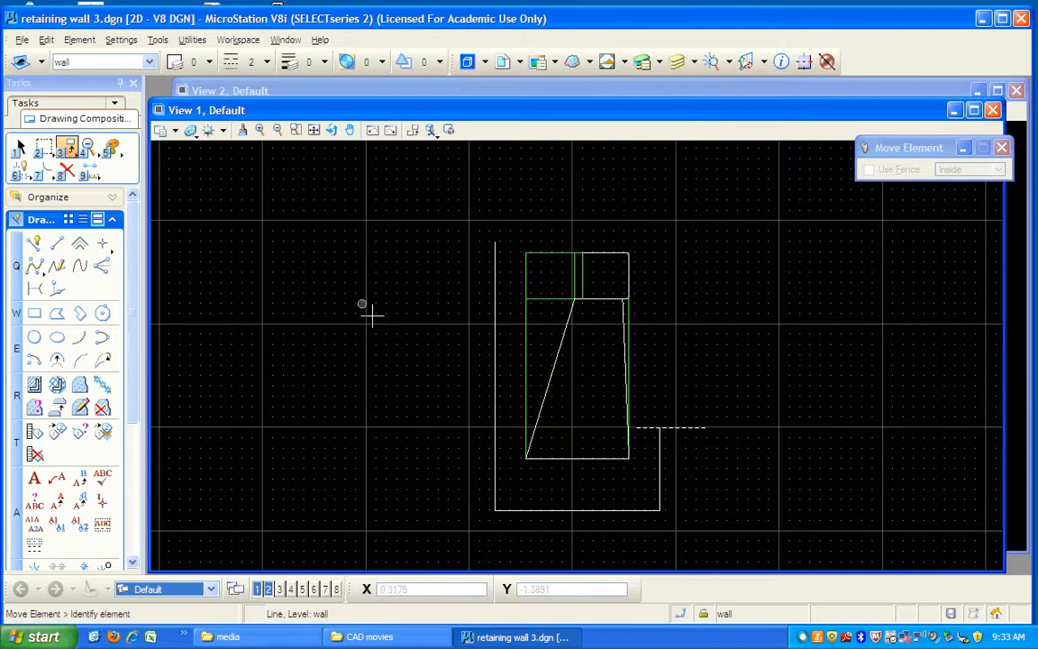
- Draw a dashed line about 0.8 long from the upper end of the long vertical line, sloping upward to the left
click(60, 247)
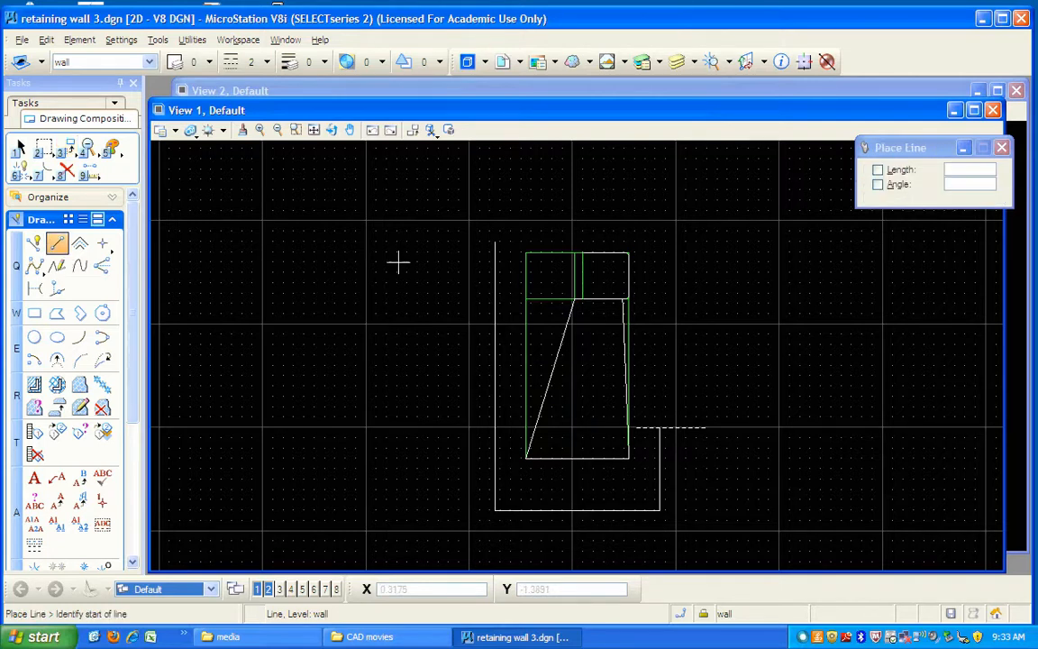
click(495, 241)
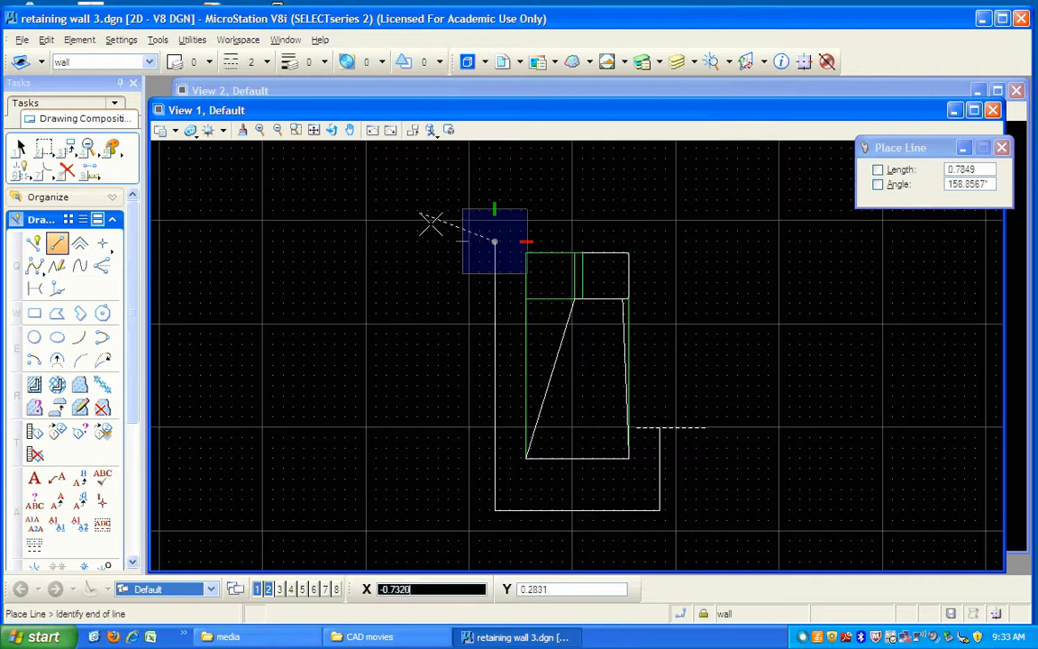
click(415, 213)
right_click(413, 210)
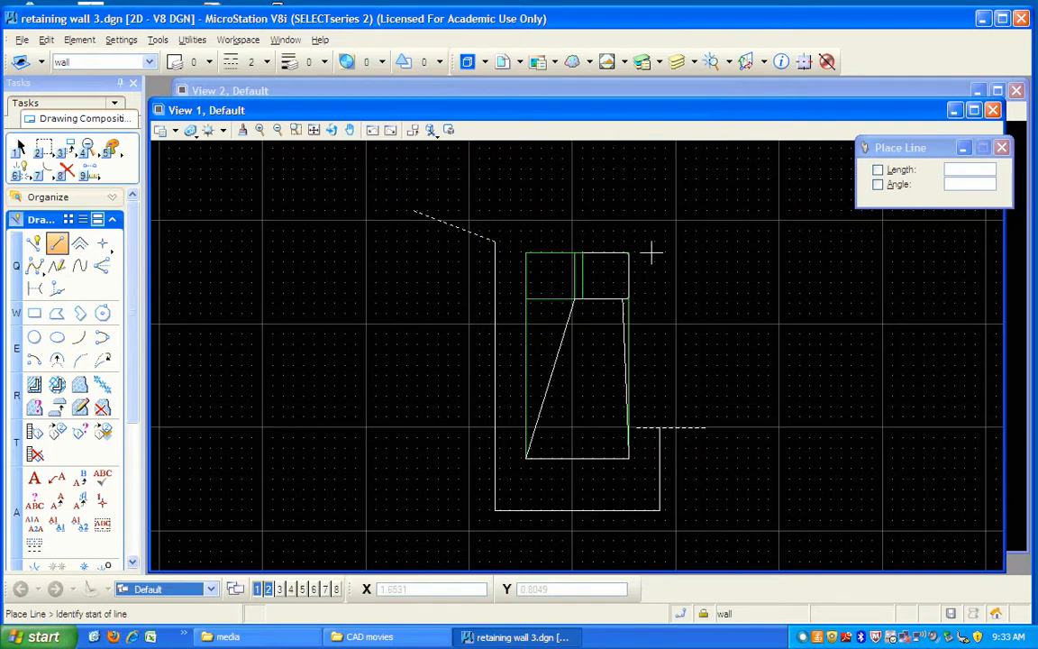
- Hide the Default level in View 1 and make dimensions the active level
click(654, 69)
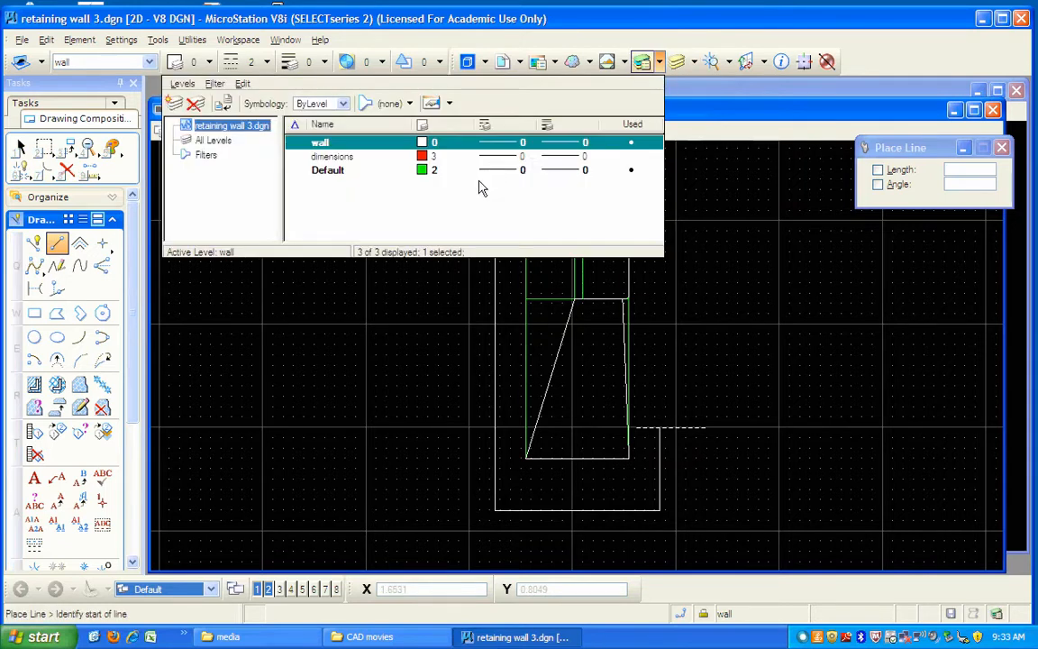
click(690, 71)
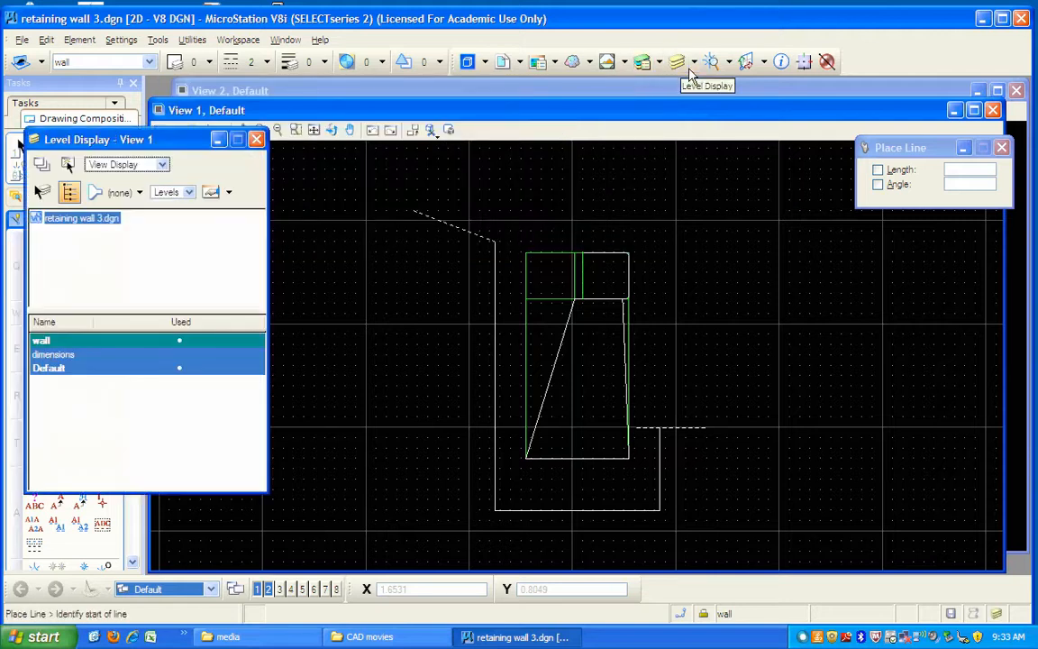
click(118, 373)
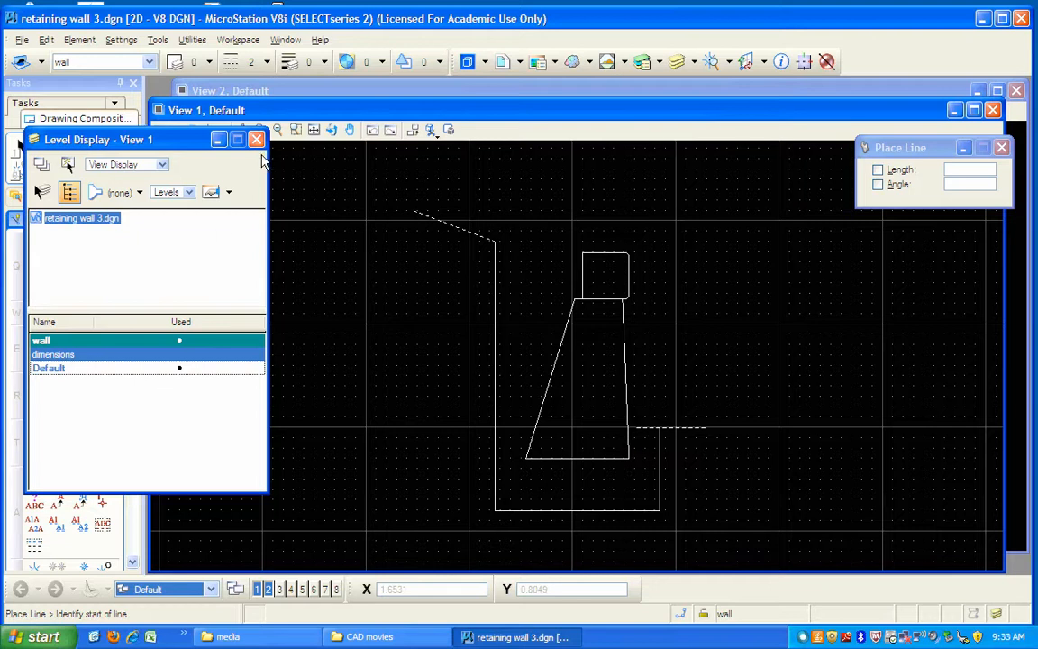
double_click(100, 357)
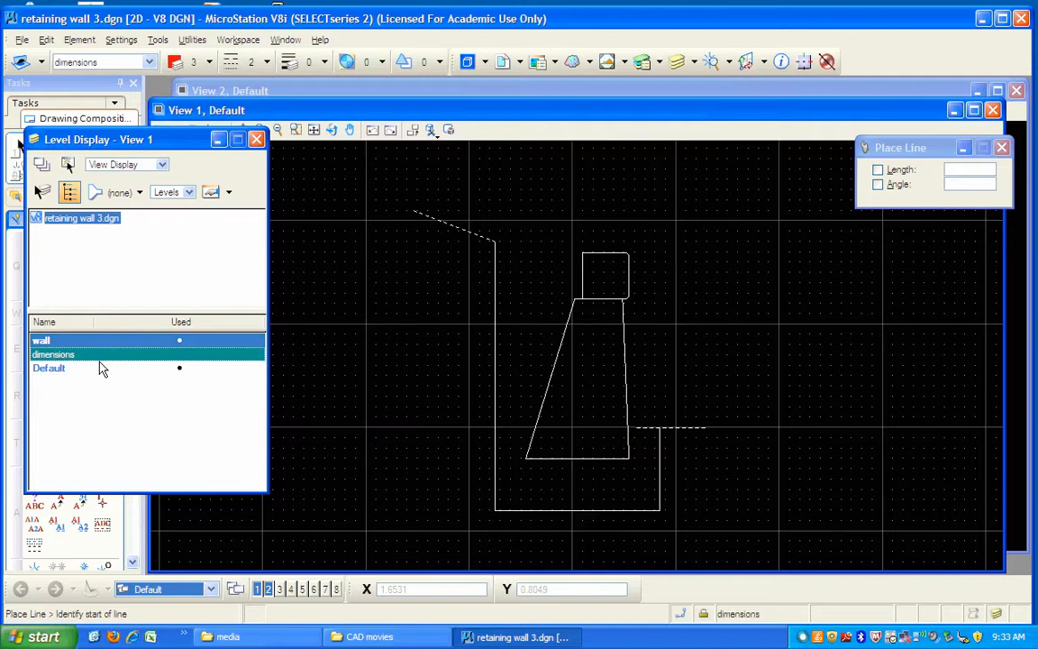
click(257, 139)
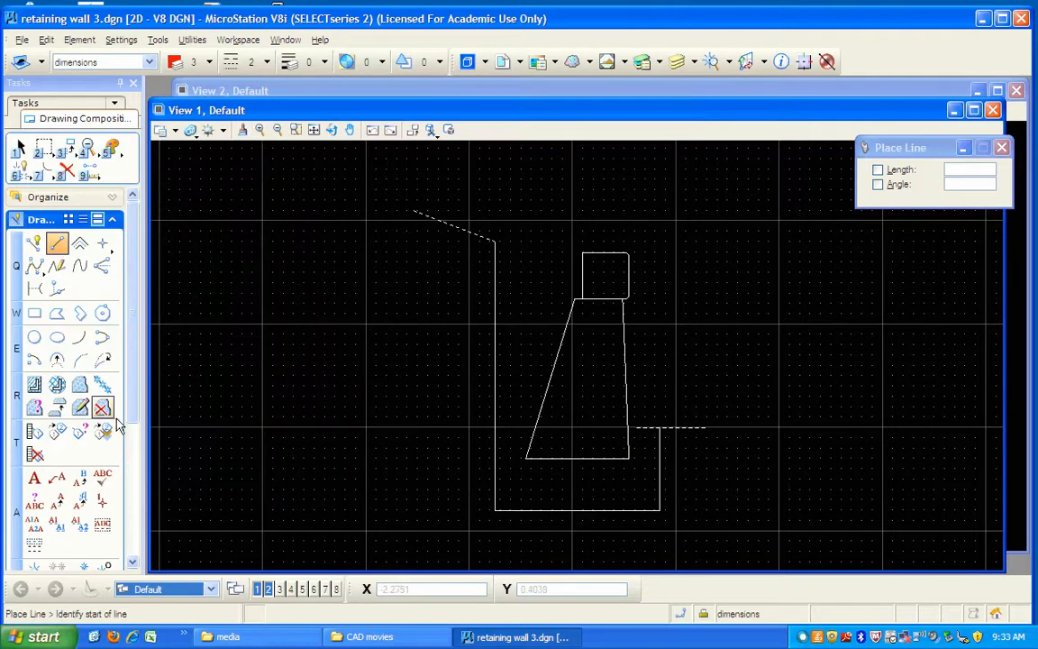
- Try to add a vertical linear dimension from the upper edge of the top block to the wall's base
drag(137, 423, 143, 514)
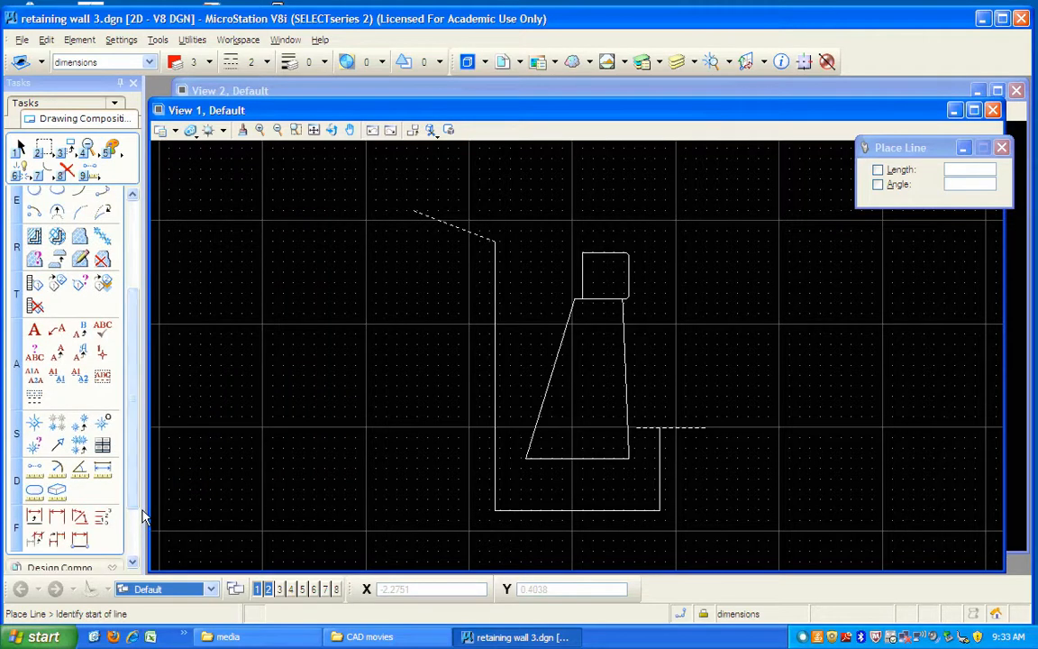
click(58, 523)
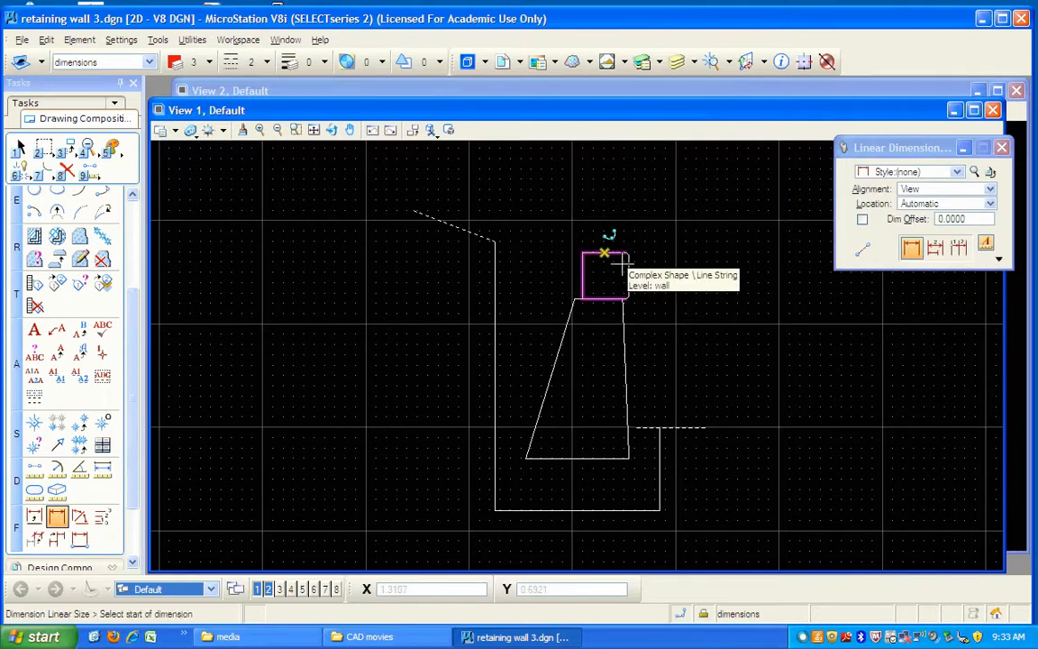
click(620, 261)
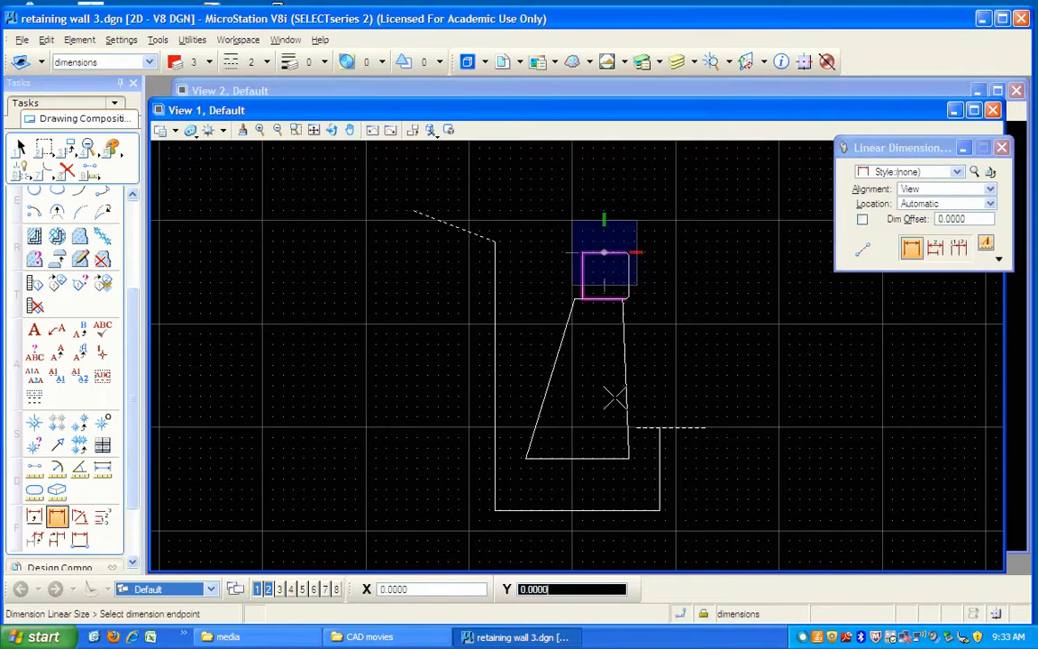
click(576, 459)
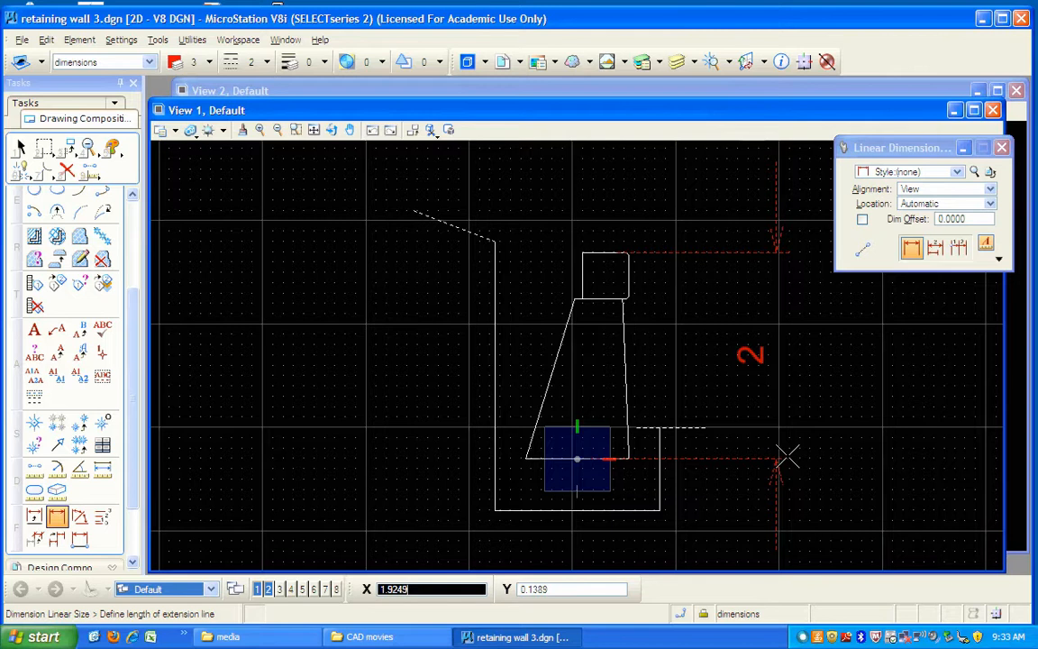
key(Escape)
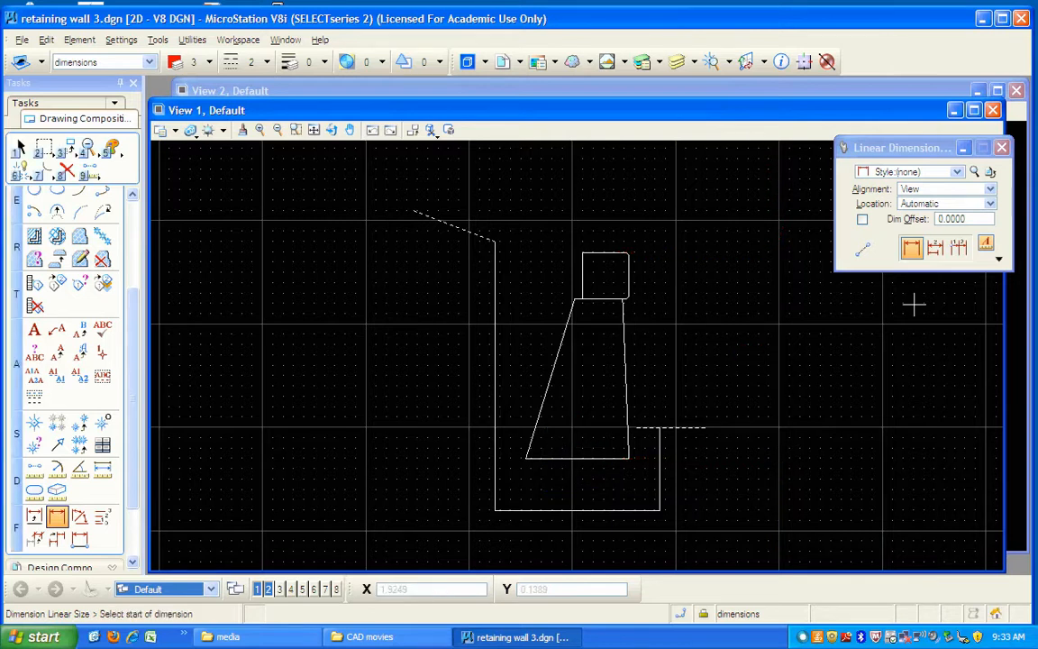
- Enable custom text height and width in the dimension style and set both to 0.25
click(977, 174)
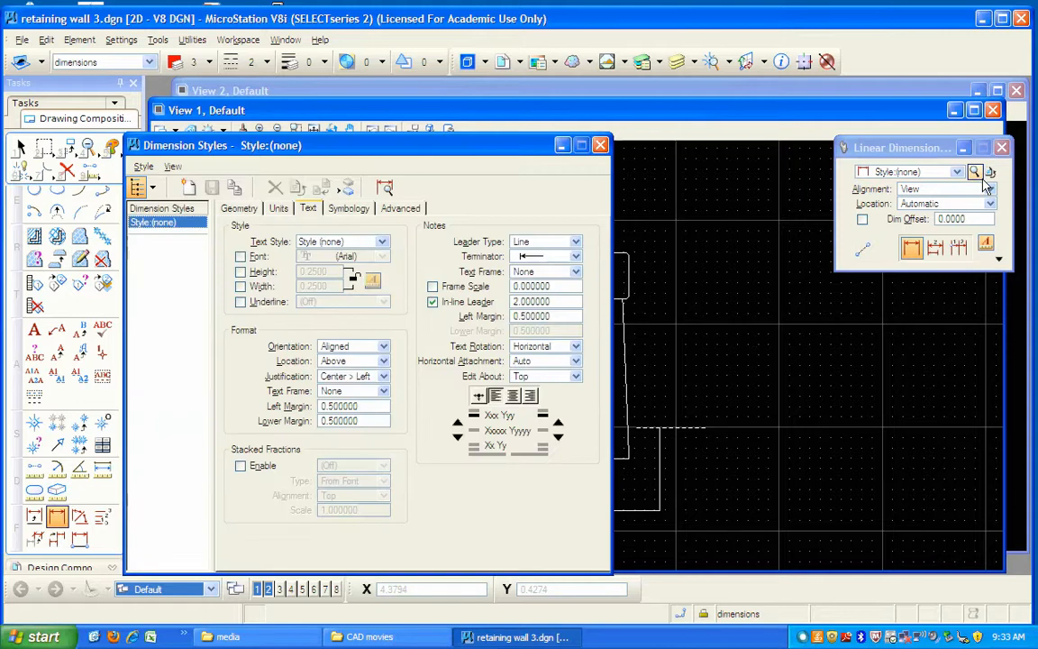
click(342, 416)
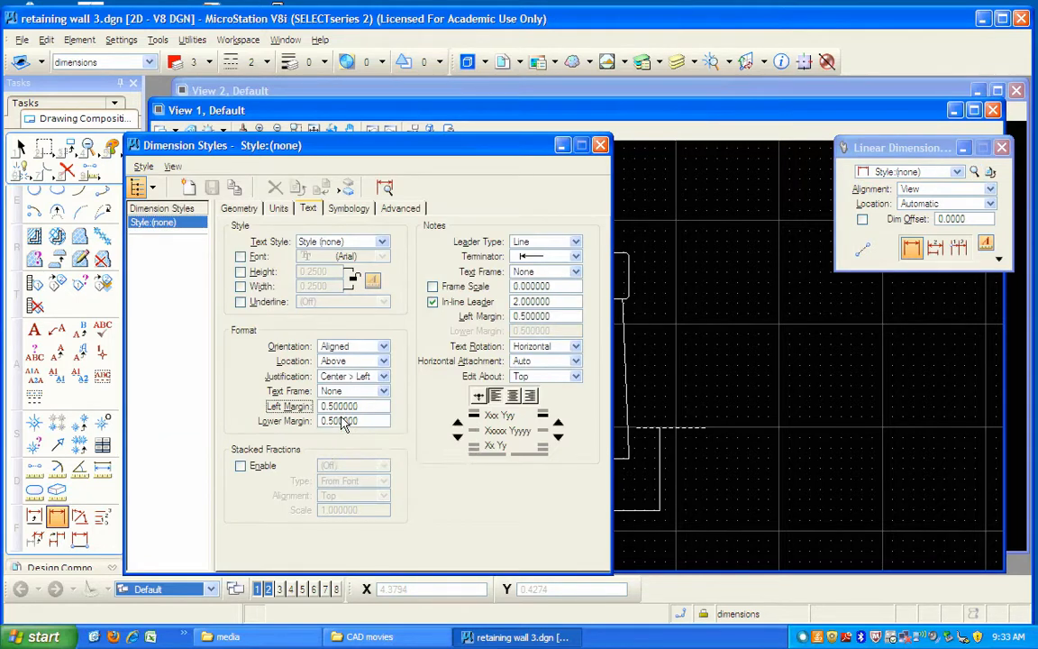
key(BackSpace)
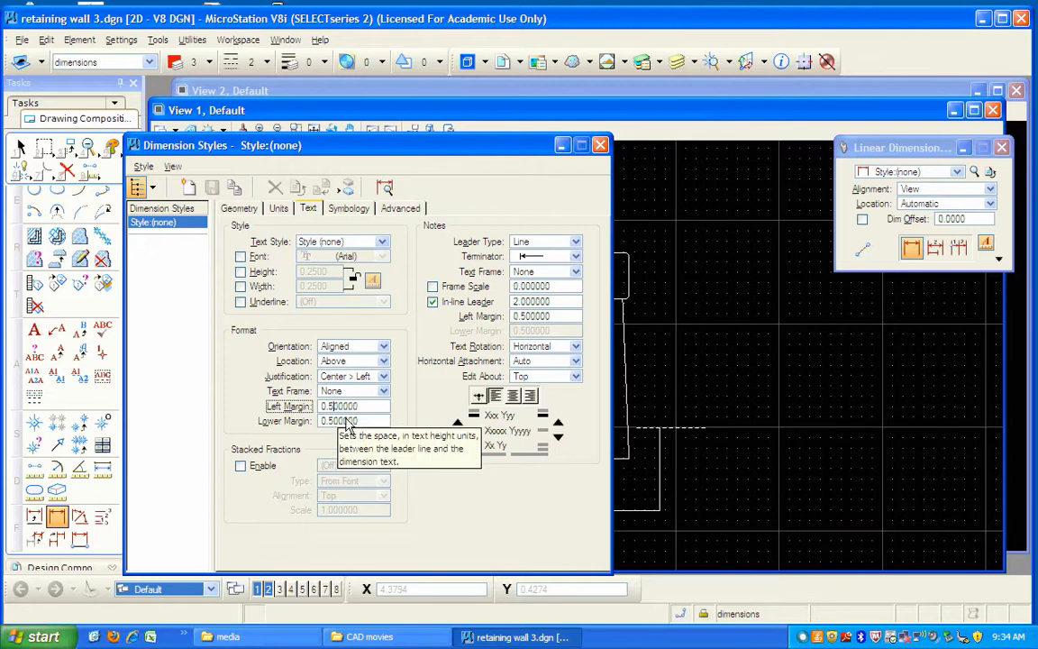
click(240, 271)
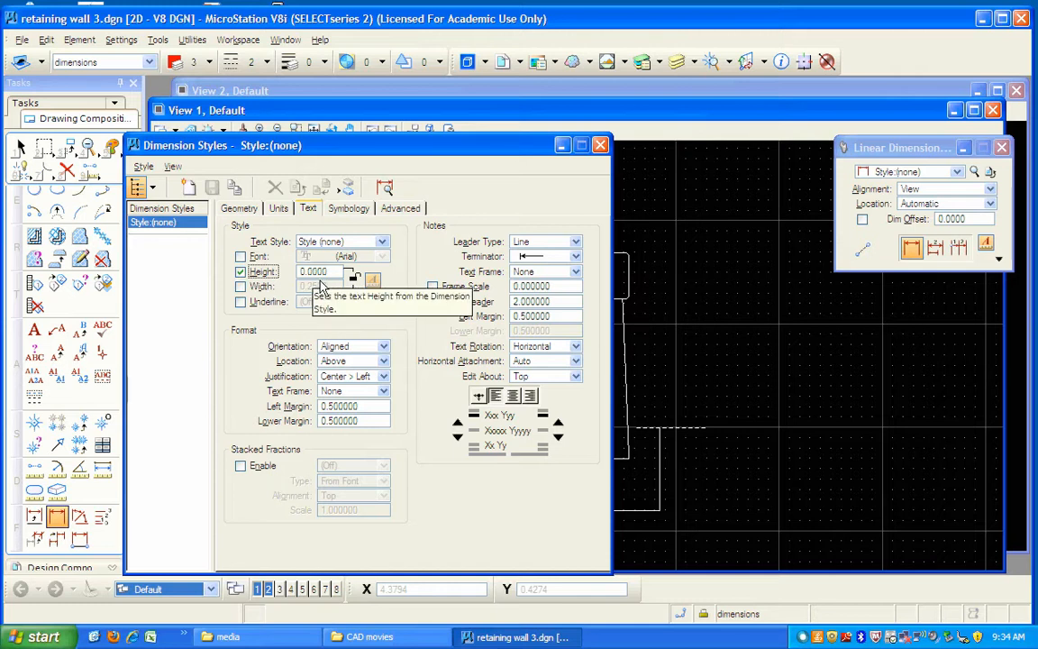
key(BackSpace)
text(25)
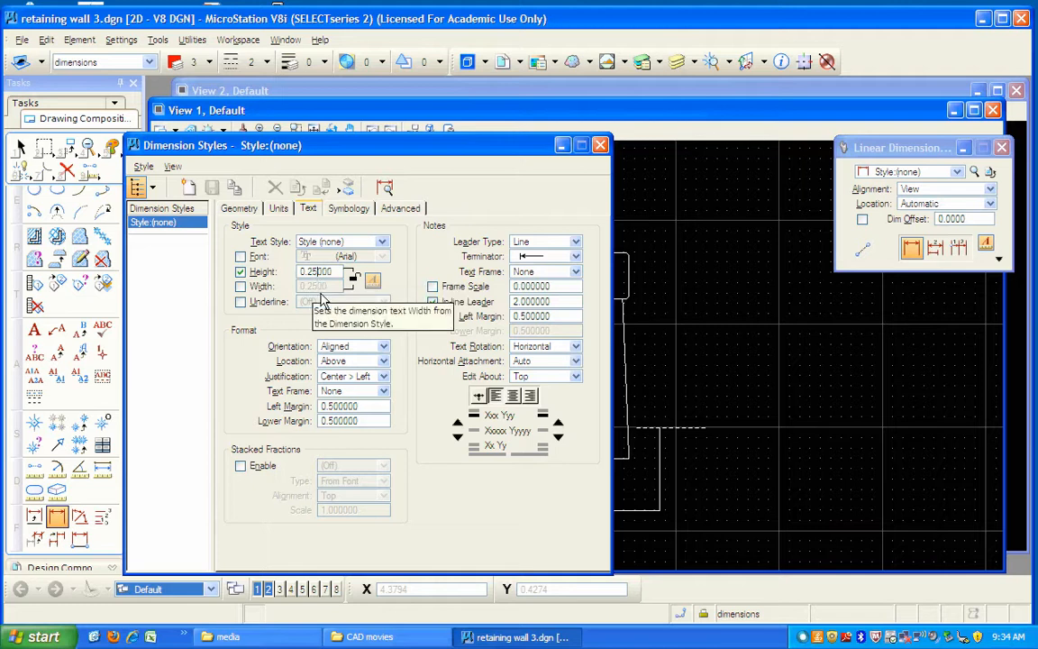
key(Return)
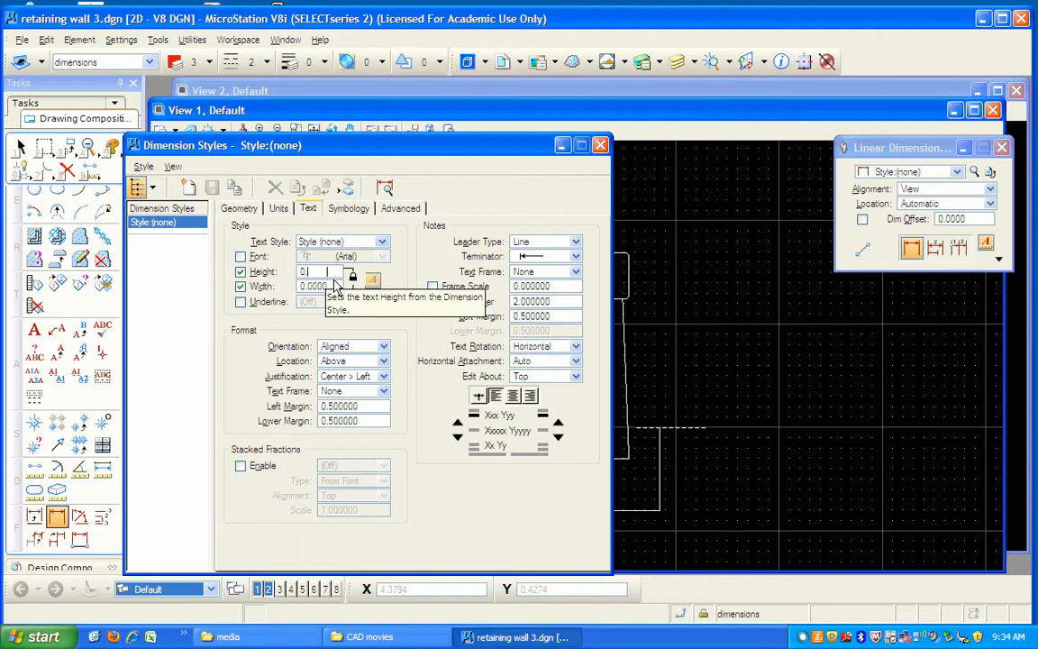
key(Tab)
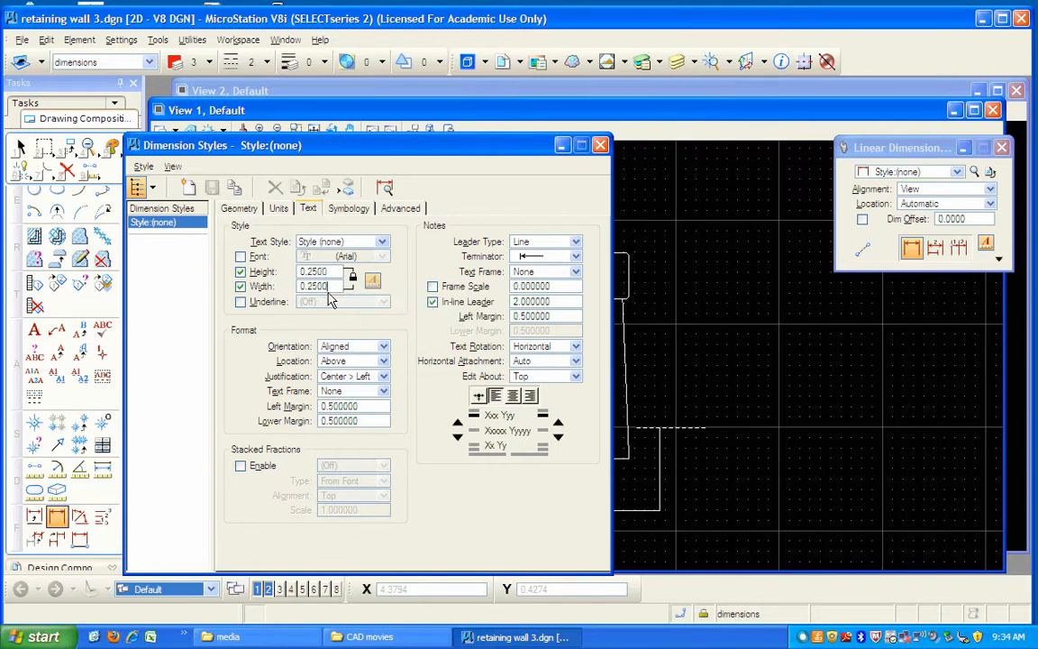
click(599, 146)
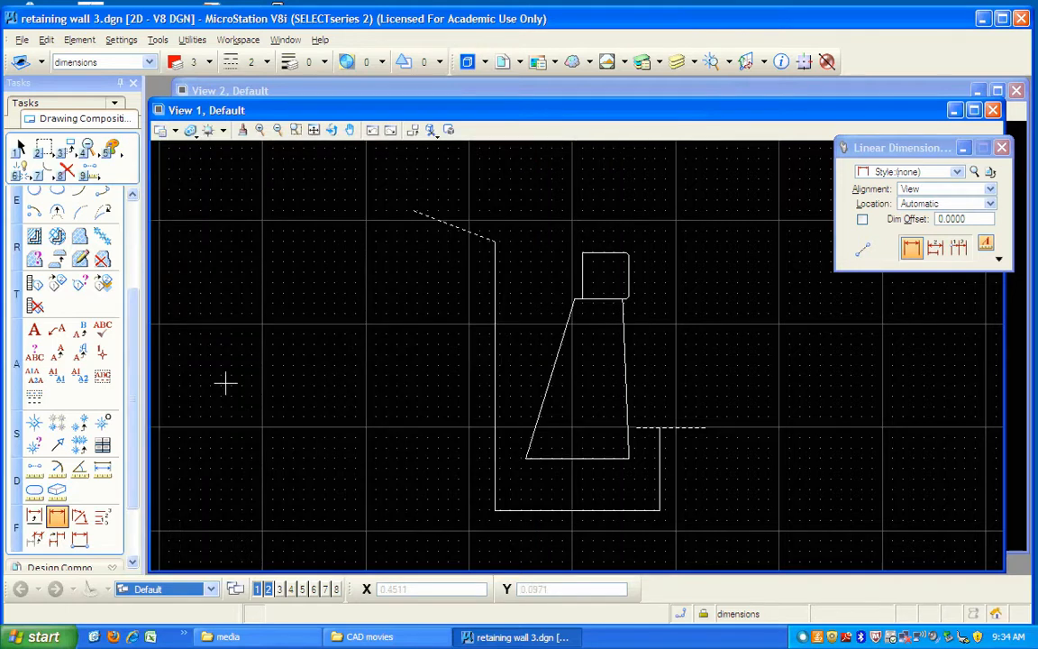
click(54, 518)
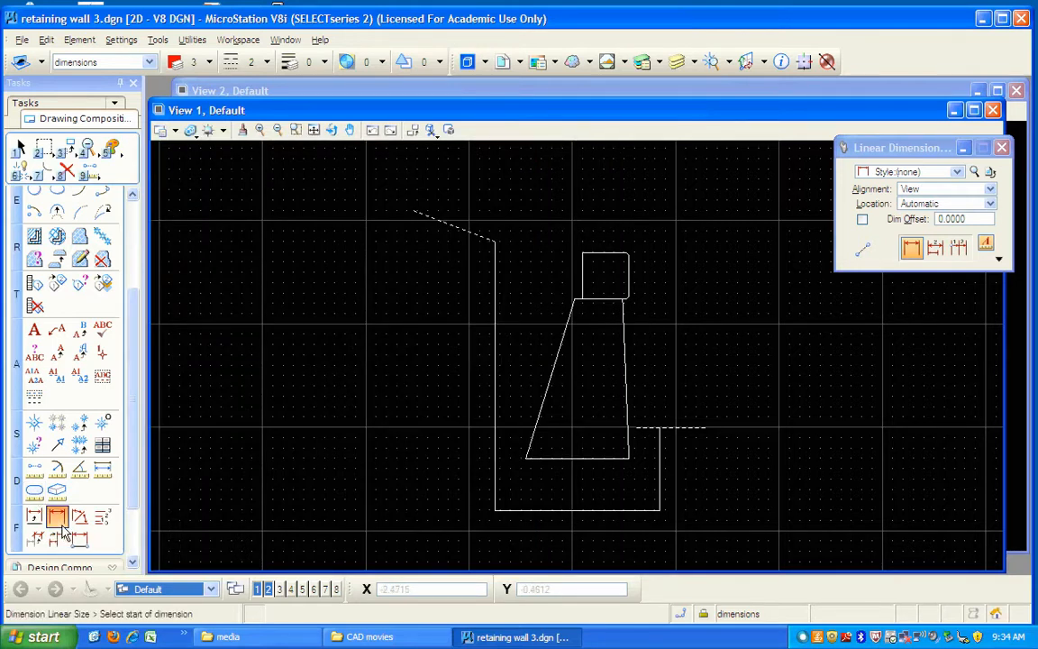
click(601, 256)
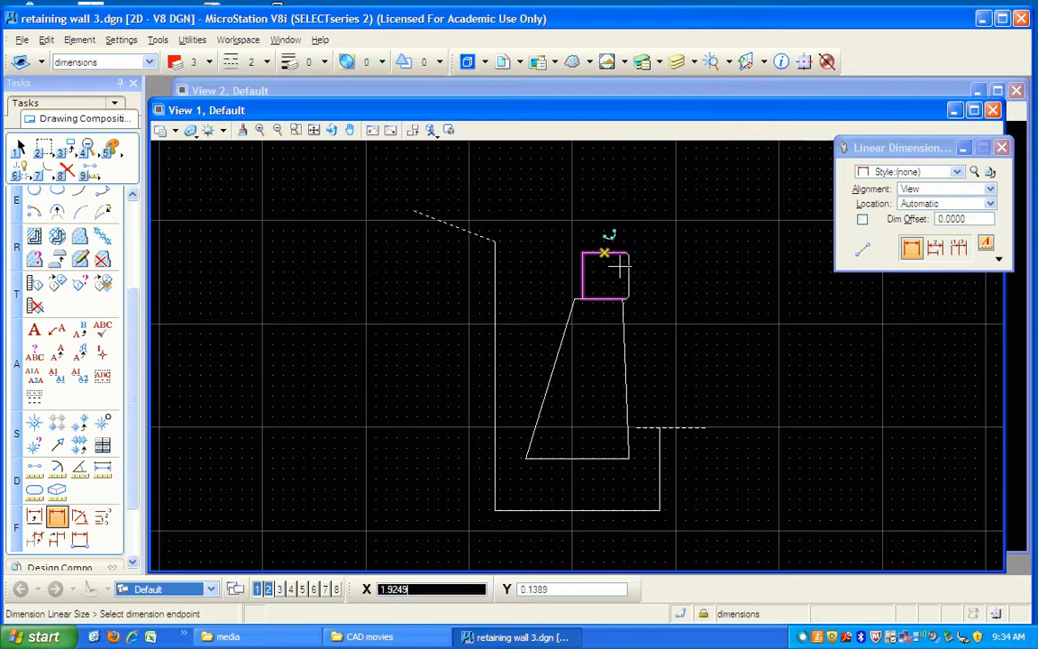
right_click(605, 457)
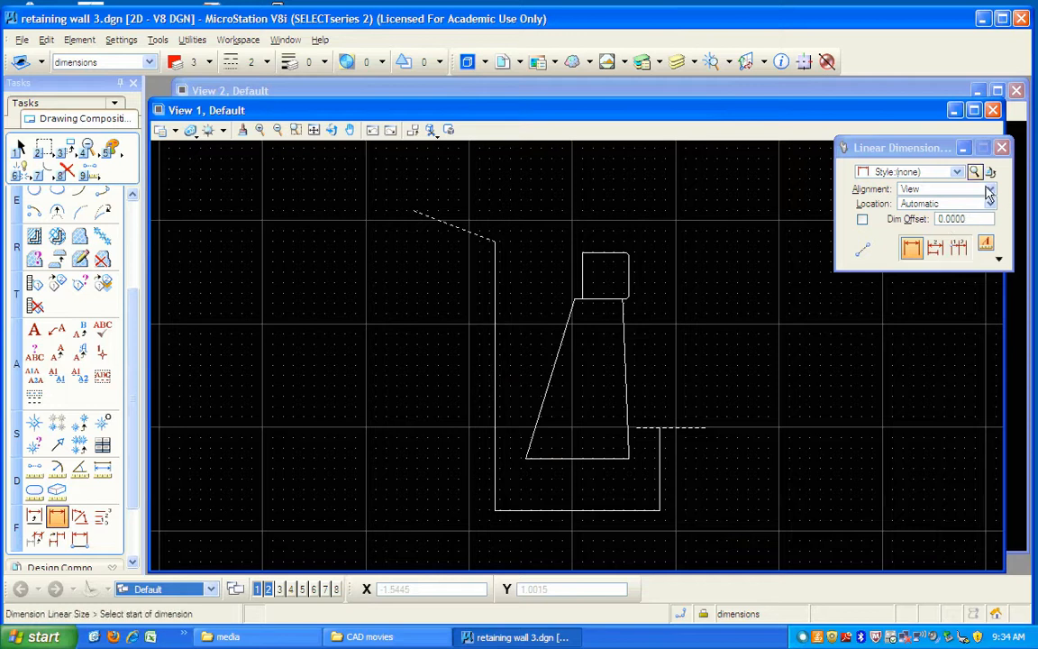
- Show the additional linear dimension options and set the dimension style's text height and width to 0.15
click(1000, 260)
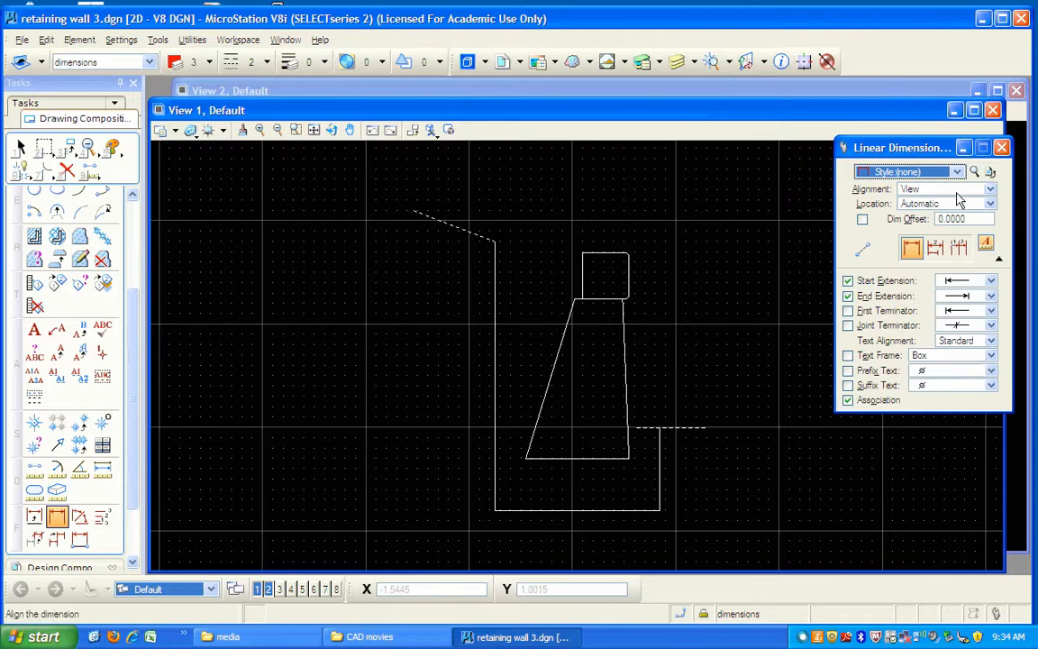
click(975, 172)
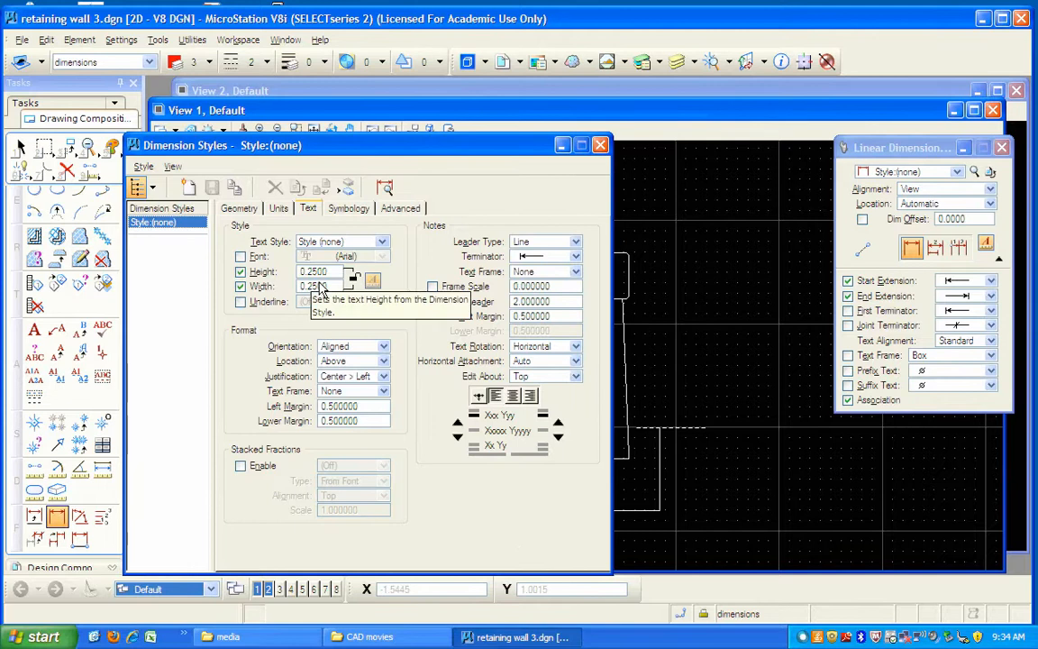
key(BackSpace)
text(1)
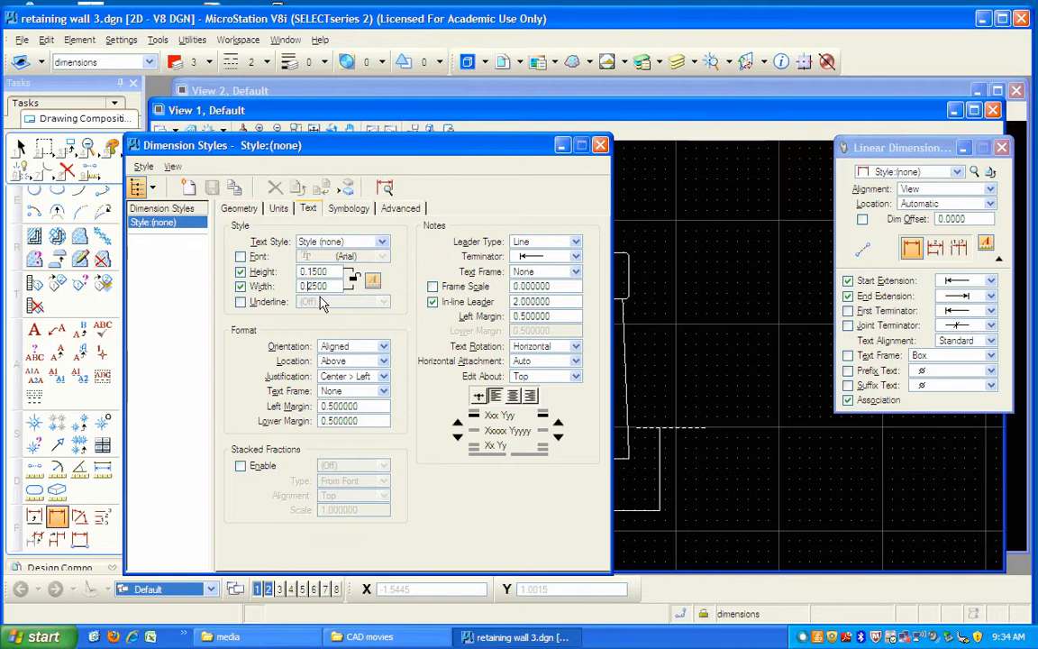
click(306, 285)
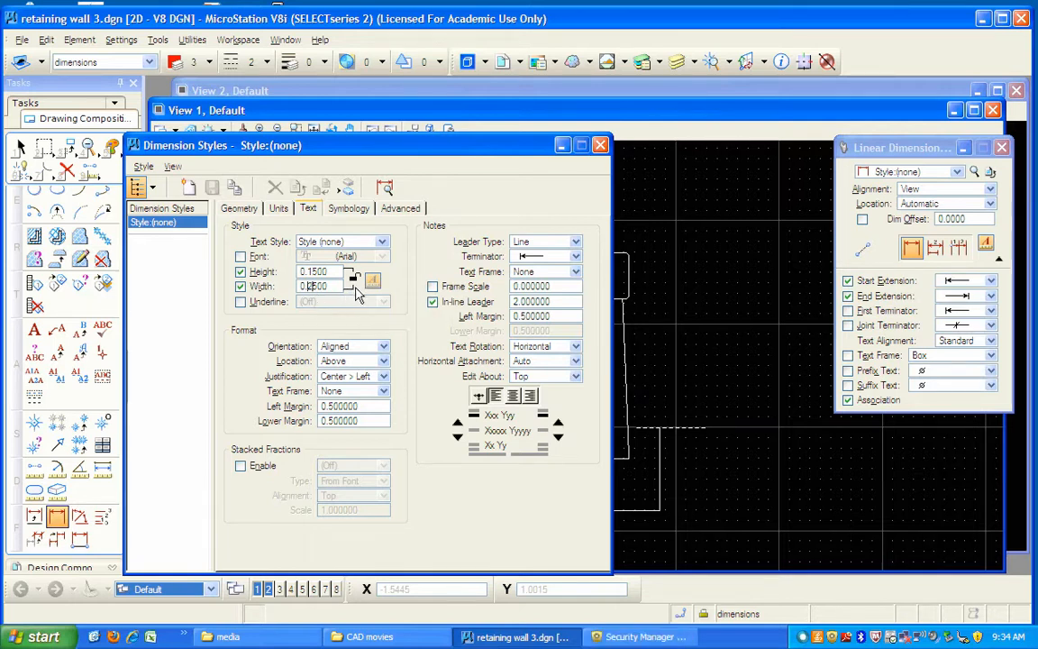
key(BackSpace)
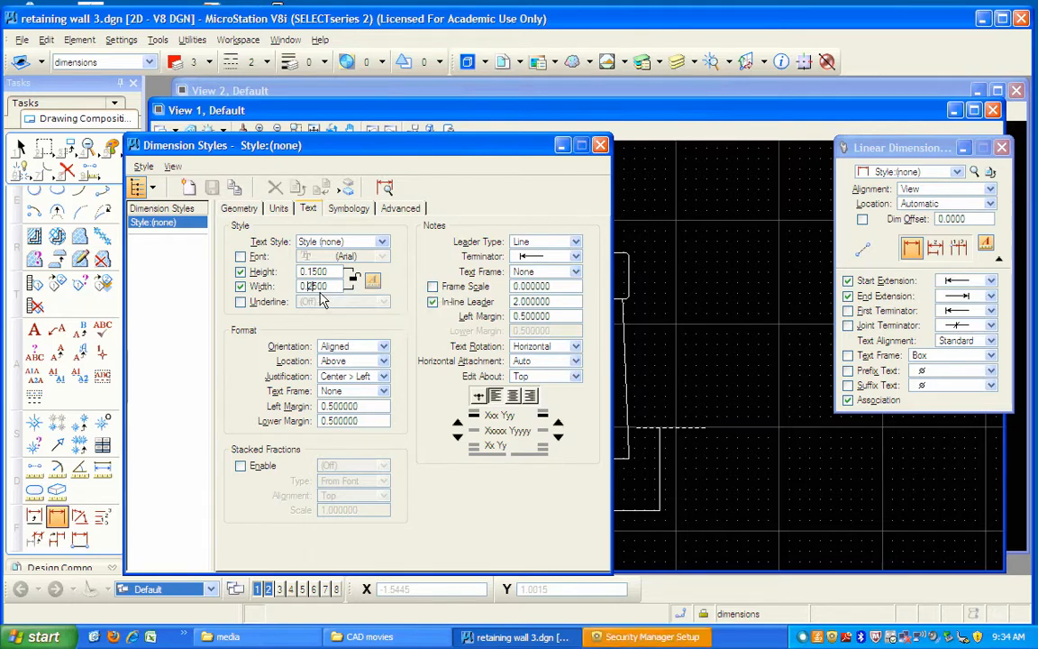
text(1)
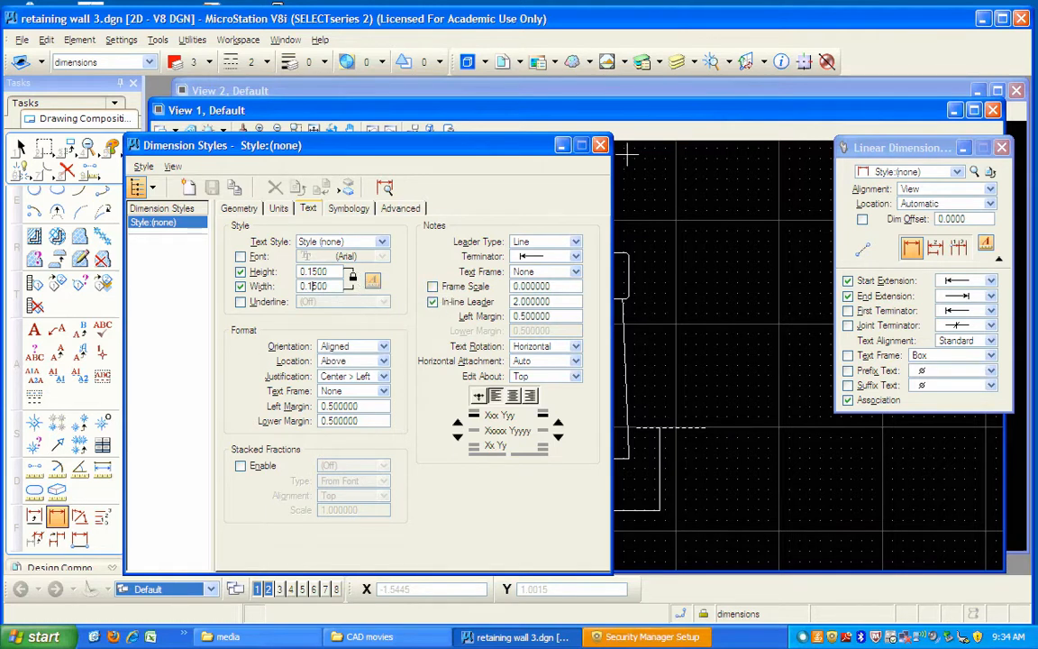
click(599, 145)
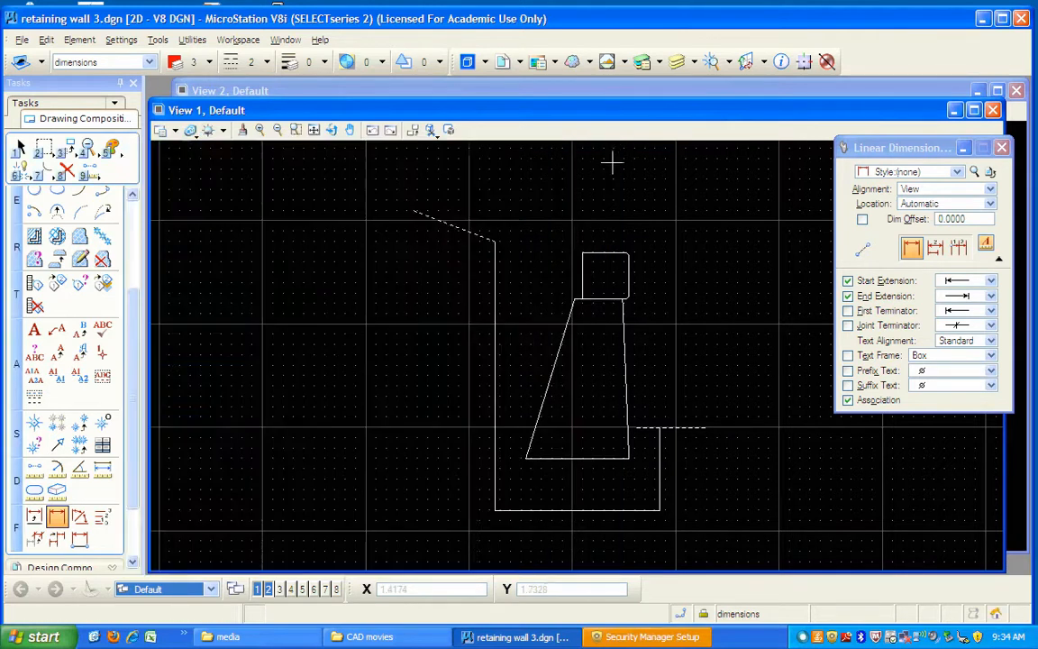
- Add a vertical linear dimension from the top block's upper edge to the wall's base, placed beyond the wall's right face
click(602, 266)
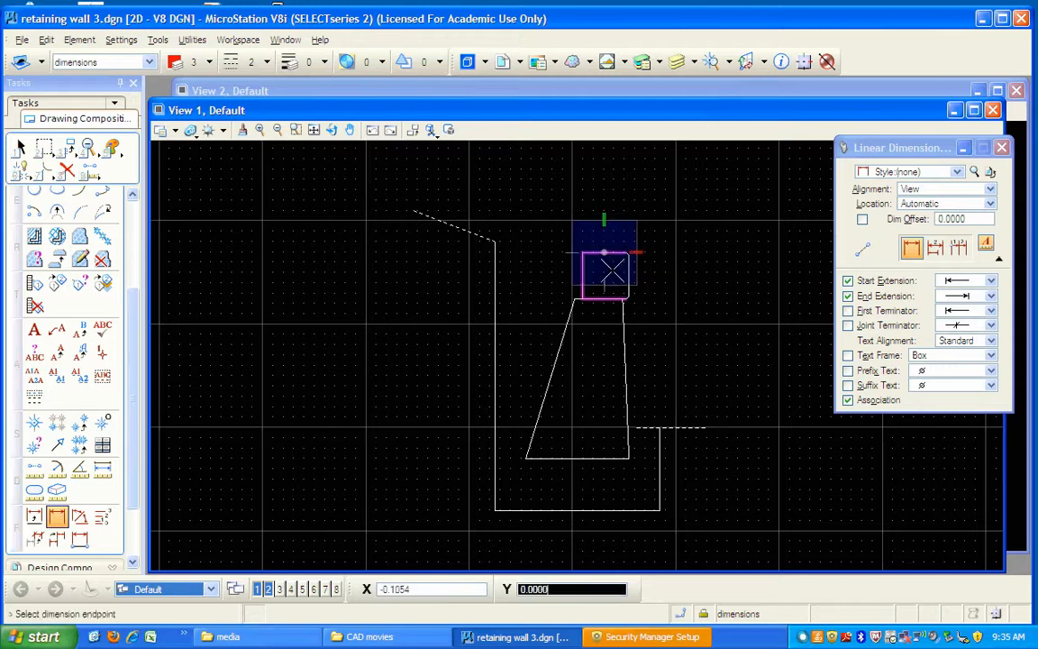
click(577, 457)
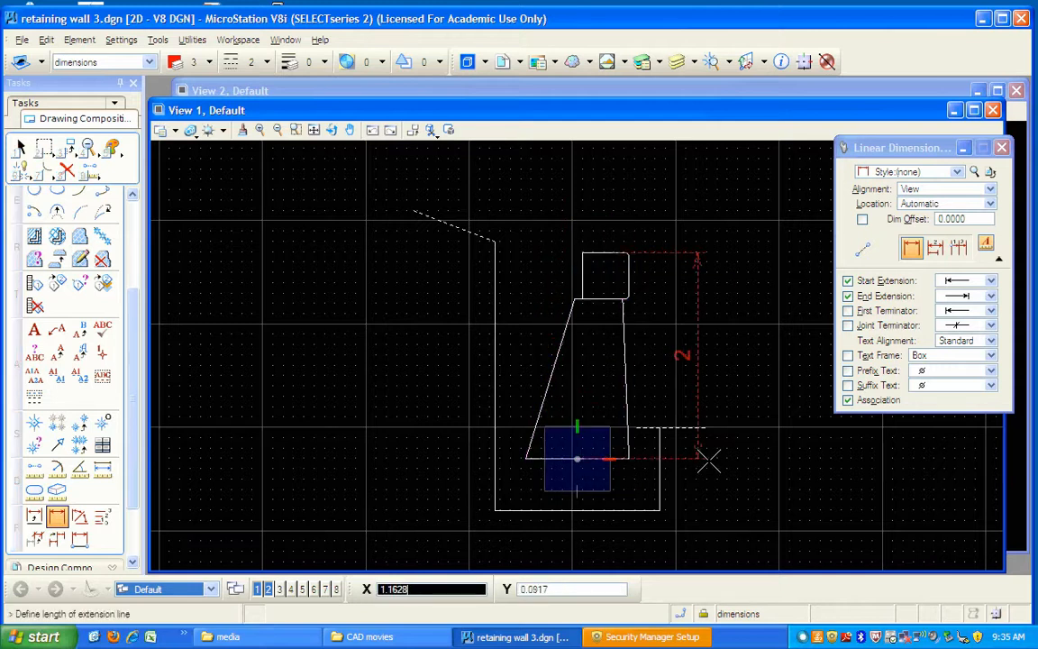
click(709, 461)
right_click(709, 461)
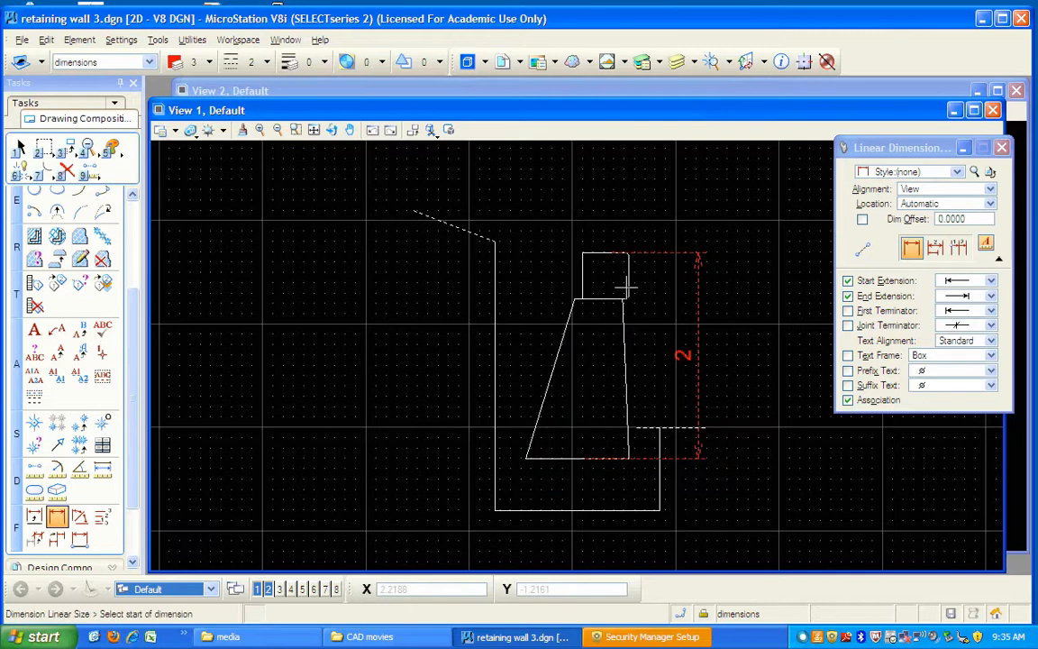
- Dimension the top block's width horizontally, with the dimension line above the block
click(583, 255)
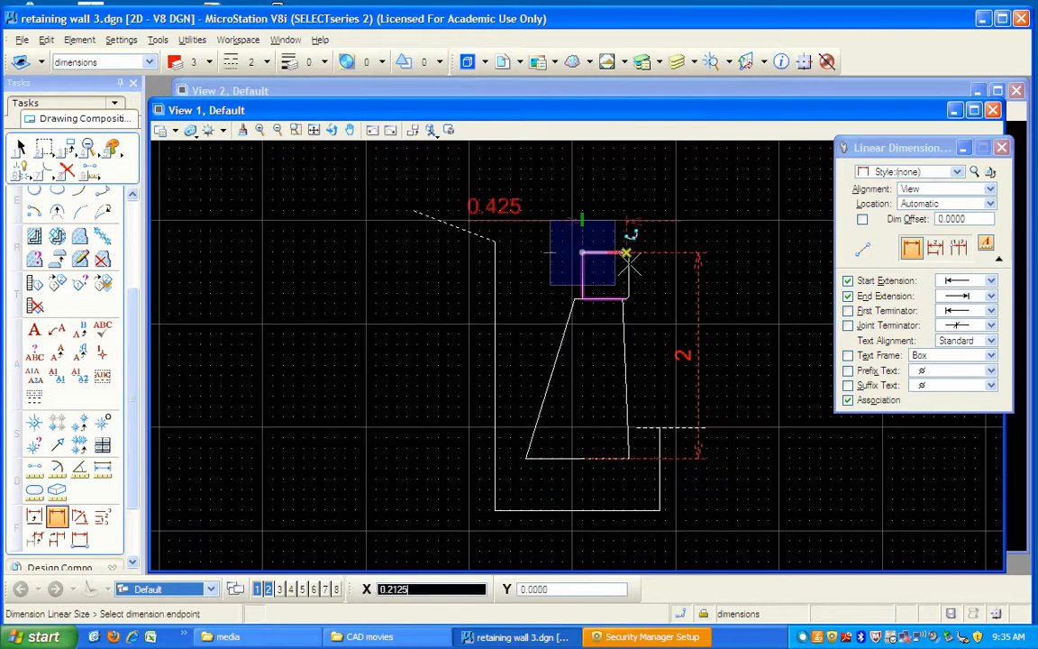
click(629, 273)
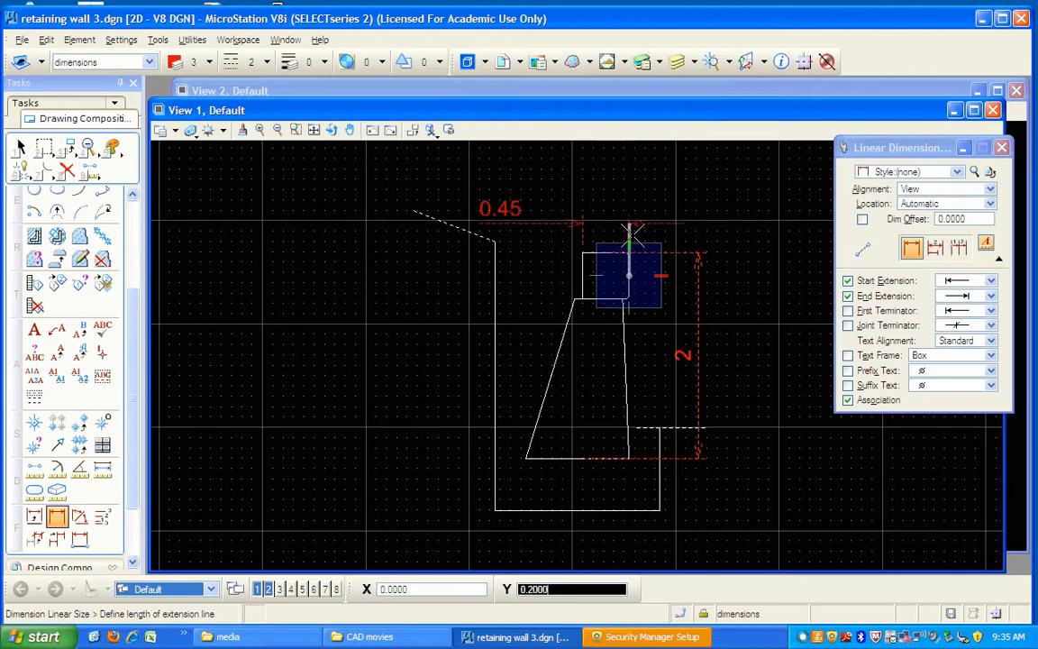
click(630, 229)
right_click(631, 239)
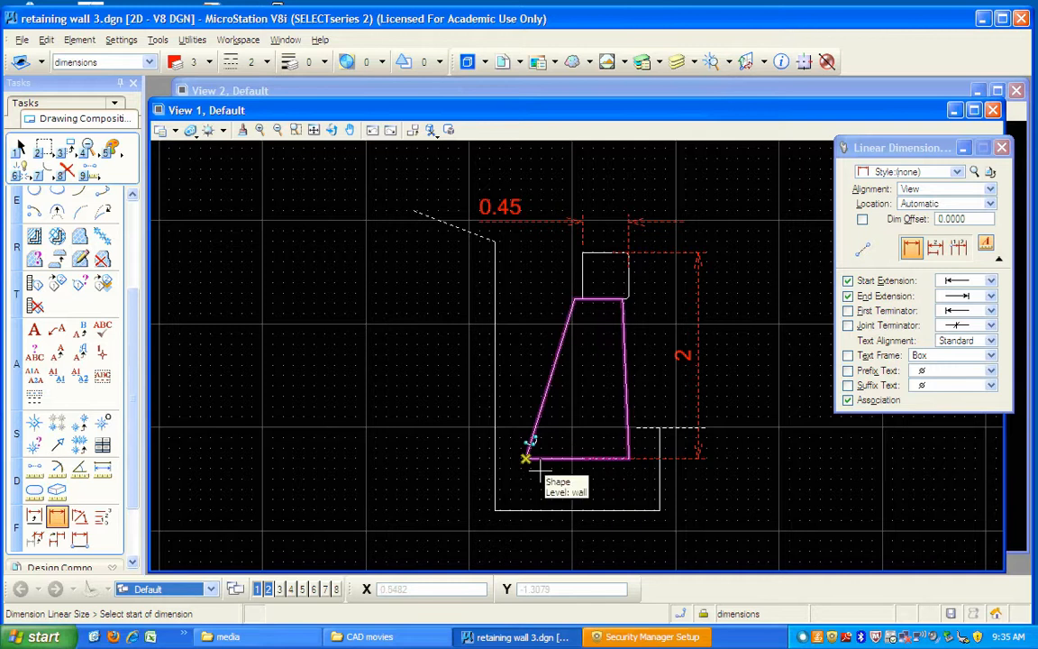
- Add a vertical dimension from the wall's lower-left corner to the excavation's lower-left corner, placed outside the excavation
click(527, 458)
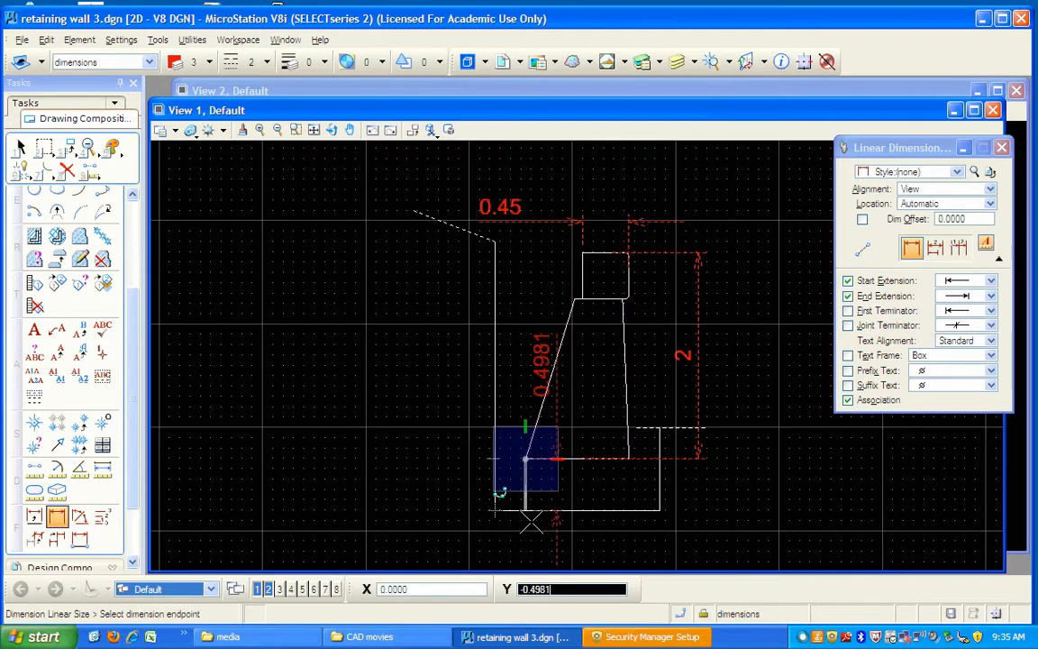
click(495, 510)
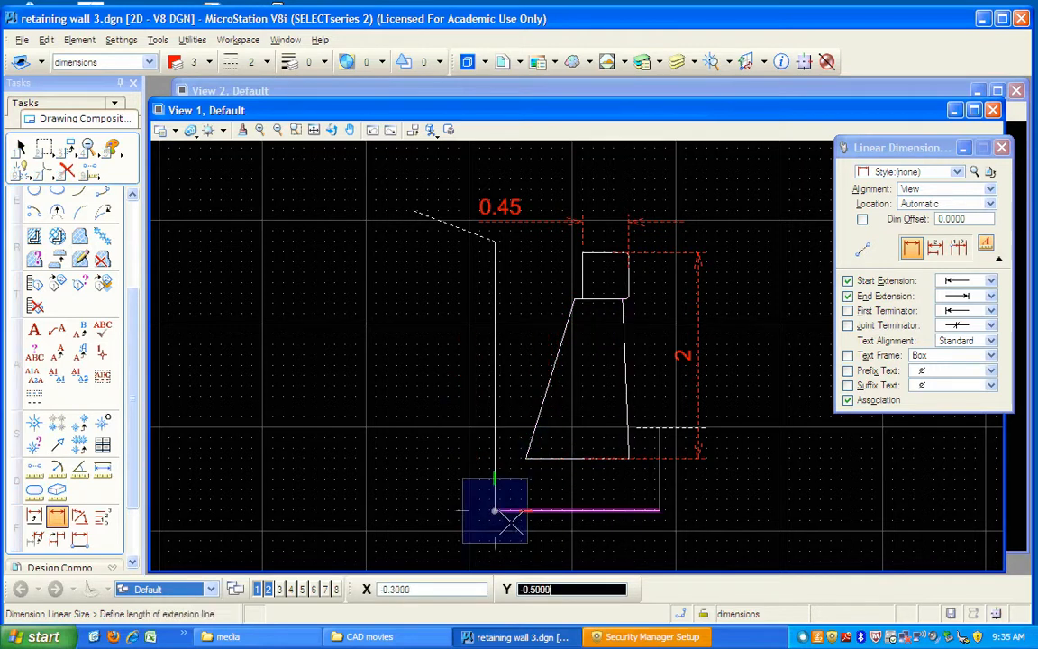
click(460, 518)
right_click(462, 516)
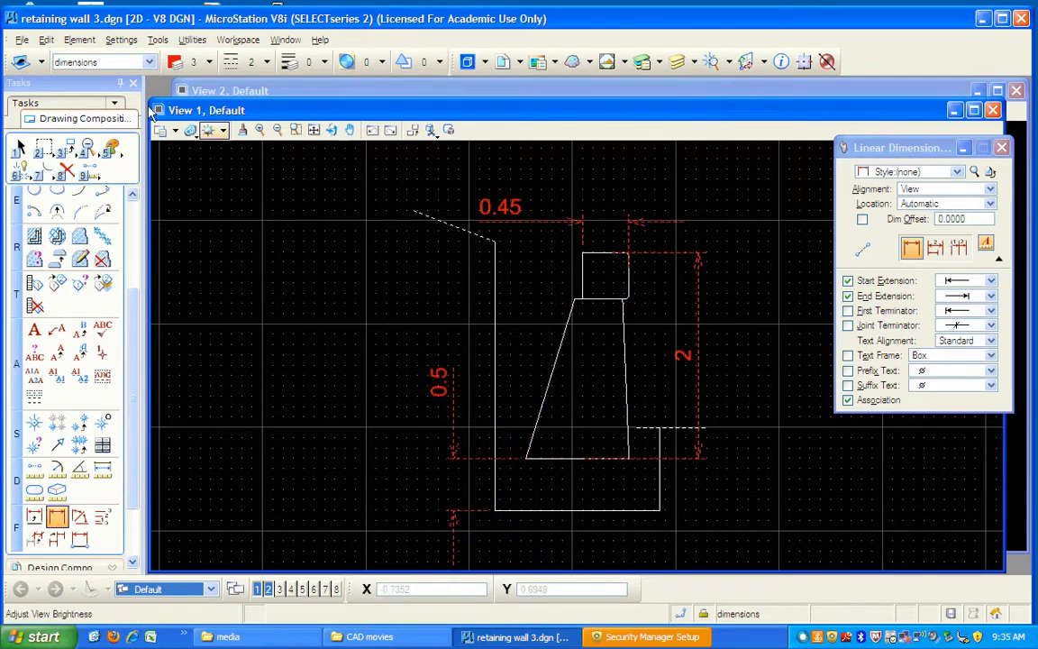
- Set the active line style to 0 and try to start a linear dimension at the right-hand dashed ground line
click(267, 62)
click(273, 88)
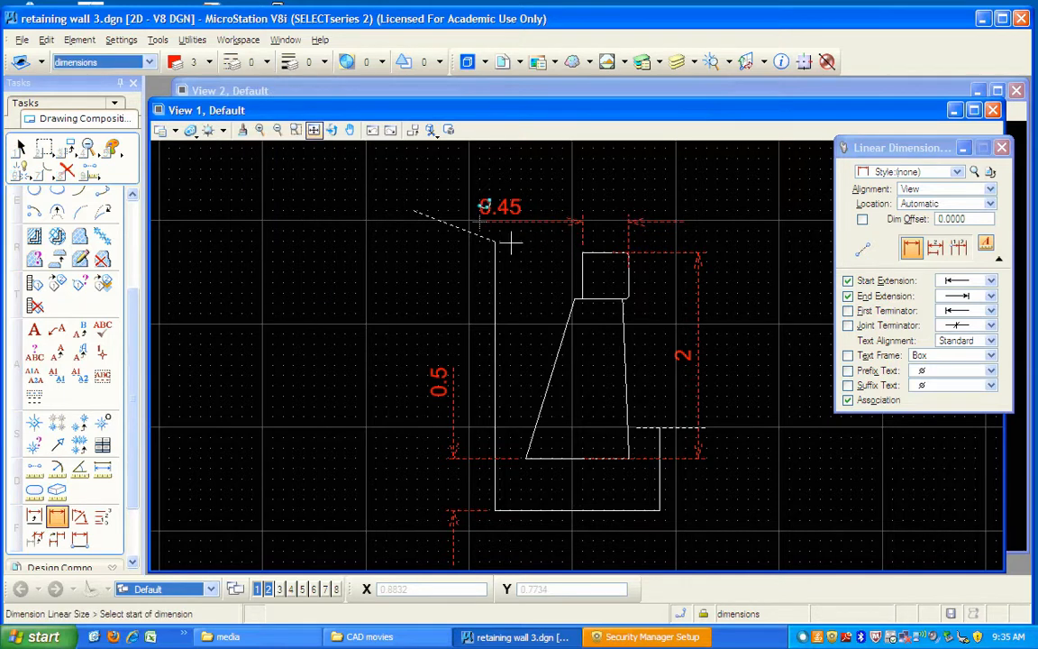
click(670, 428)
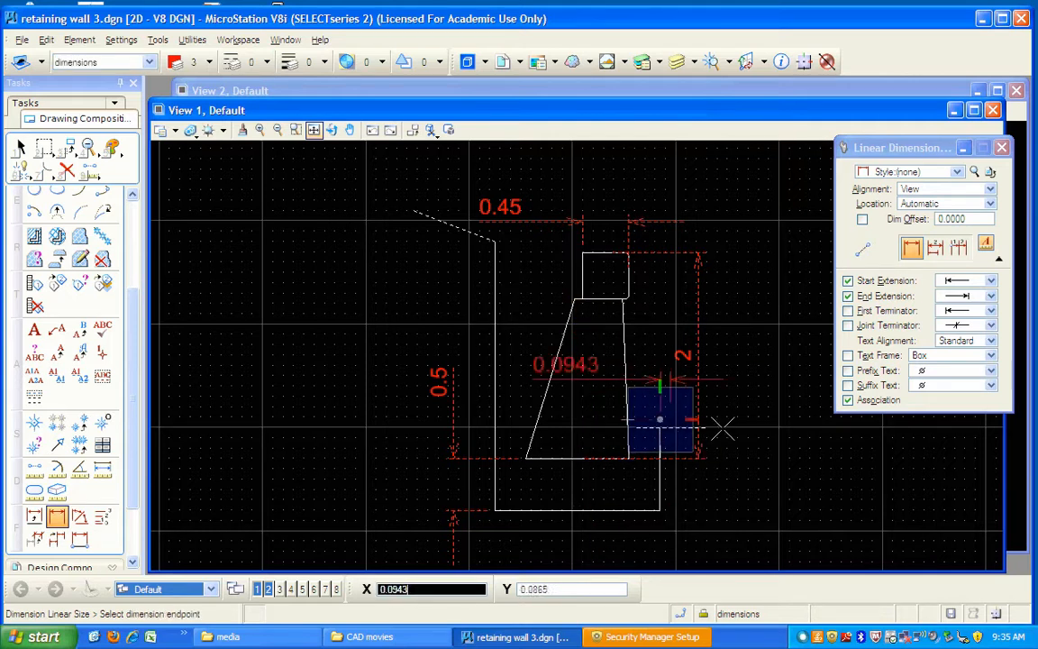
- Start placing text and set its height and width to 0.15
click(34, 330)
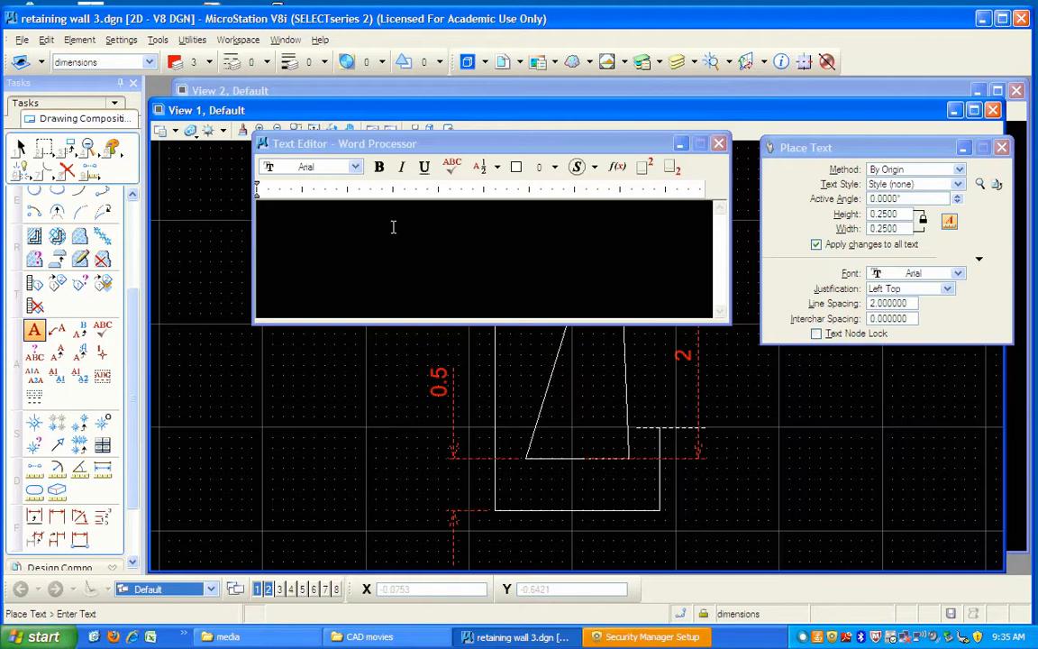
click(889, 218)
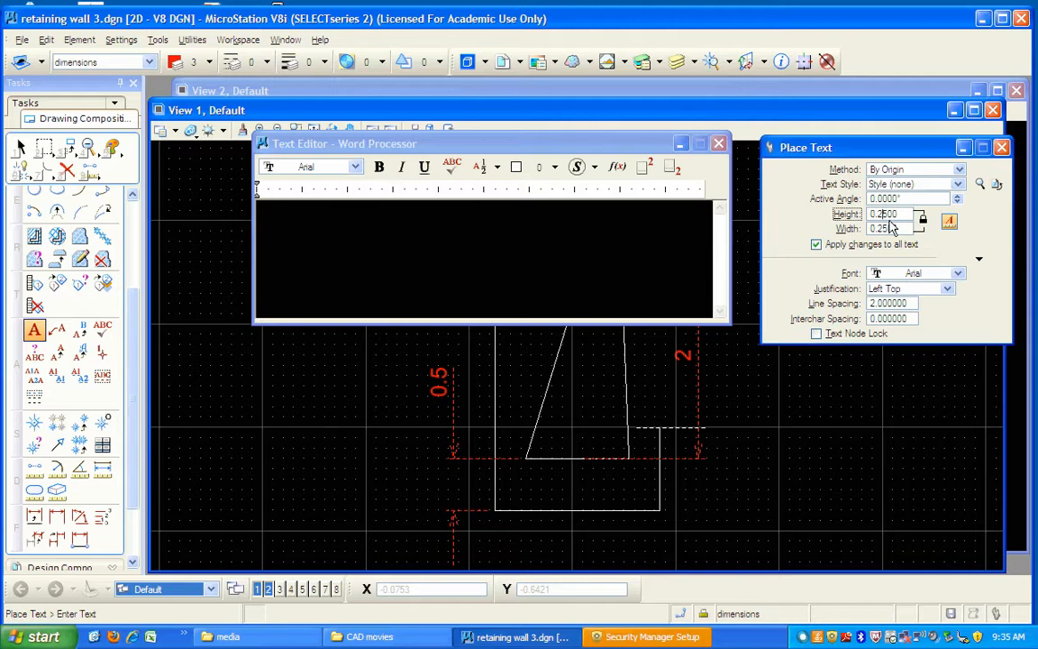
key(Tab)
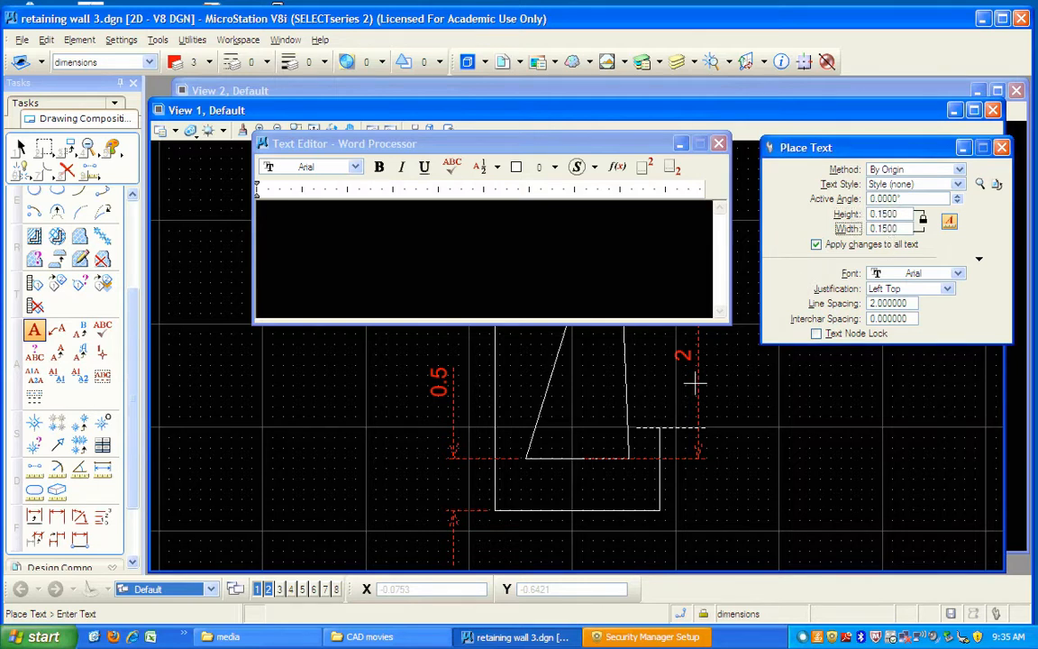
click(525, 252)
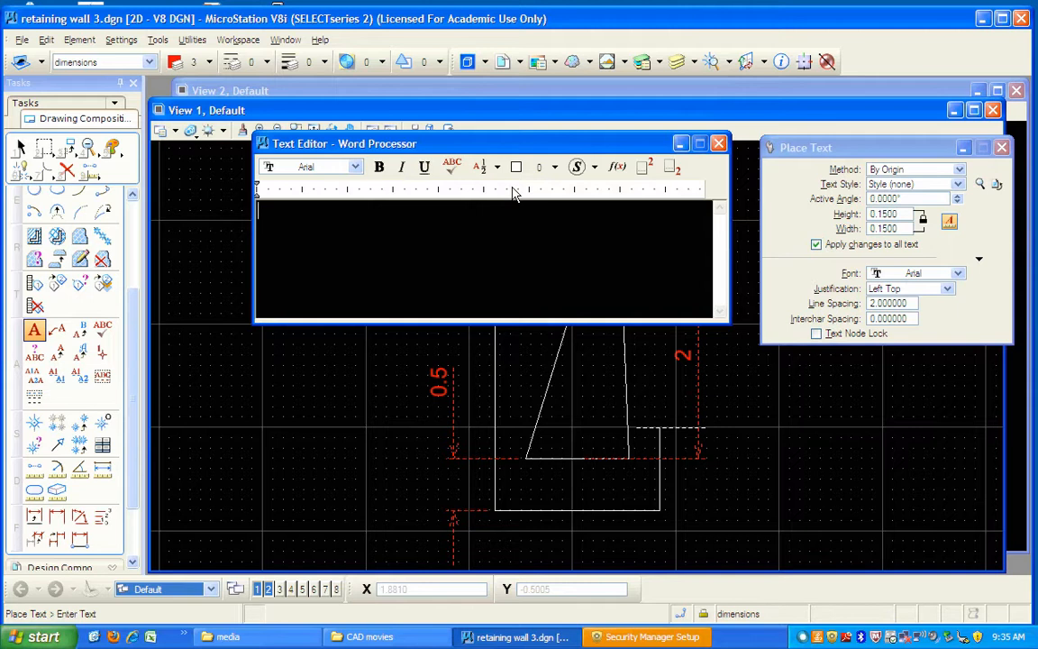
- Enter the text "Concrete" and place it twice, one copy under the other, between the wall's base and the excavation floor
text(cO)
key(BackSpace)
key(BackSpace)
key(BackSpace)
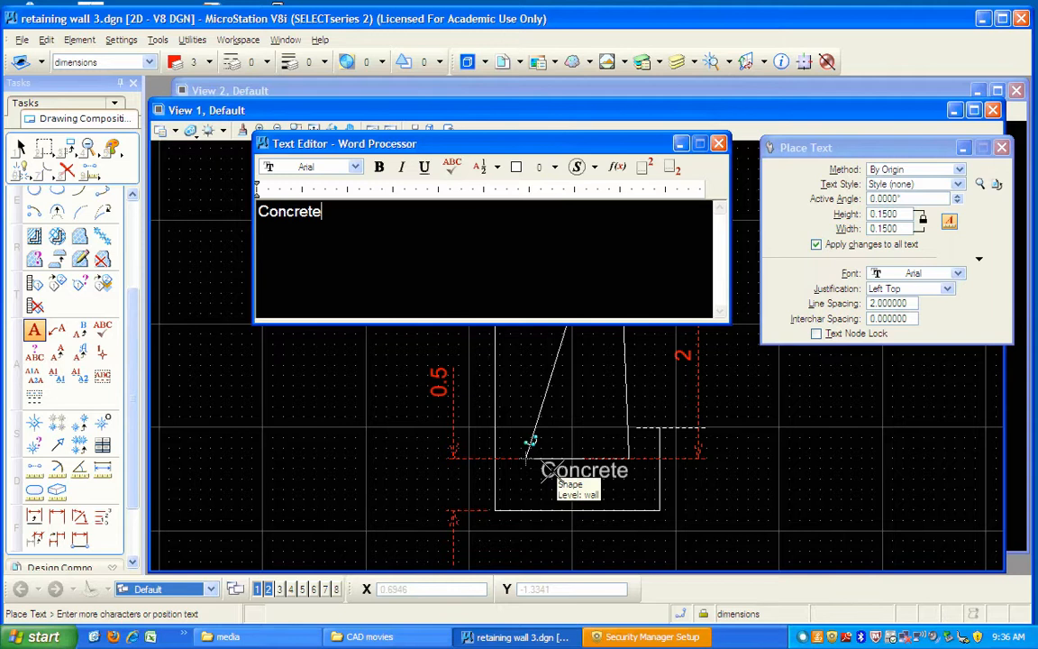
click(532, 441)
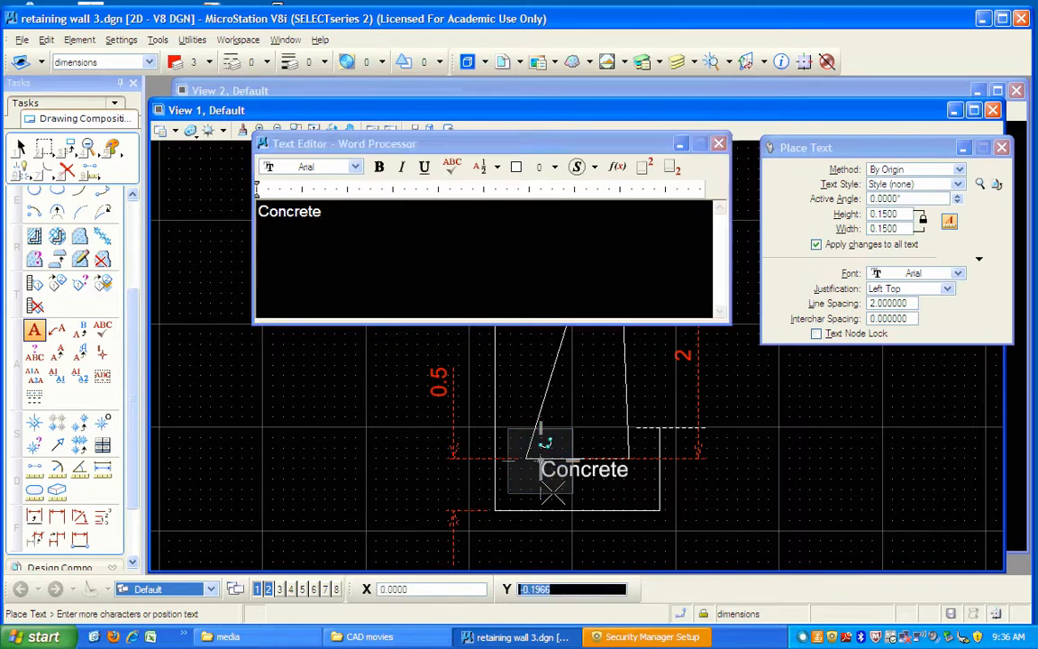
click(541, 482)
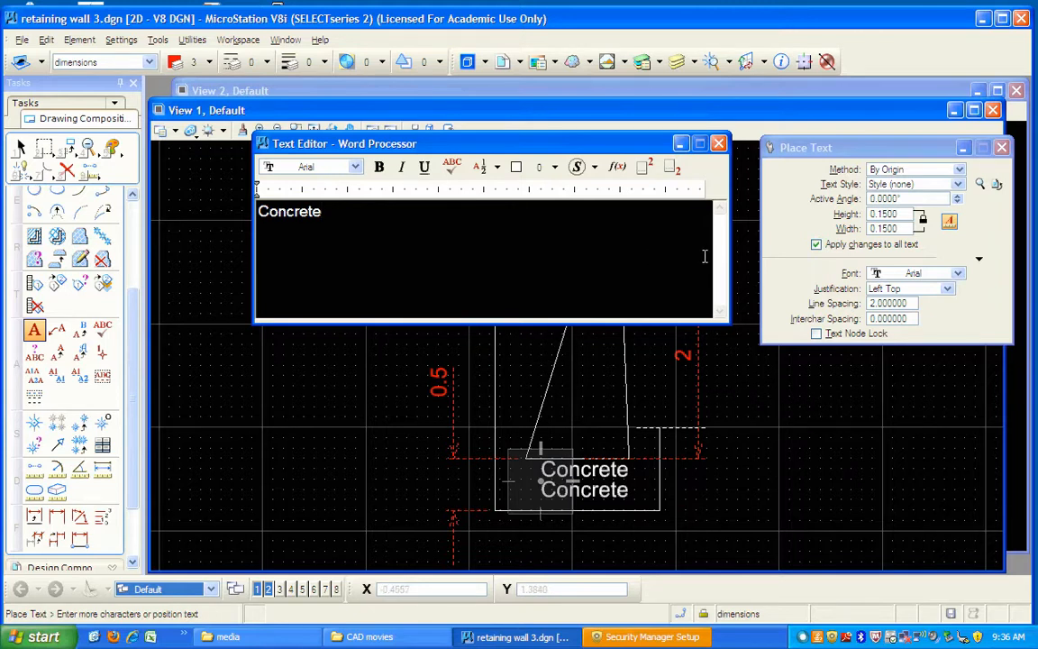
- Set the text height and width to 0.05 and place the note "Crushed stone" between the excavation's left line and the wall
click(892, 231)
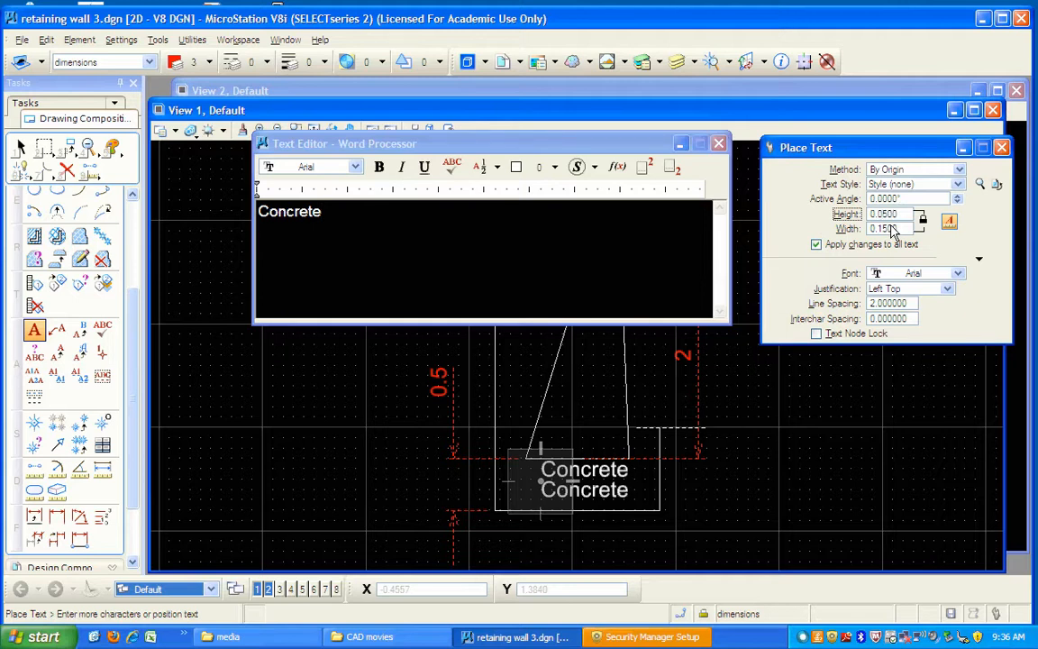
key(Tab)
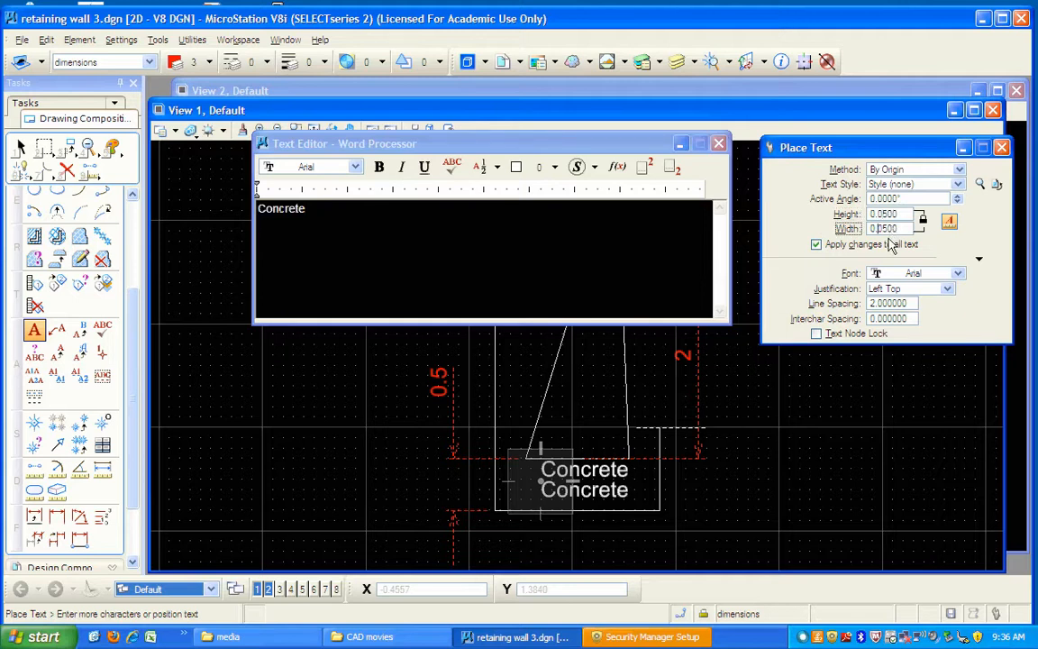
click(544, 241)
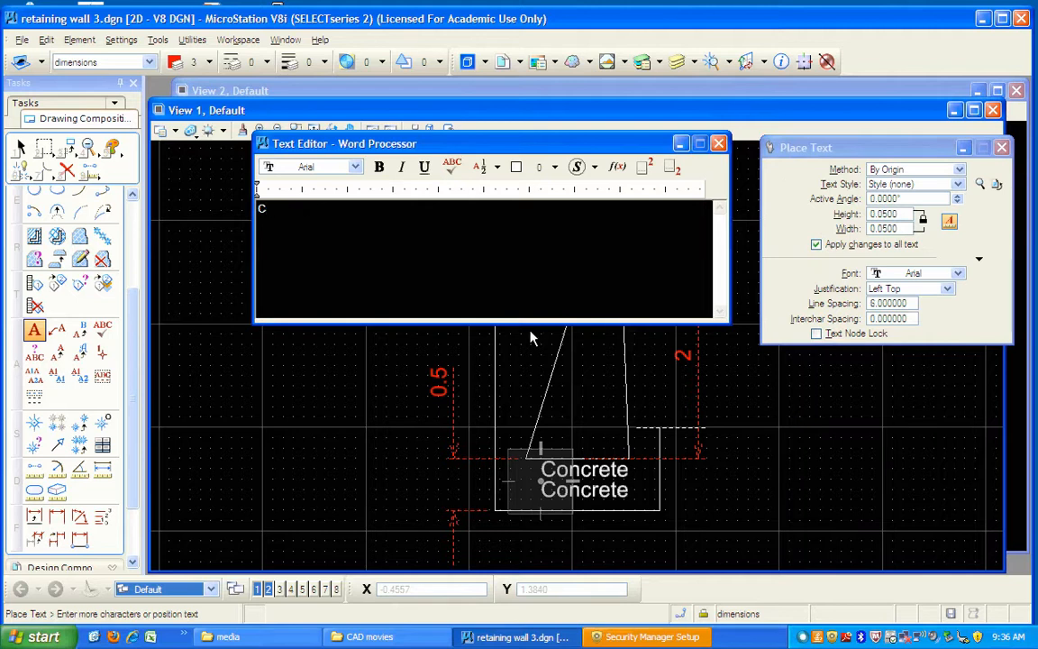
key(Caps_Lock)
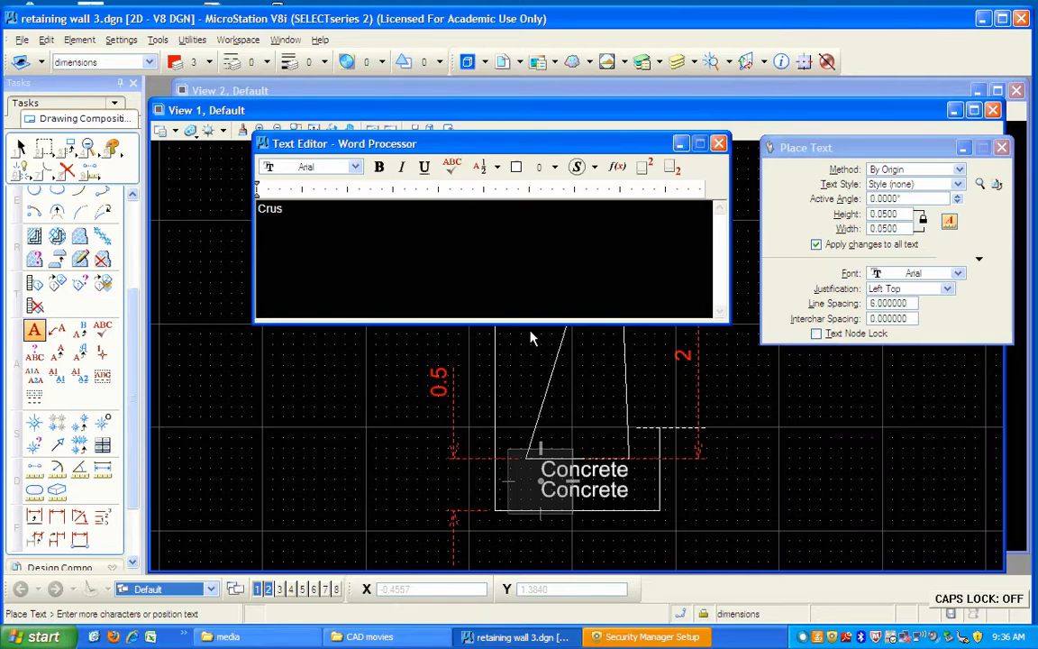
text(Crushed stone)
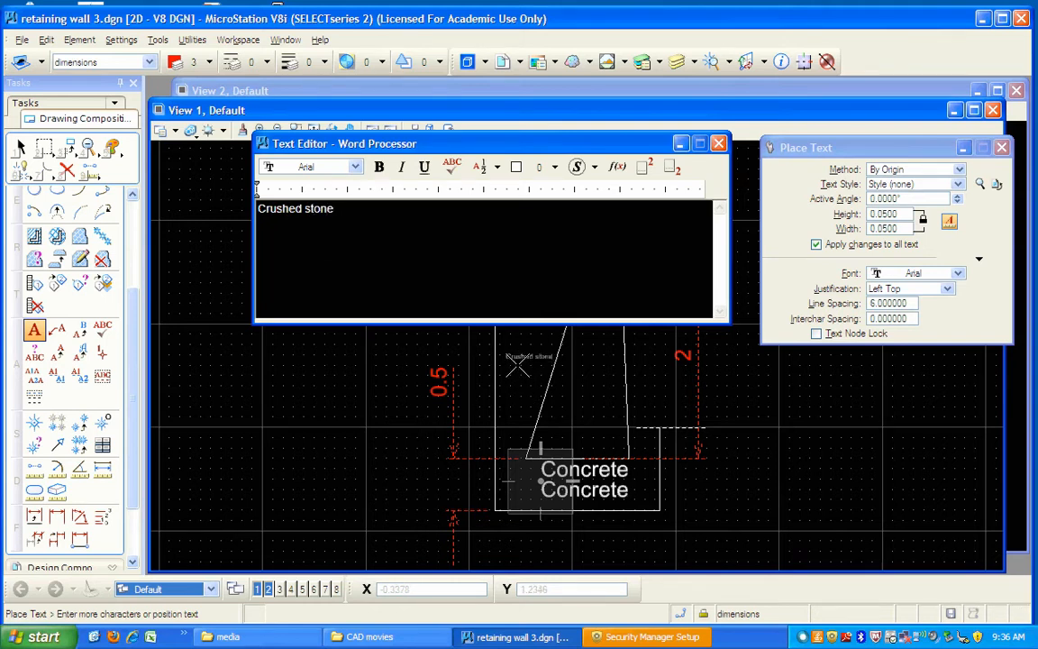
click(718, 143)
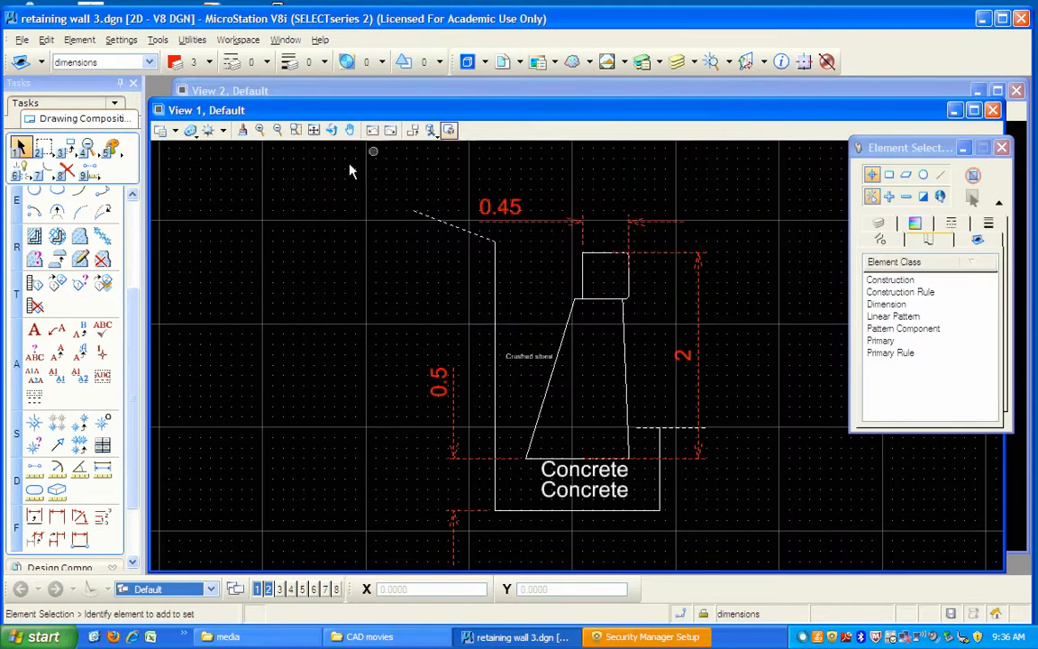
- Delete the upper of the two "Concrete" texts below the wall
click(68, 169)
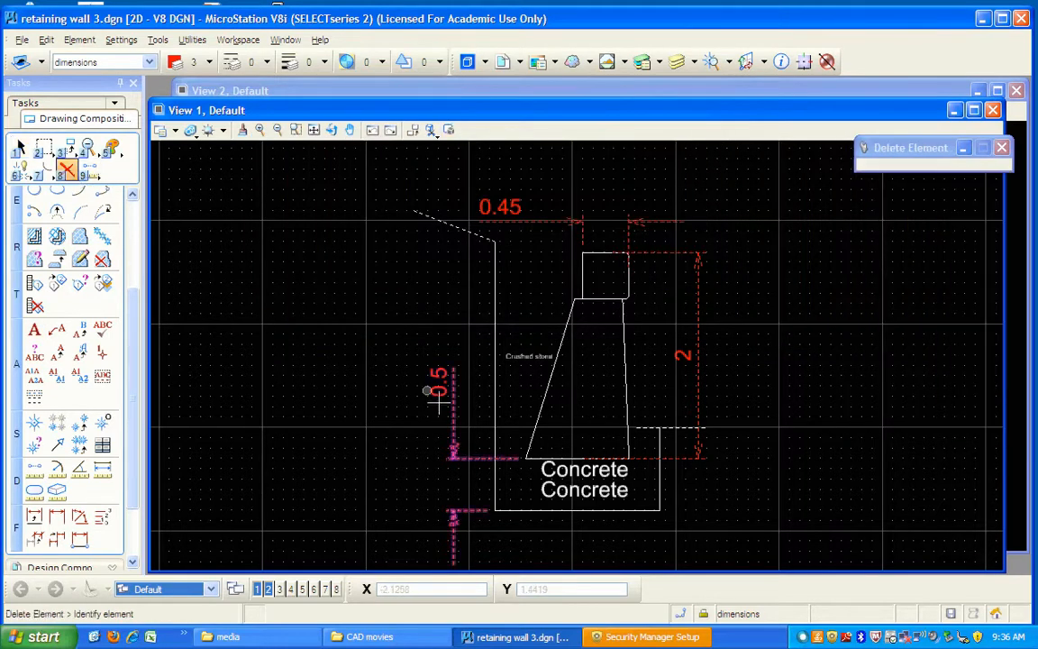
click(575, 474)
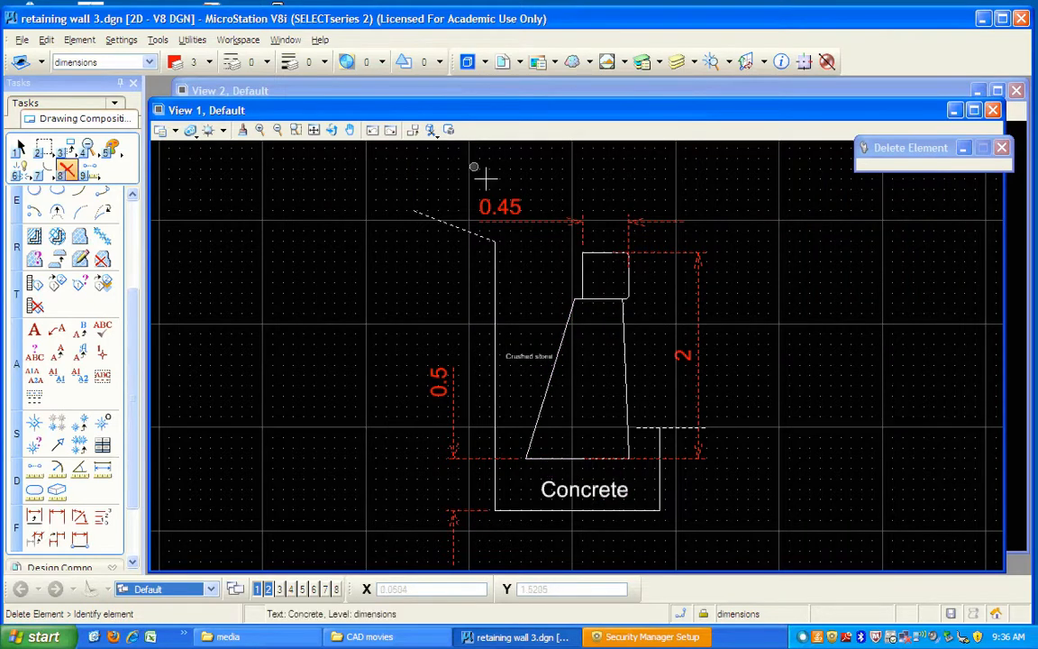
- Create a sheet model named "wall sheet" from the seed with sheet size ANSI A
click(489, 72)
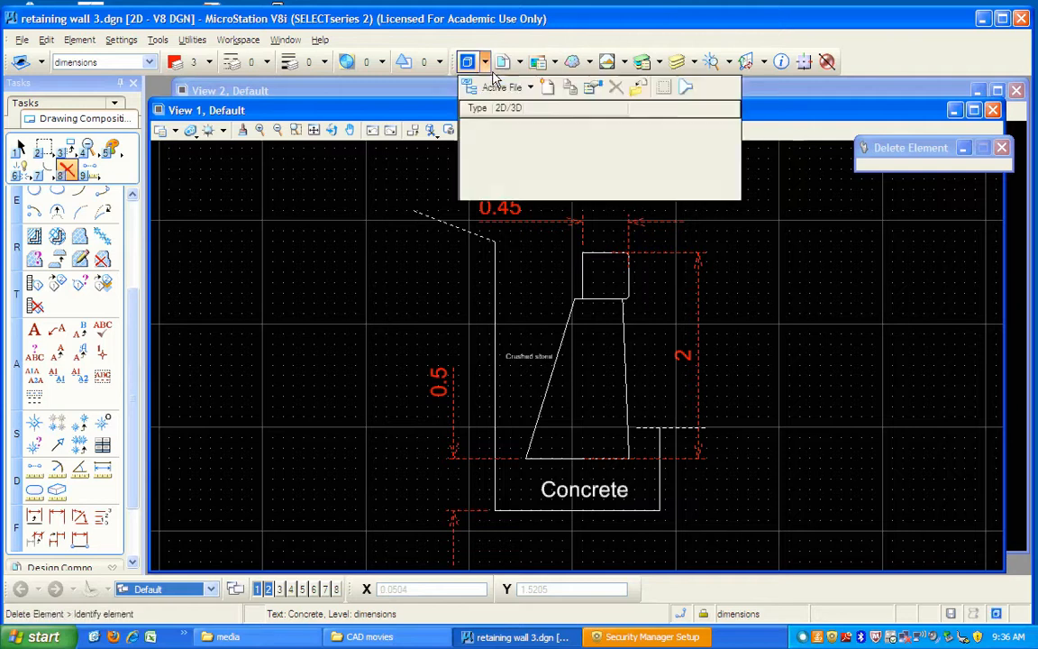
click(548, 87)
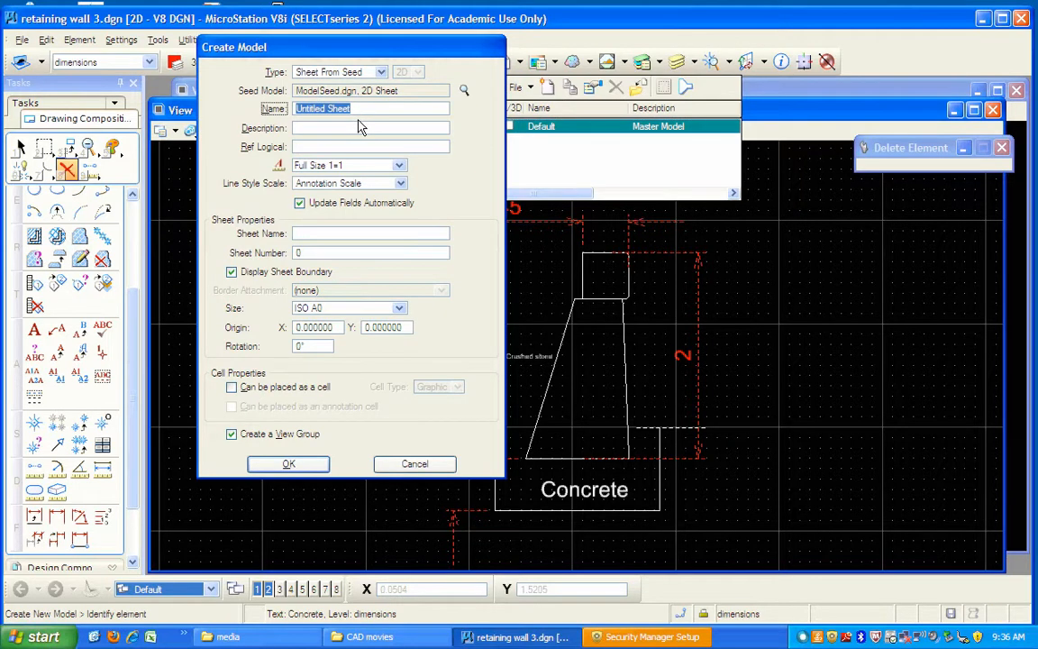
text(wall sheet)
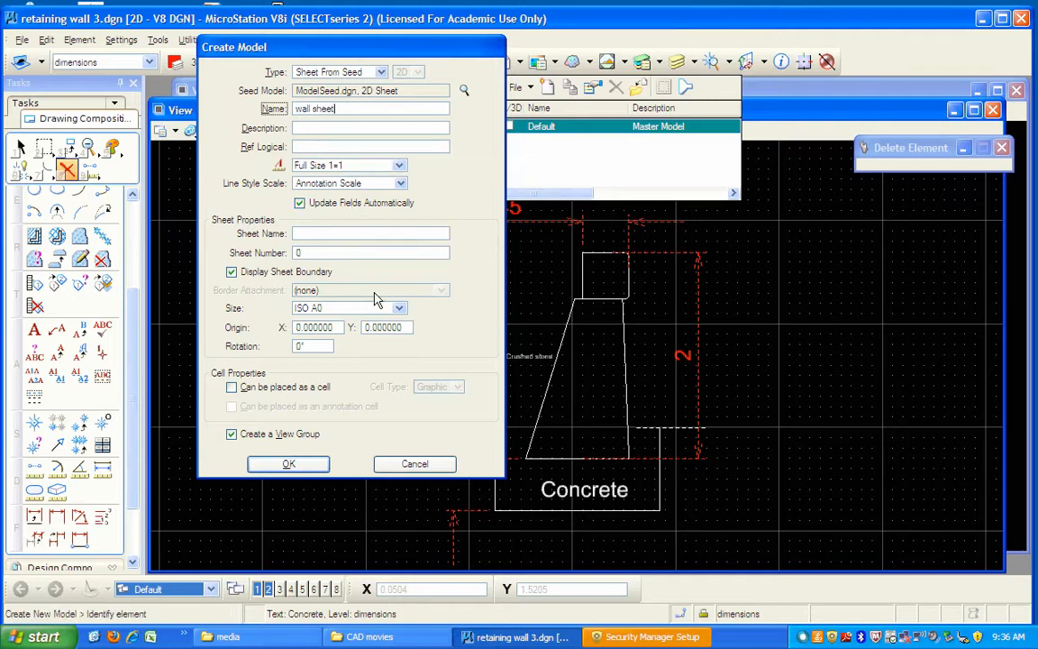
click(403, 310)
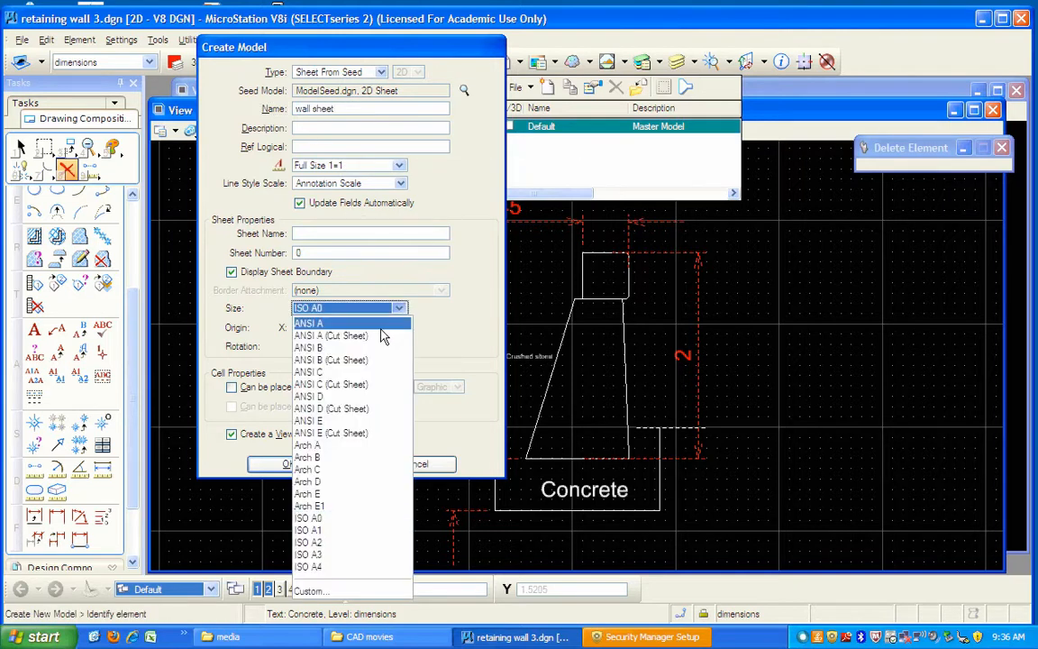
click(384, 326)
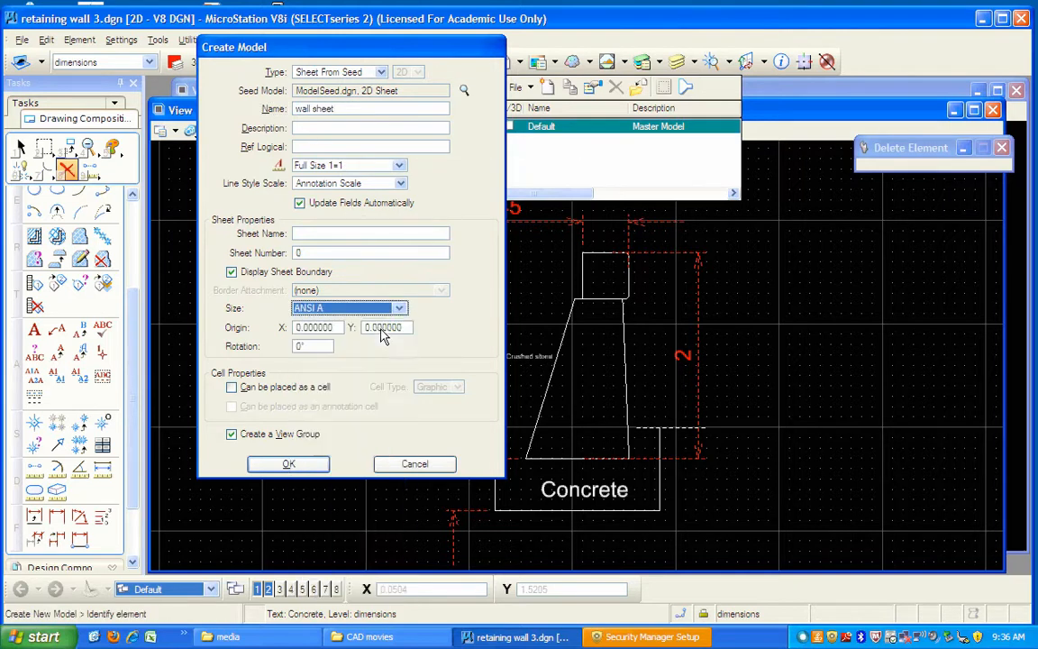
click(302, 468)
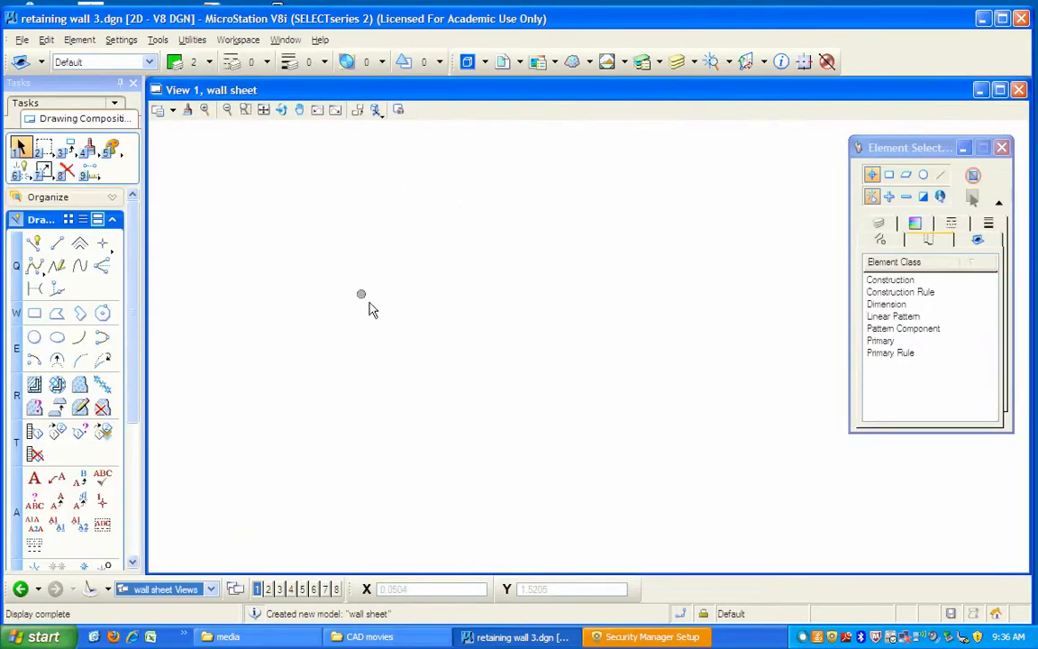
- Attach the Default model of "my title block" to the wall sheet as a coincident reference at full size
click(529, 71)
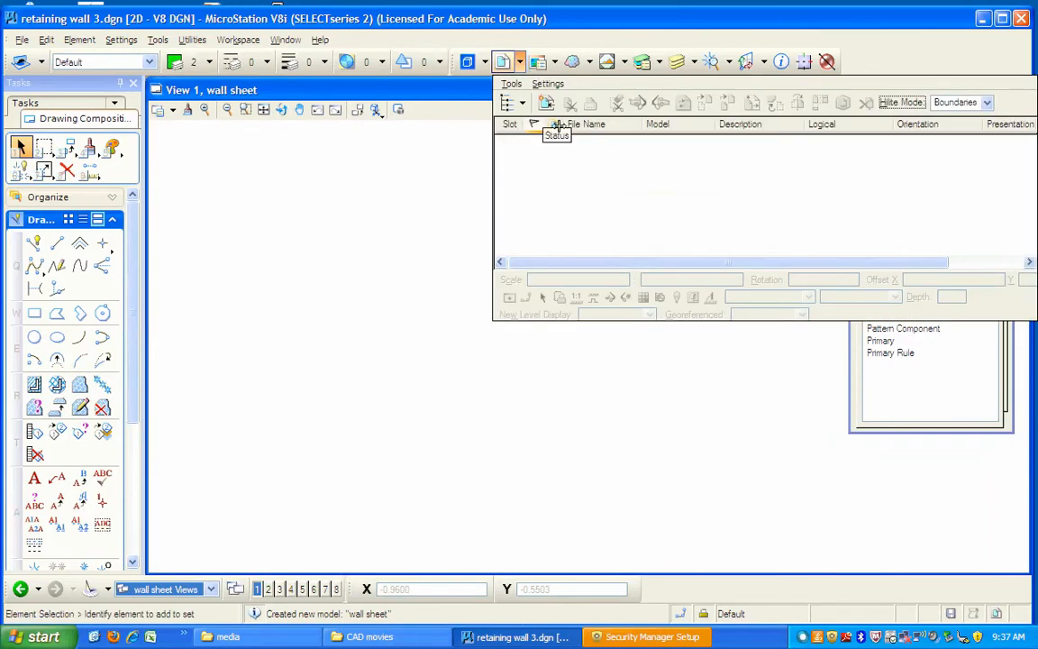
click(546, 103)
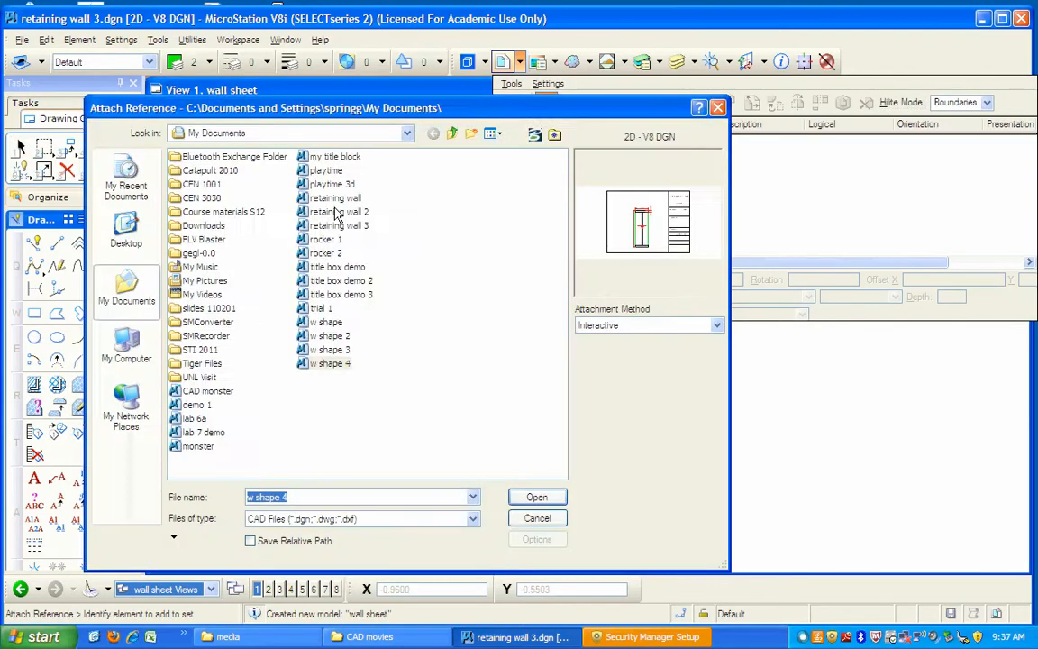
click(333, 154)
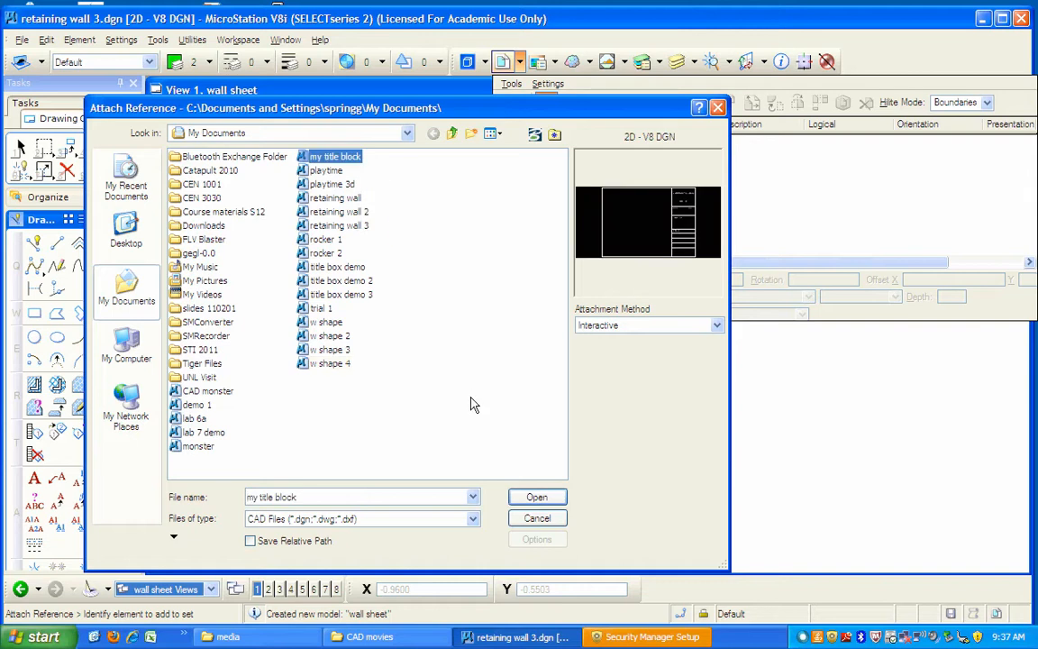
click(539, 498)
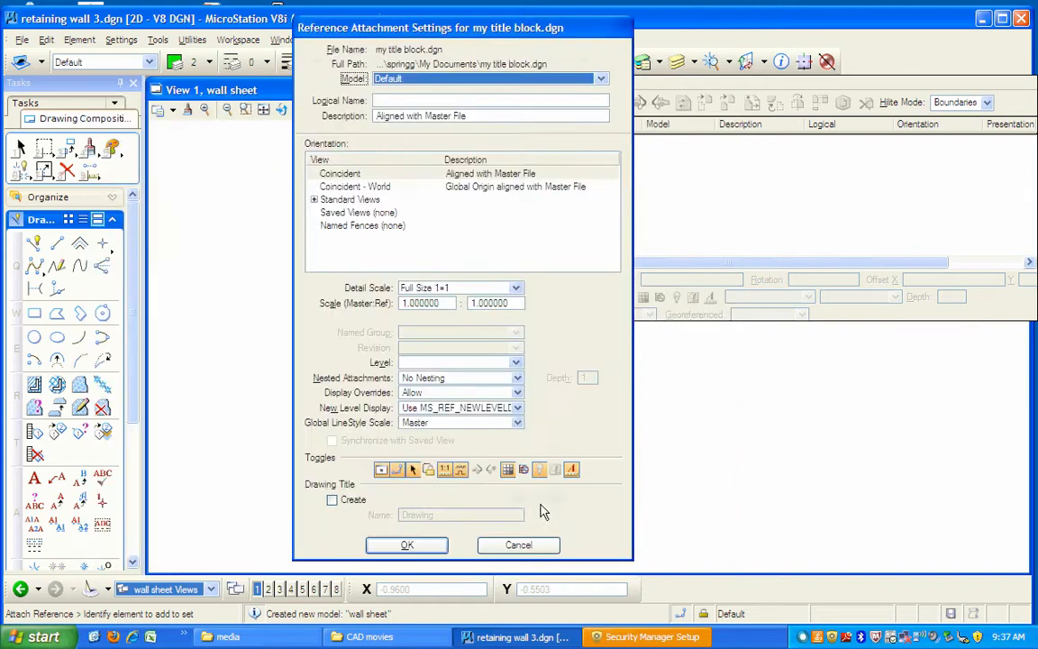
click(420, 548)
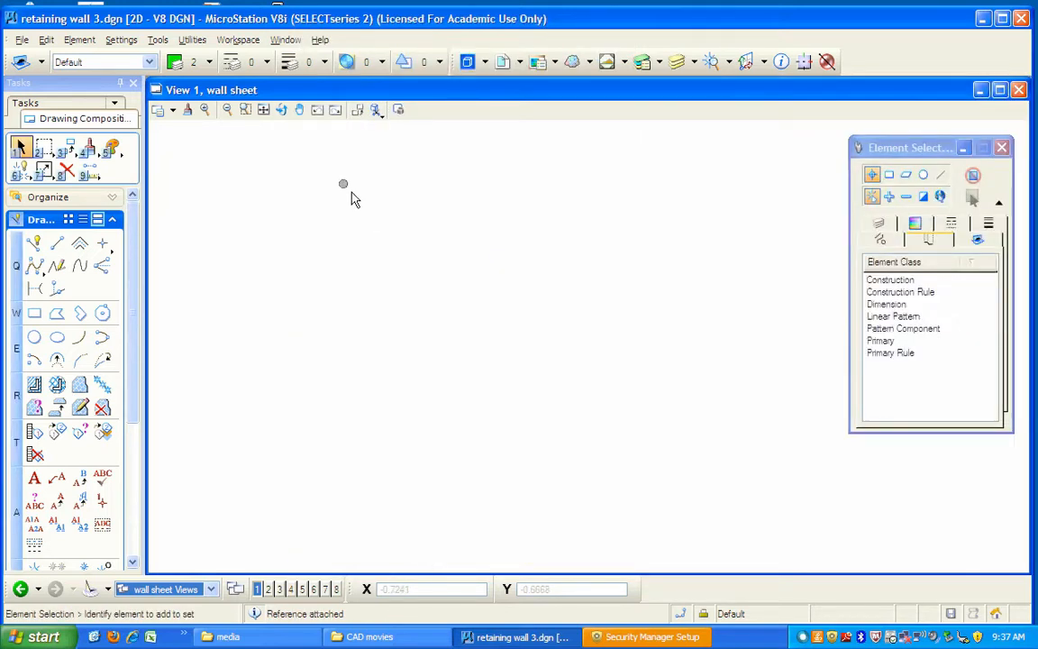
- Move the title block reference by its upper border edge so that it sits inside the sheet boundary
click(263, 110)
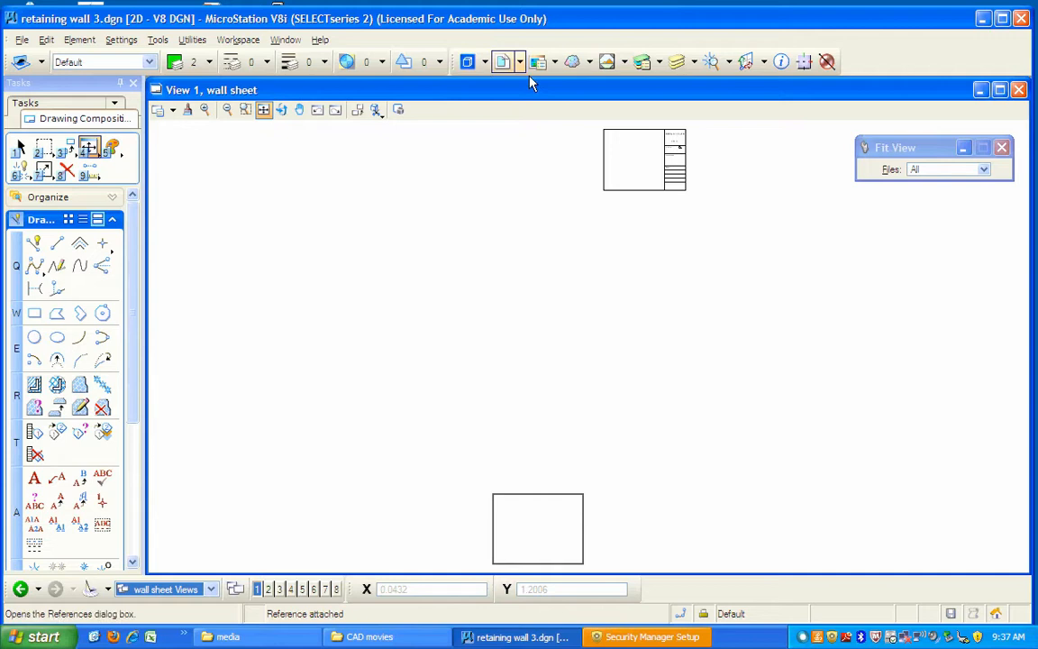
click(503, 61)
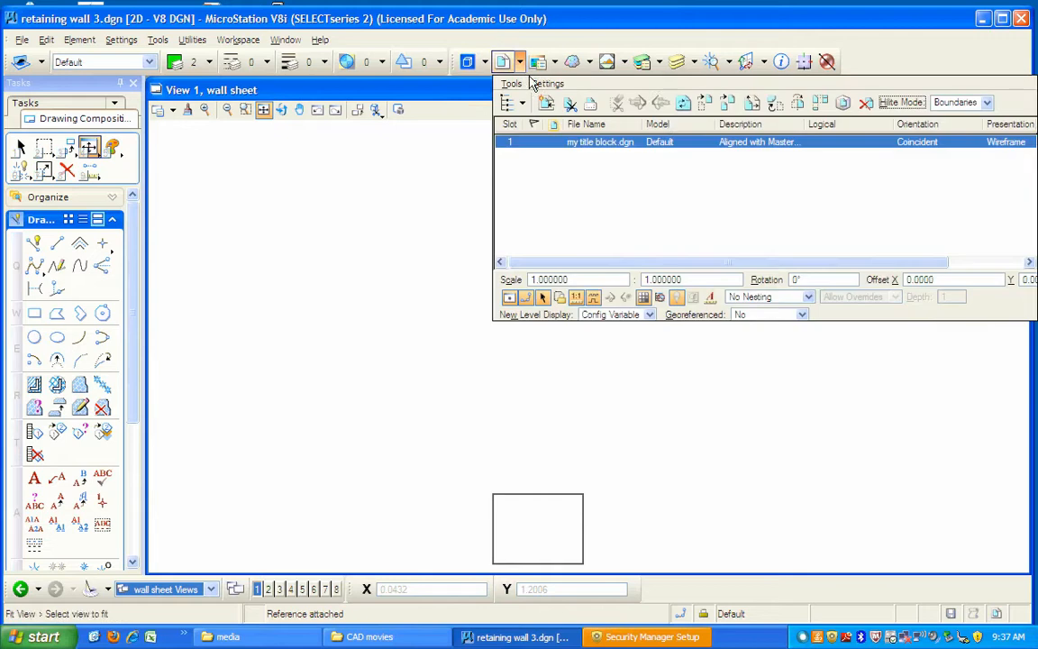
click(715, 112)
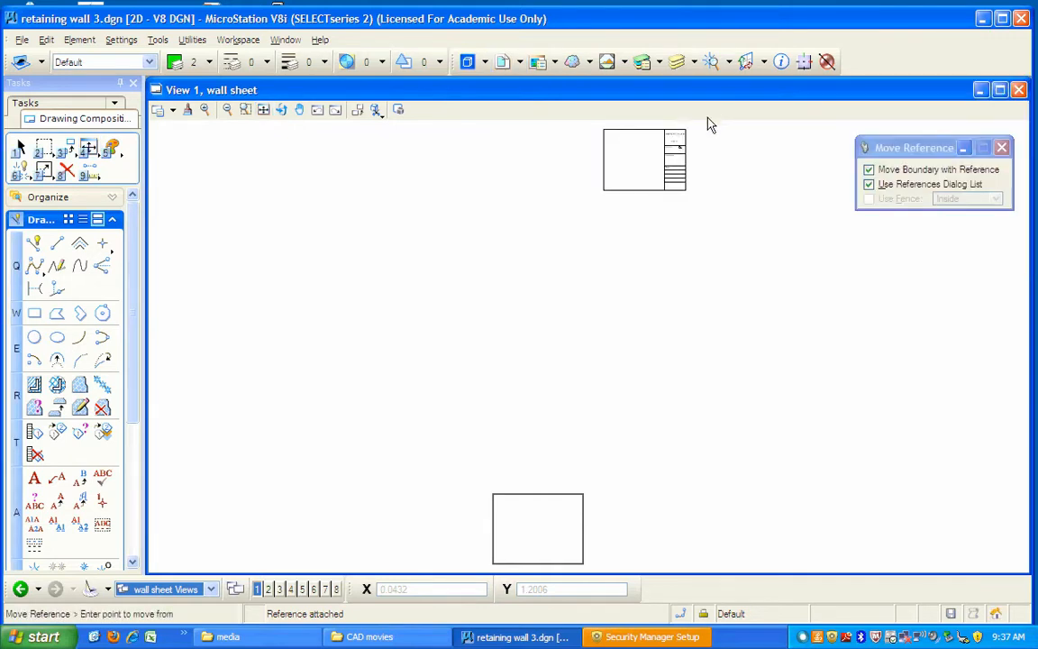
click(662, 137)
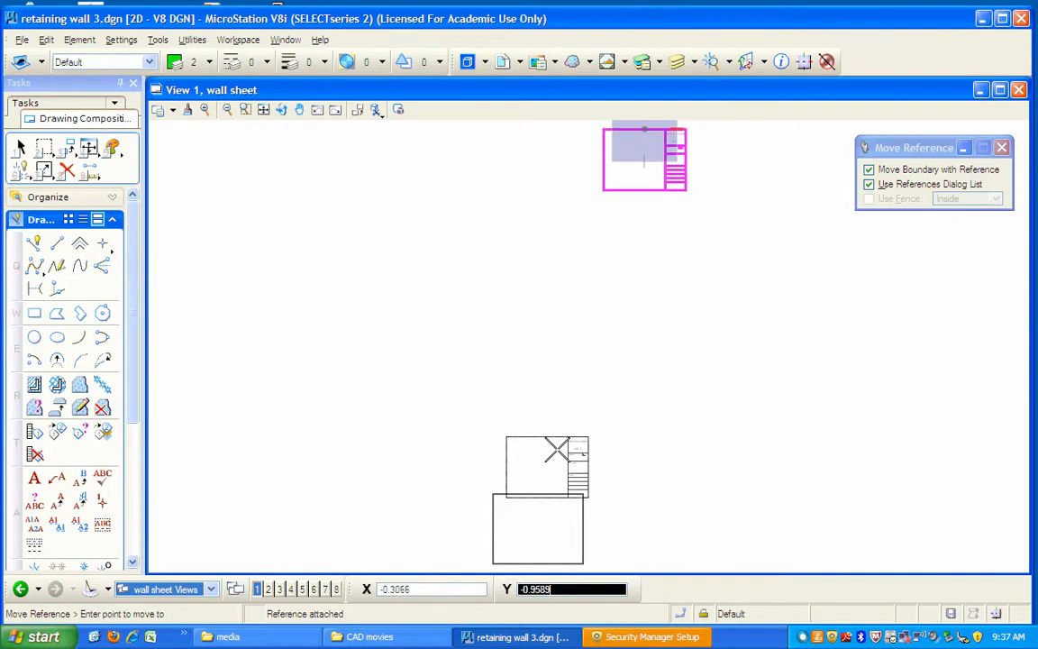
click(545, 502)
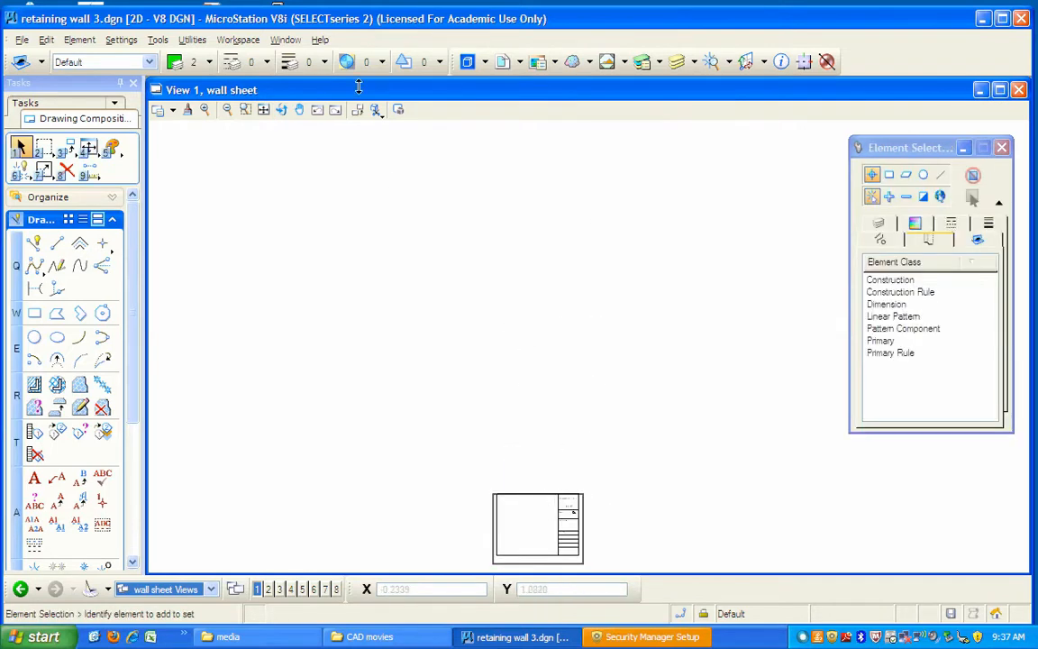
- Attach the Default master model of "retaining wall 3" to the wall sheet as a coincident reference at full size
click(299, 109)
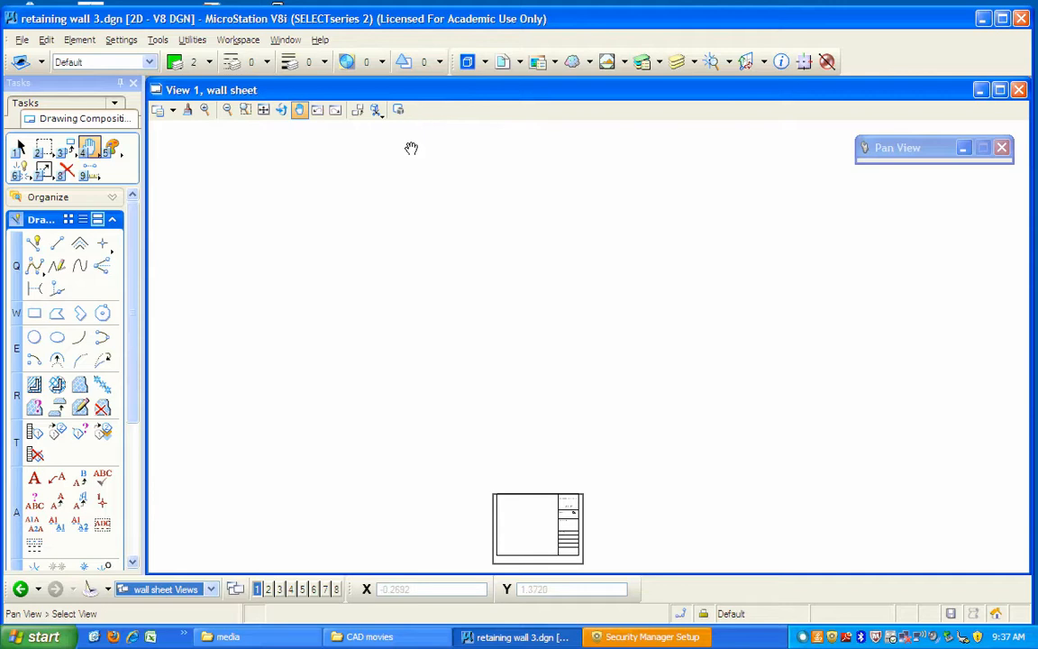
click(264, 111)
click(280, 110)
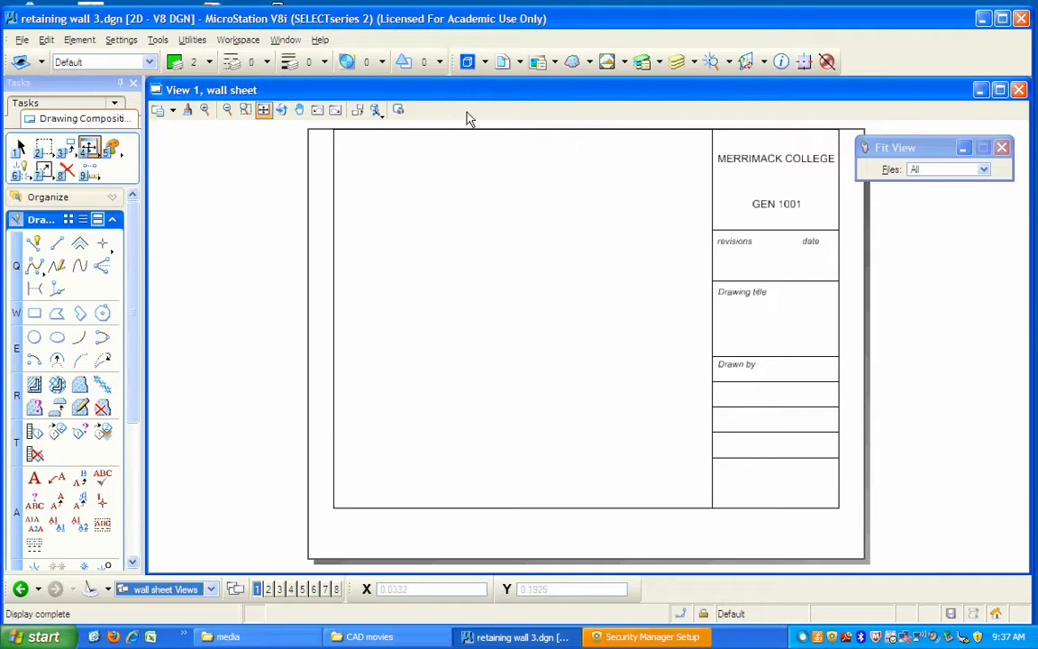
click(503, 62)
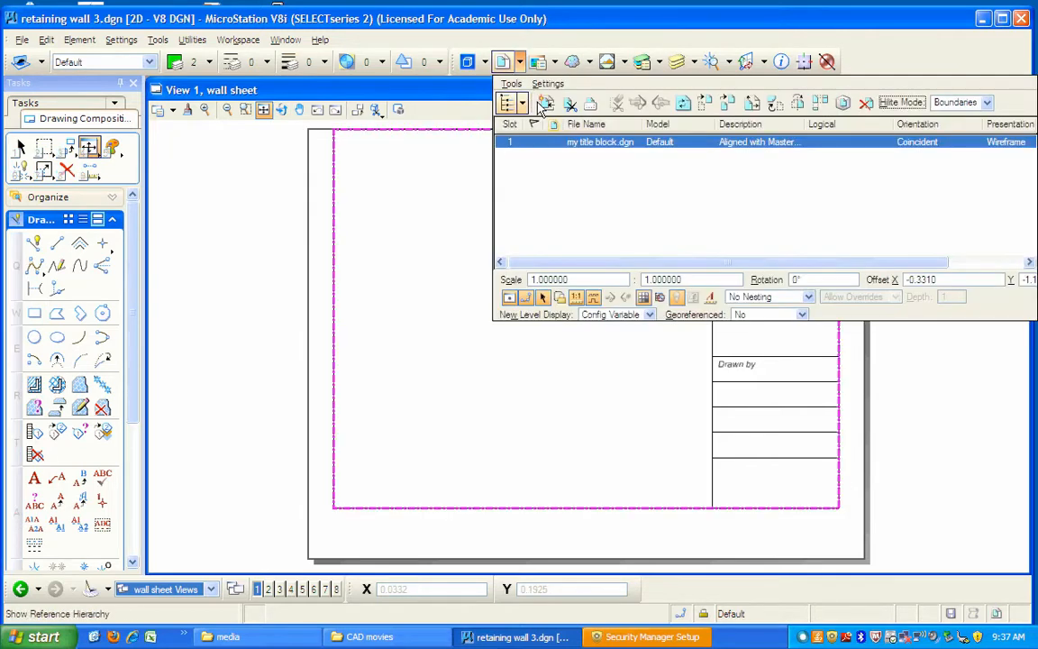
click(544, 104)
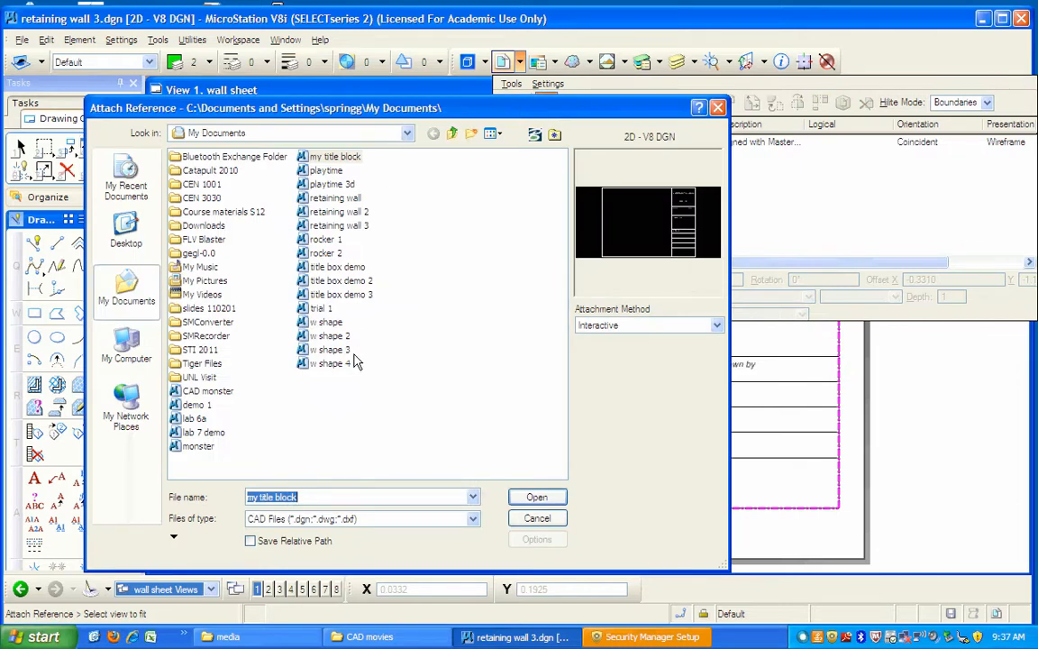
click(339, 226)
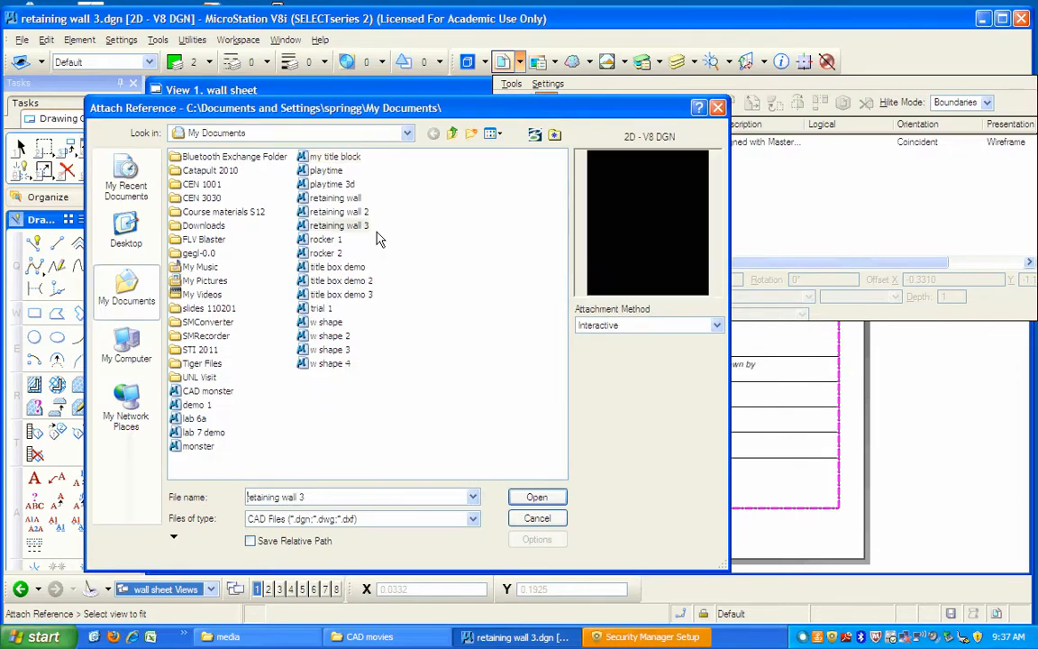
click(537, 504)
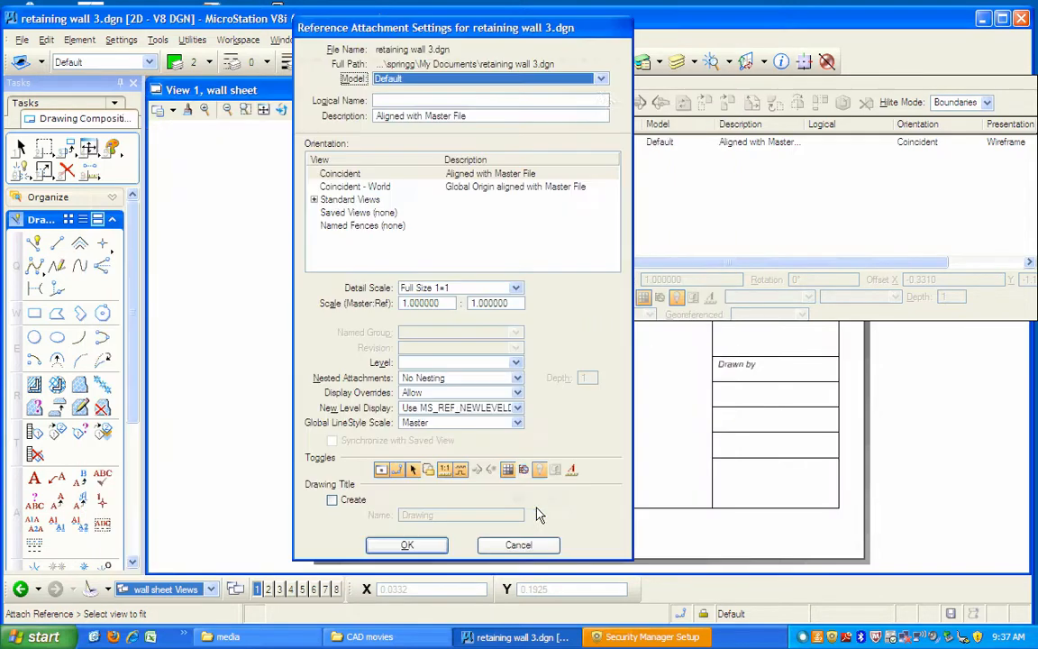
click(601, 80)
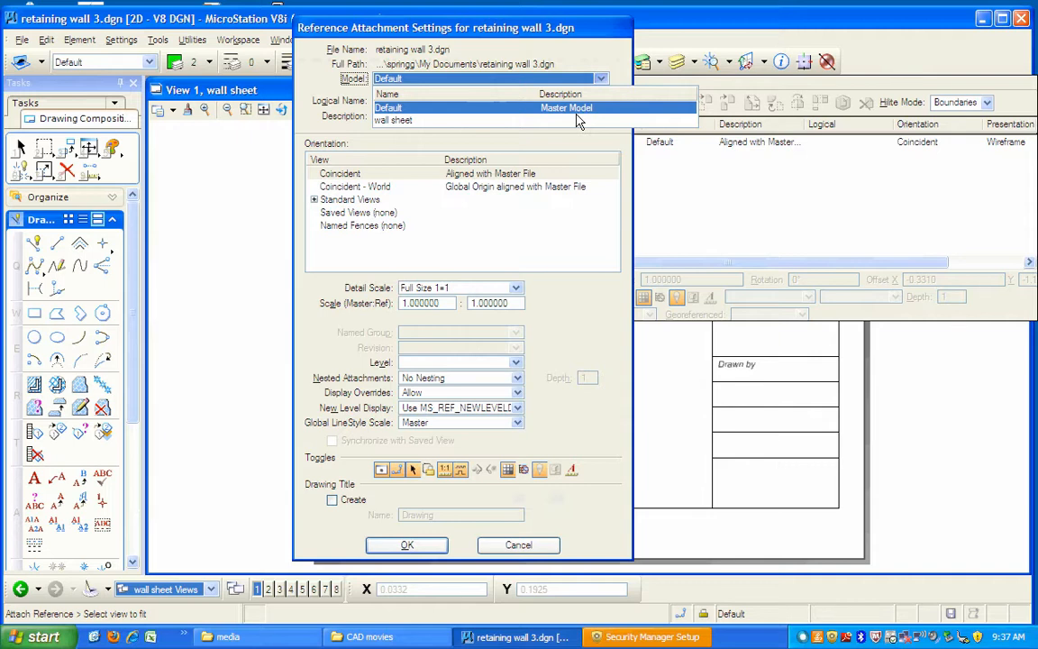
click(577, 110)
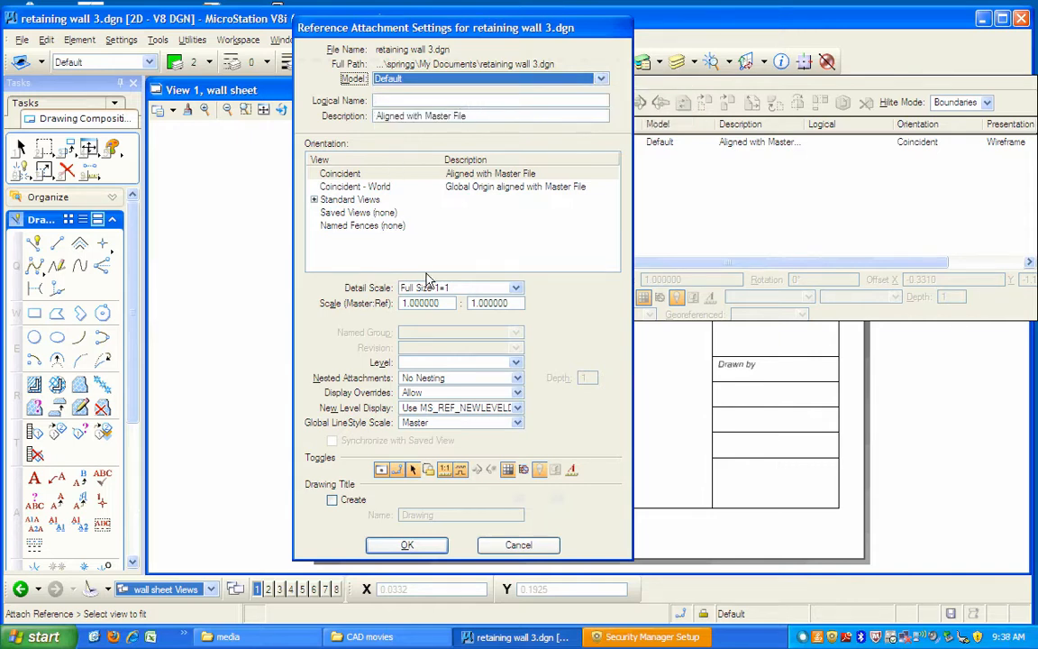
click(420, 546)
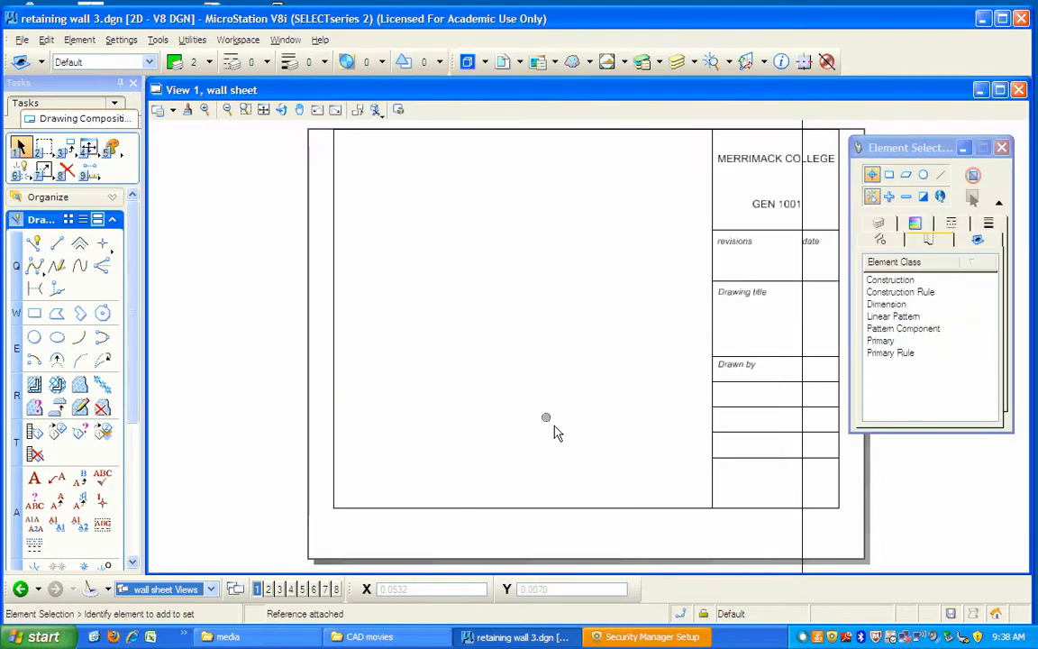
- Set the scale of the "retaining wall 3" reference to 1:10
click(264, 111)
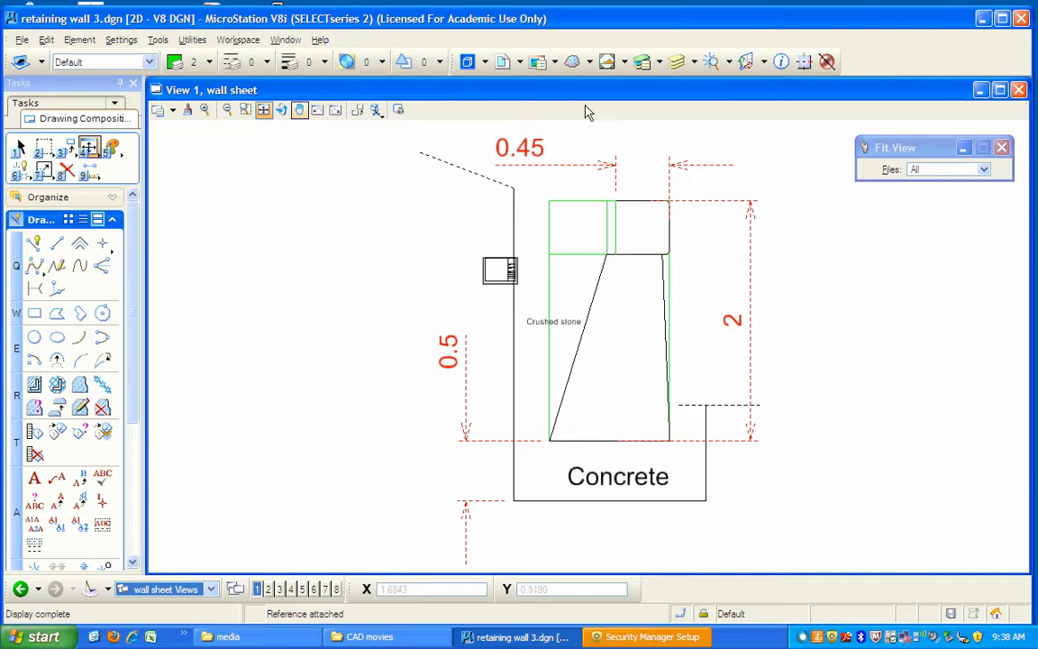
click(506, 63)
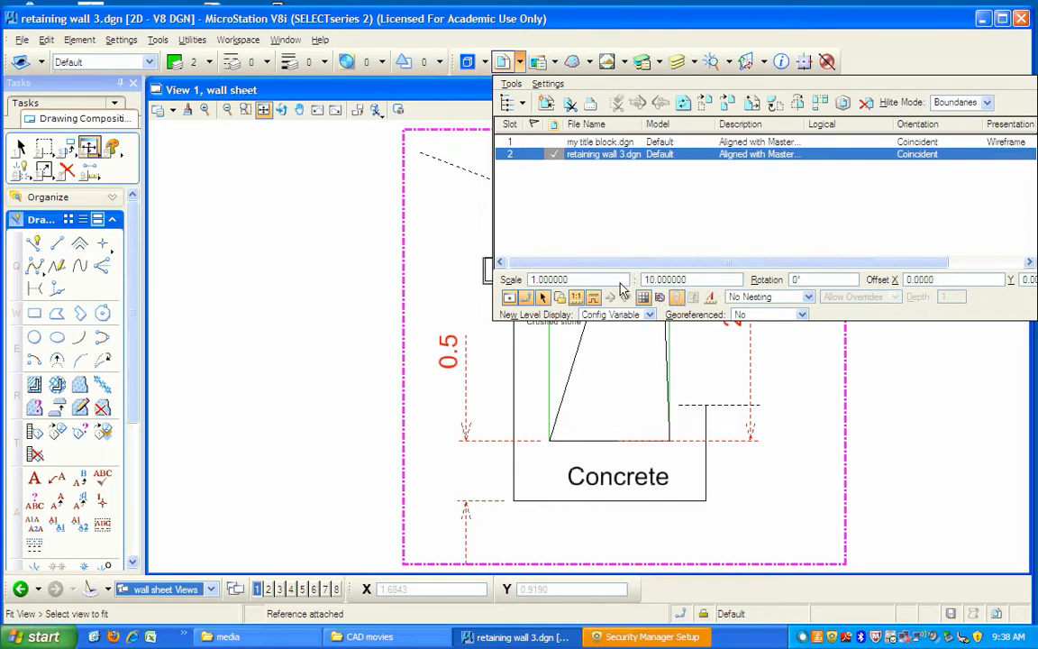
key(Return)
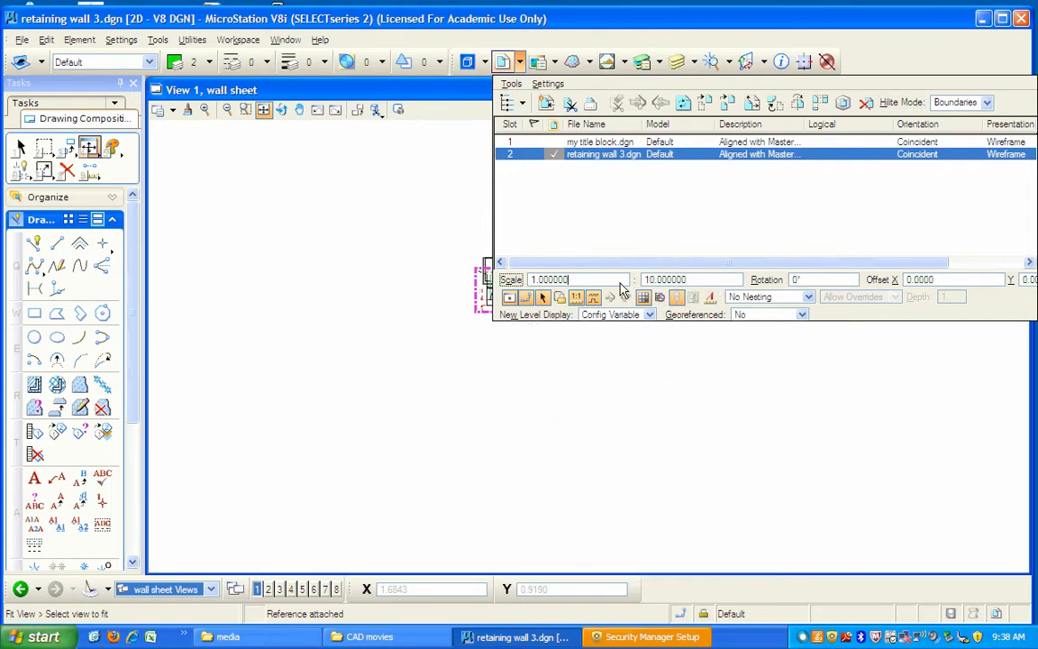
click(466, 197)
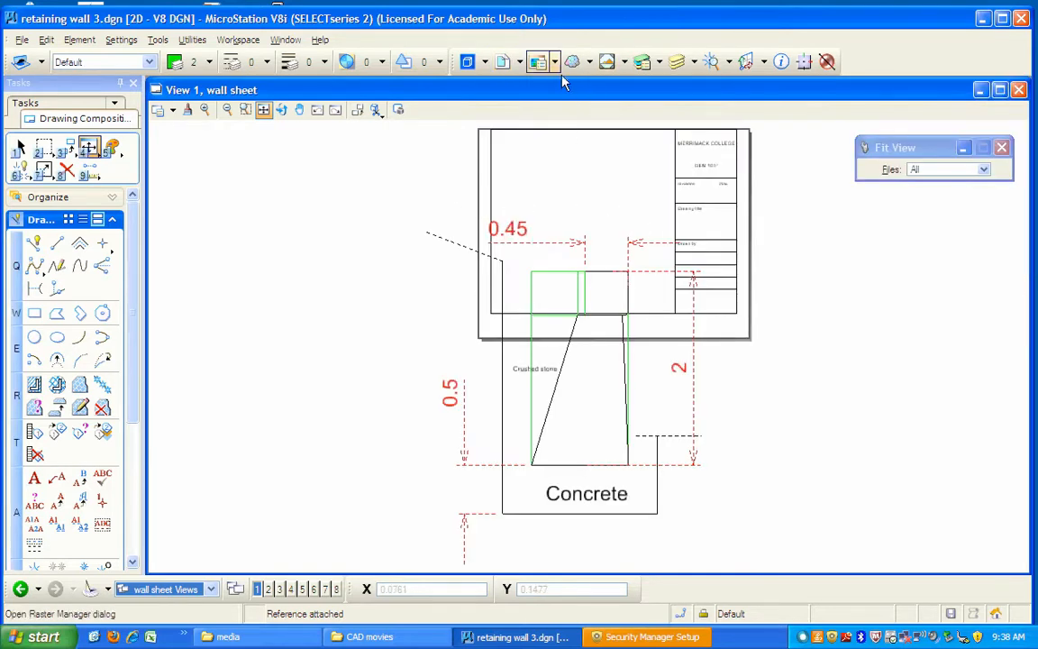
- Set the scale of the "retaining wall 3" reference to 1:15
click(505, 62)
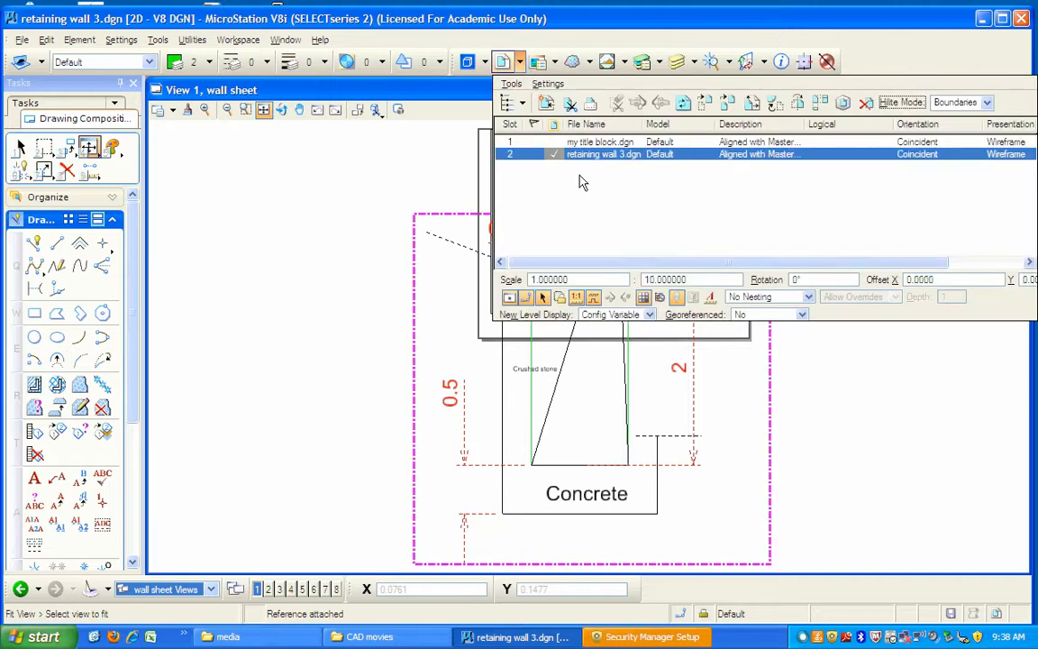
click(652, 280)
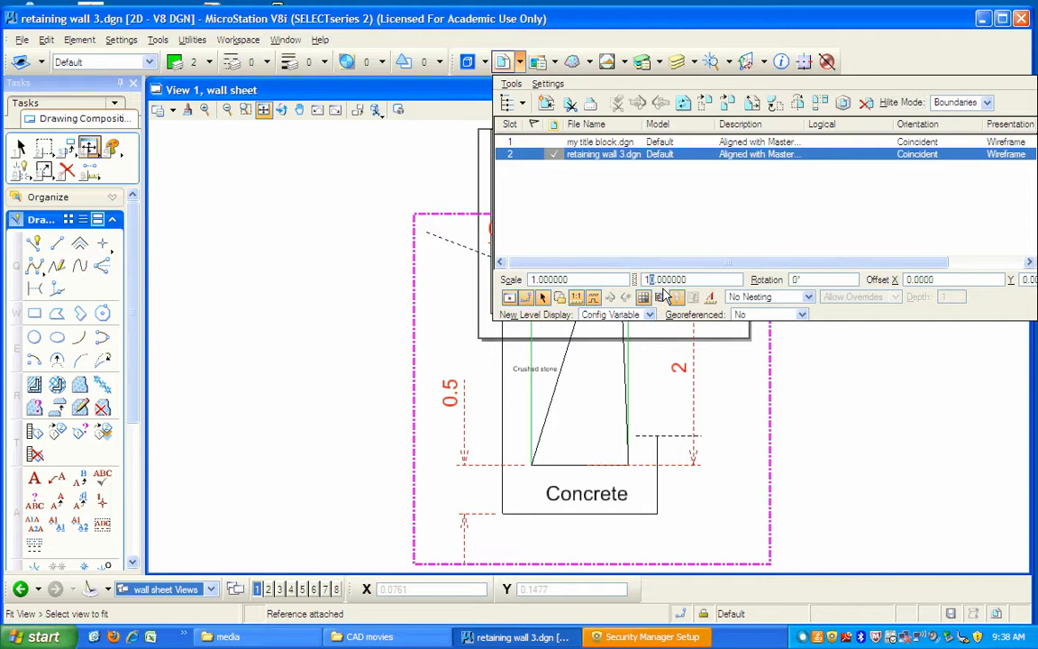
click(597, 284)
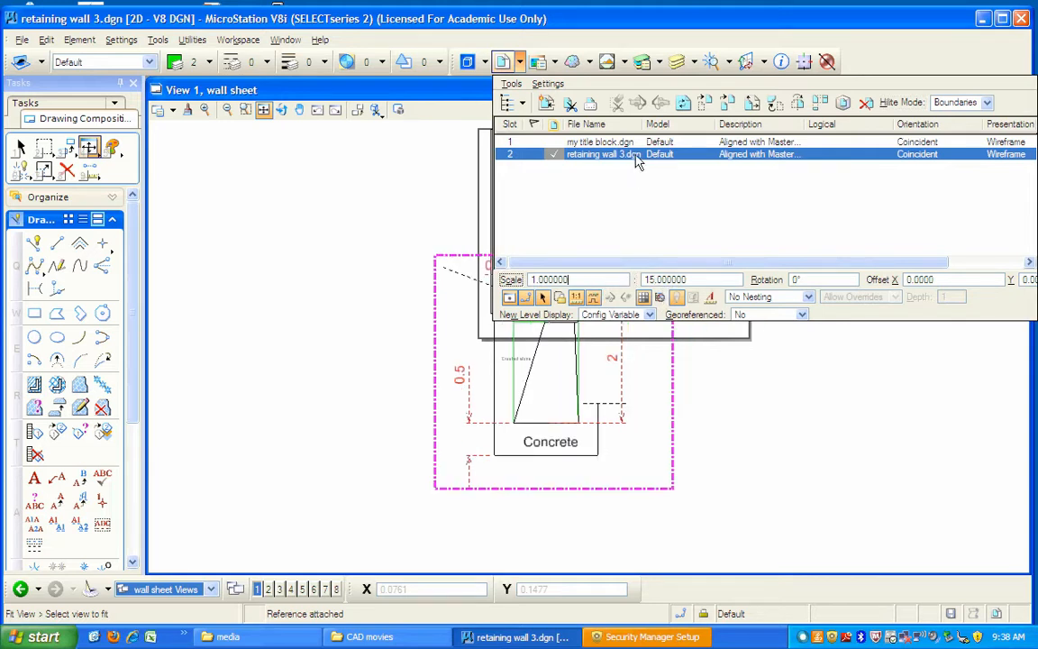
click(389, 224)
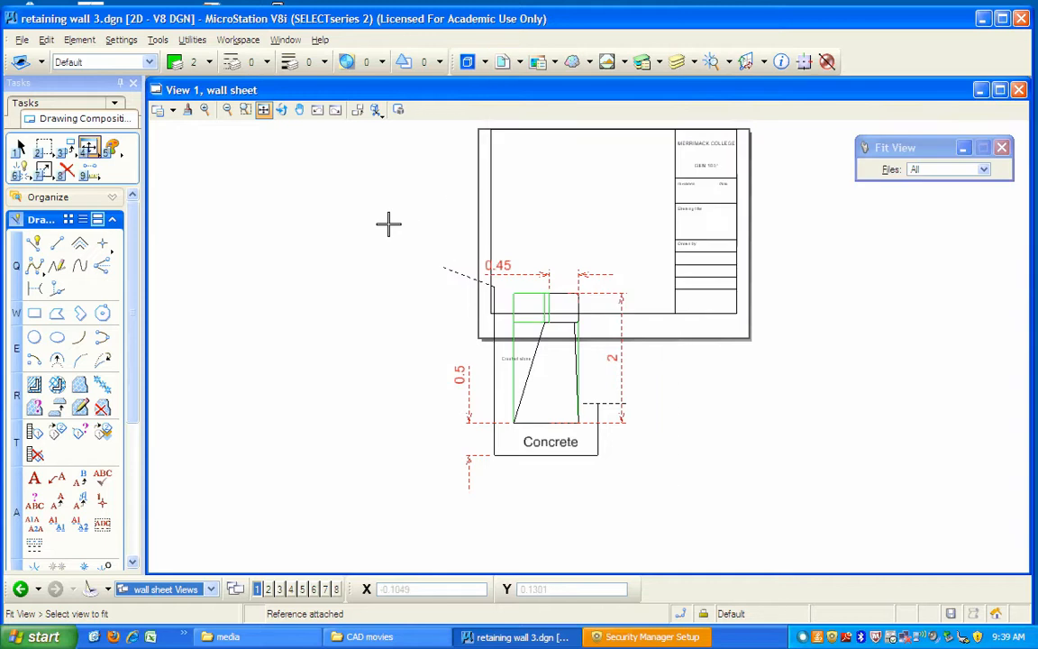
- Move the retaining wall reference by the wall's top edge up into the title block's empty drawing area
click(528, 72)
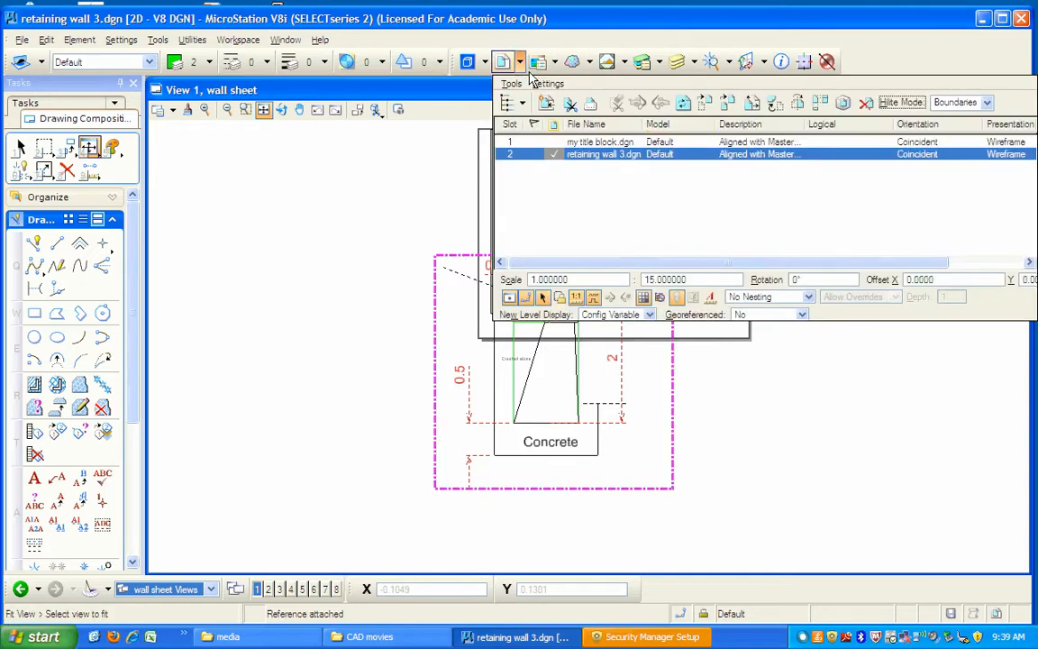
click(708, 105)
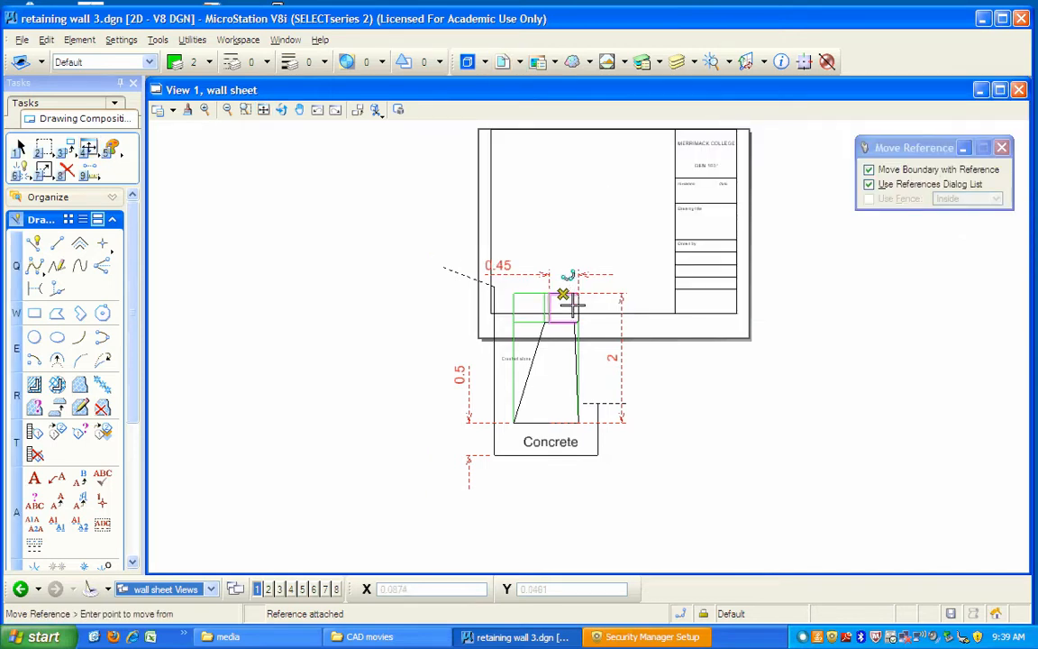
click(571, 304)
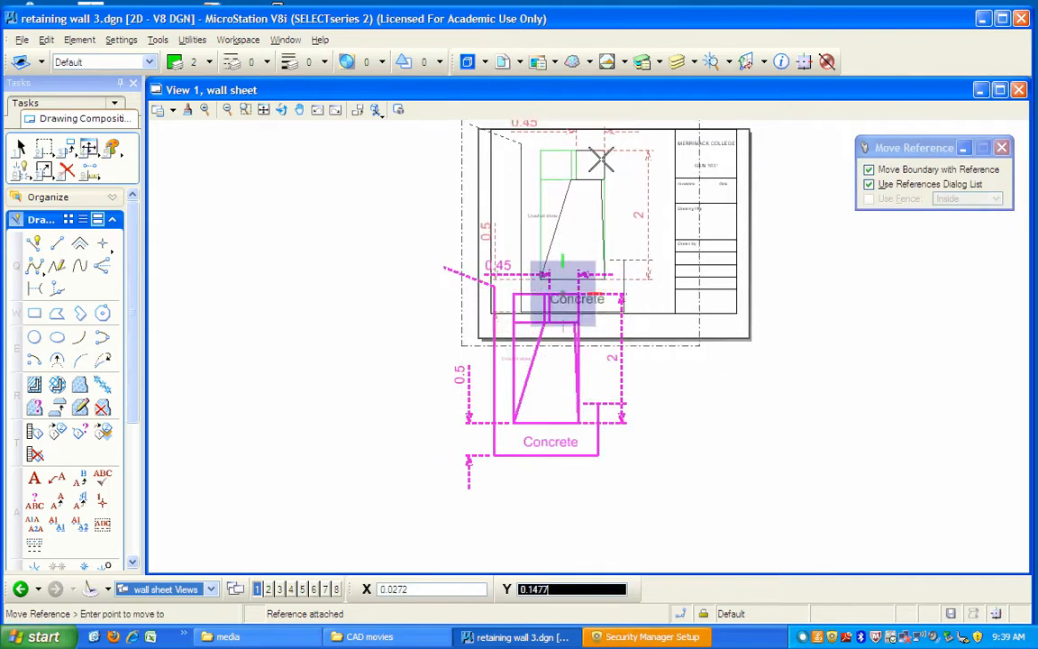
click(599, 157)
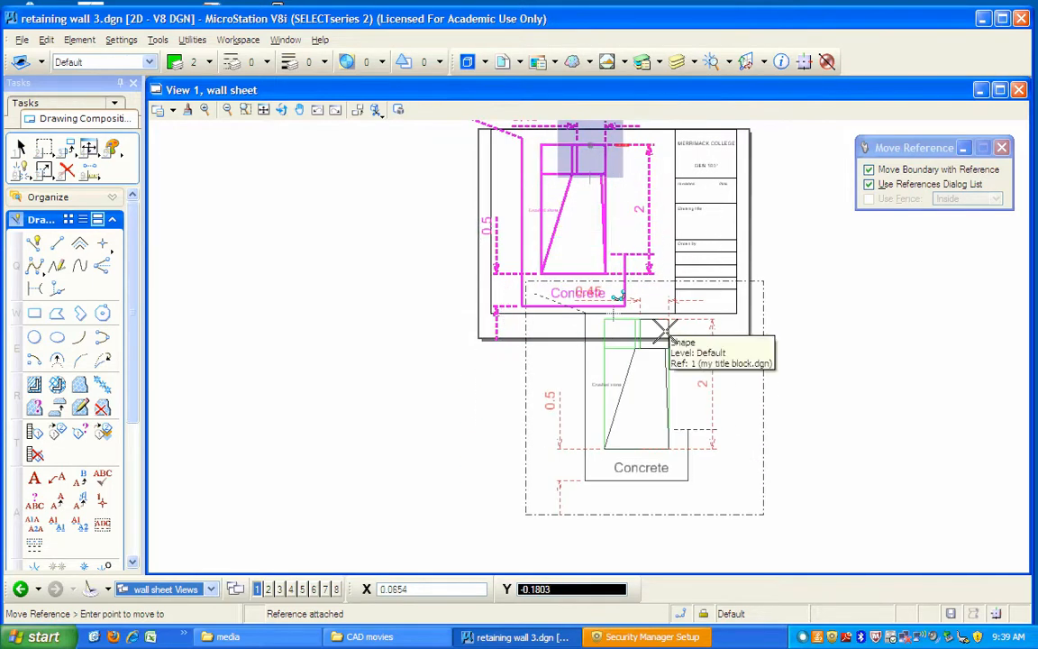
right_click(662, 330)
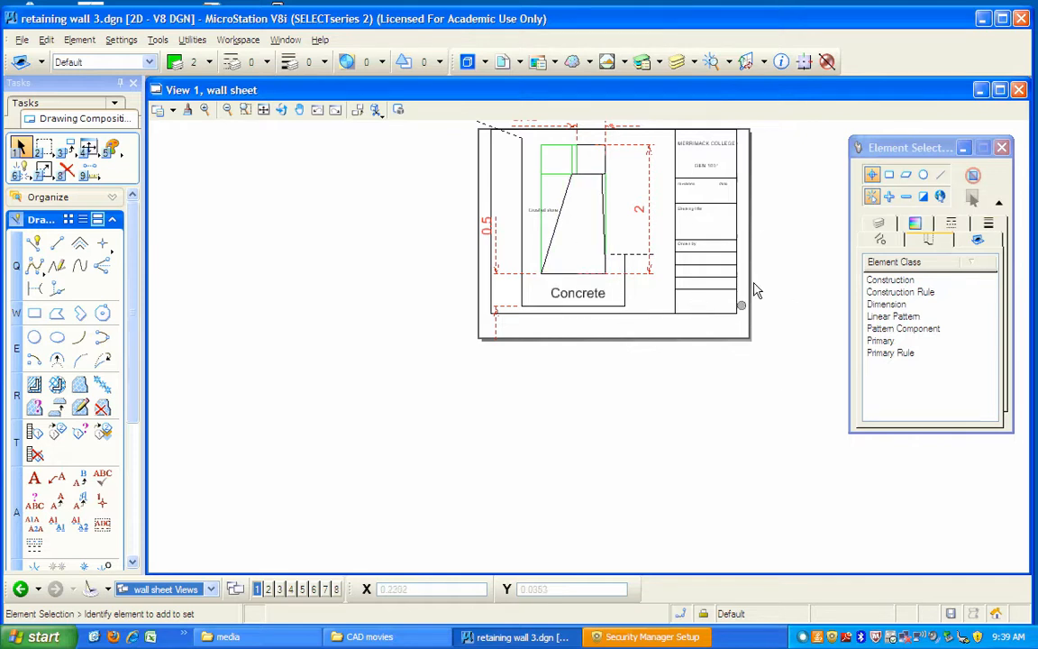
- Set the scale of the "retaining wall 3" reference to 1:20
click(264, 109)
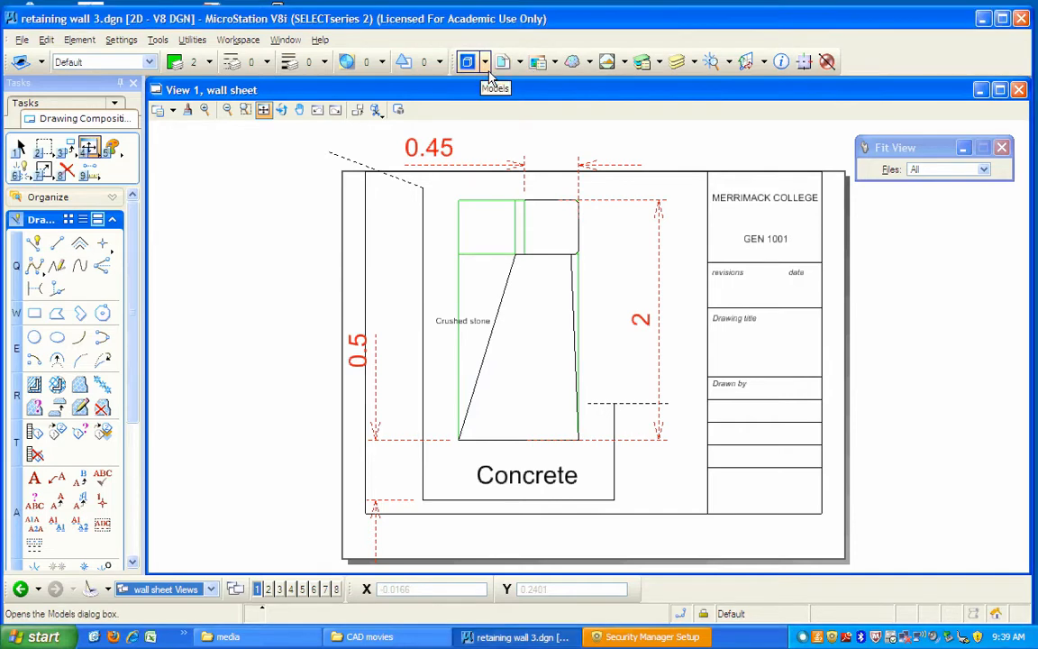
click(523, 70)
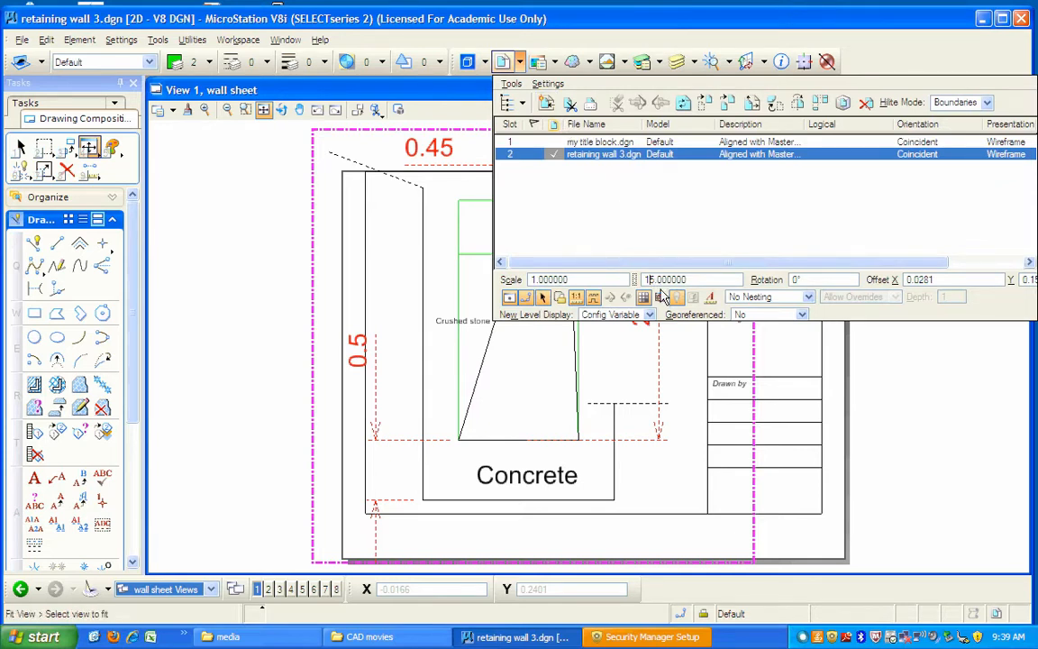
drag(659, 283, 652, 283)
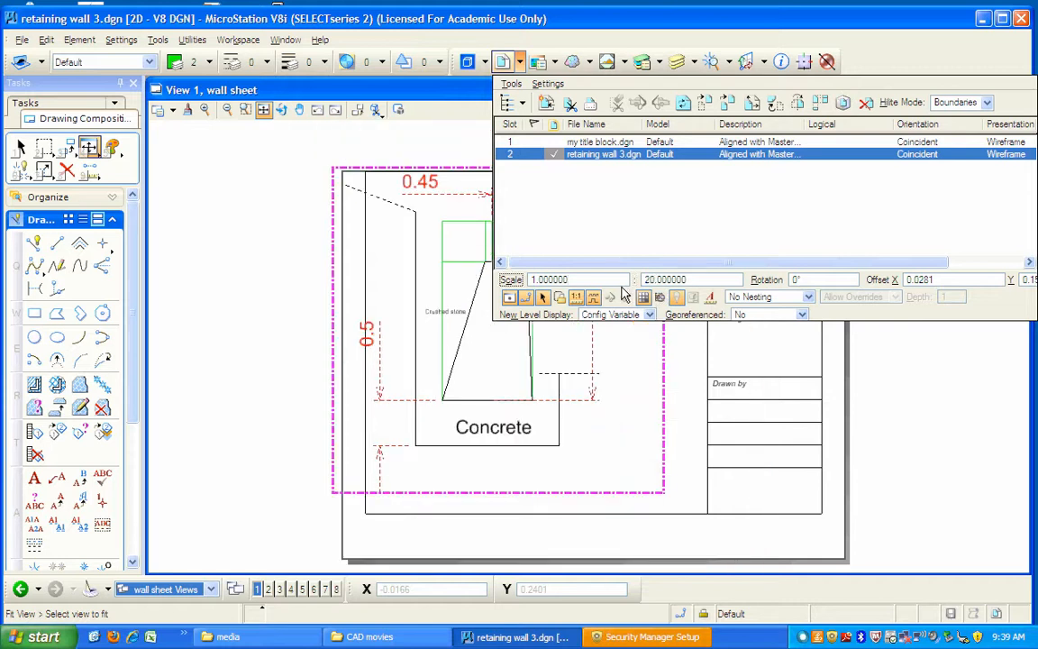
- Move the "retaining wall 3" reference, together with its boundary, fully inside the title block's empty drawing area
click(637, 102)
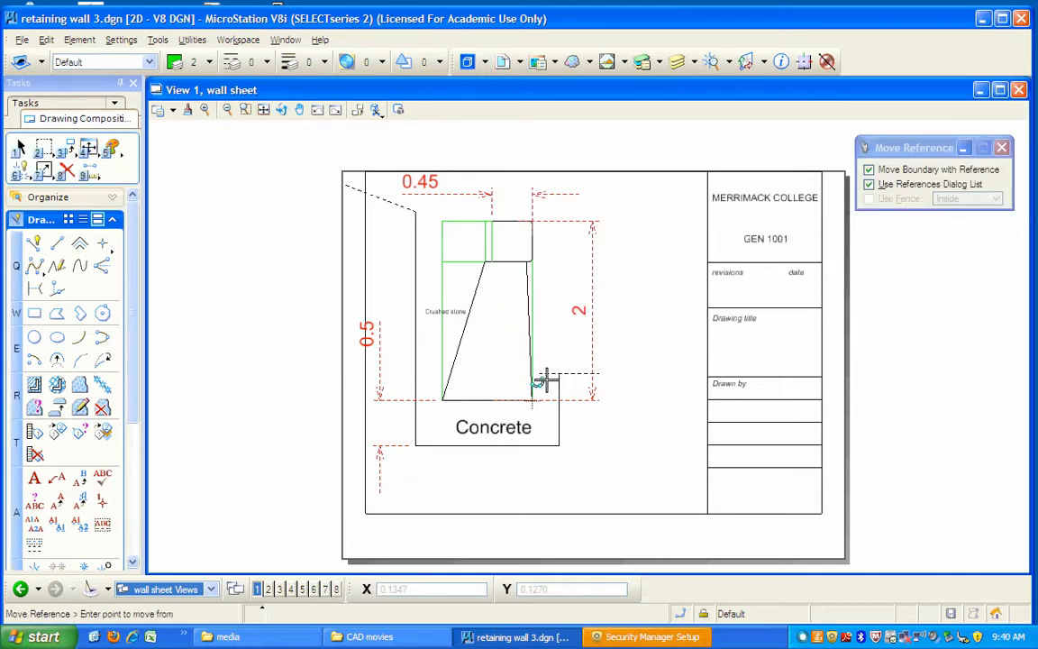
click(541, 384)
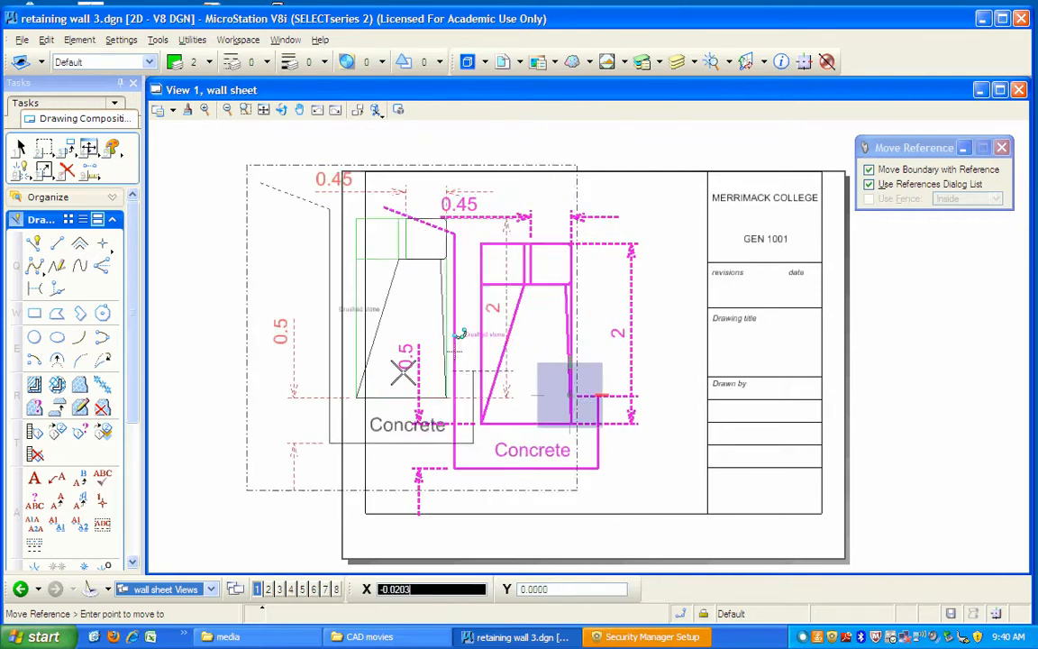
key(Escape)
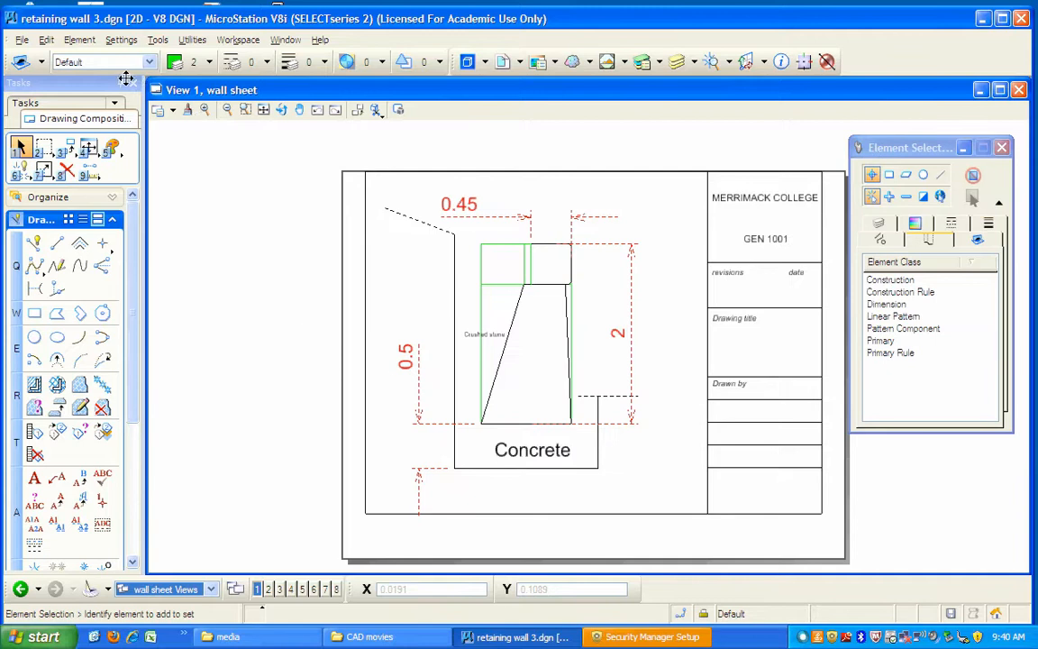
- Print the wall sheet to a PDF file named wall.pdf in My Documents and close the print dialog
click(21, 39)
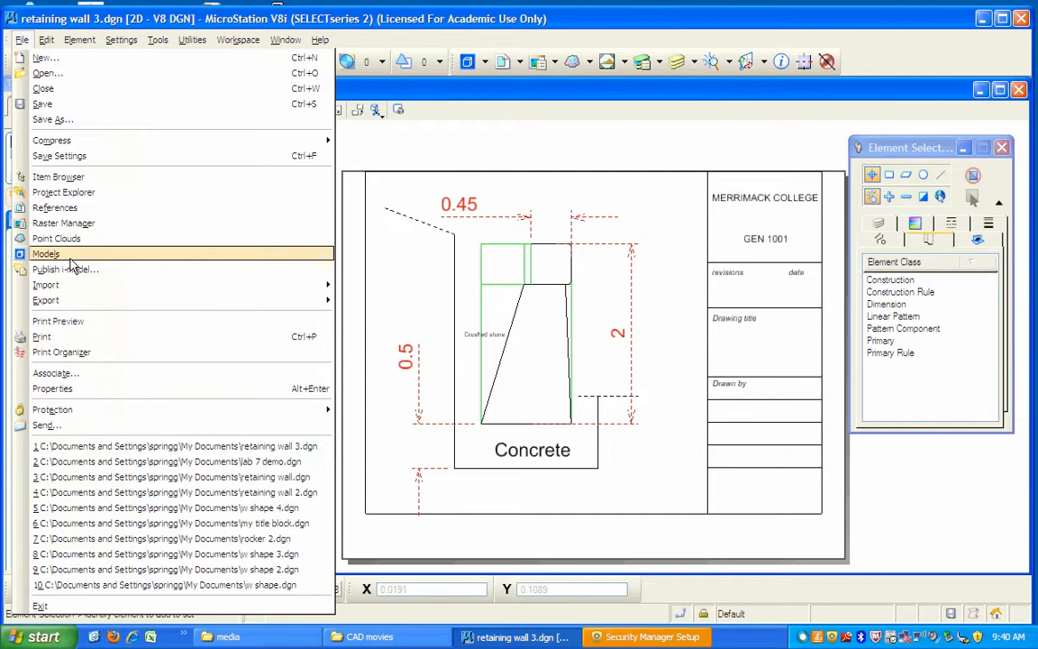
click(69, 343)
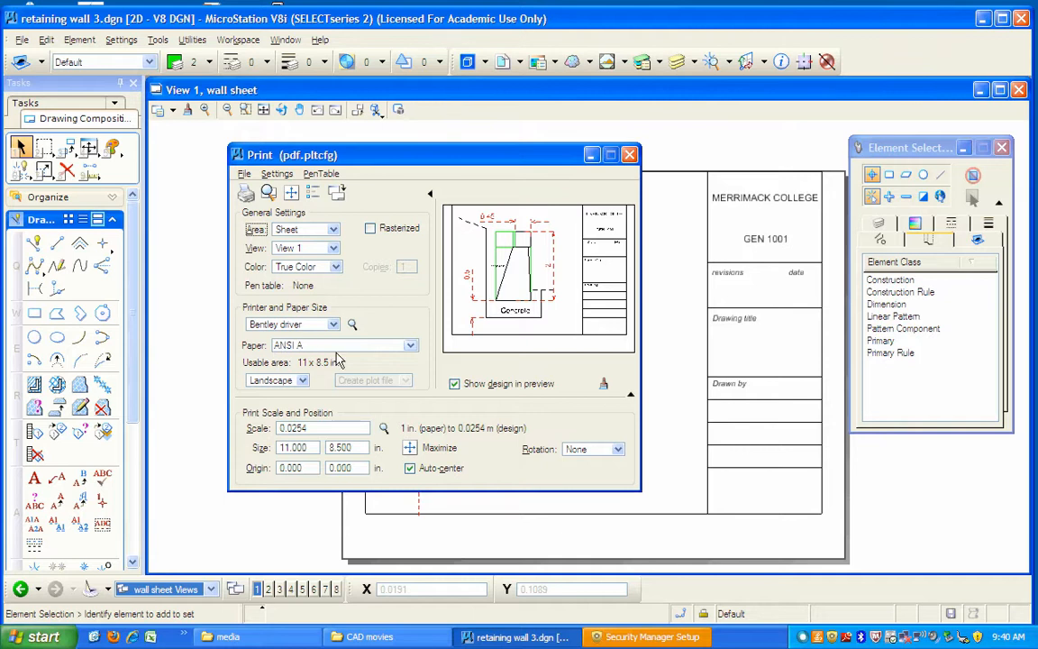
click(256, 202)
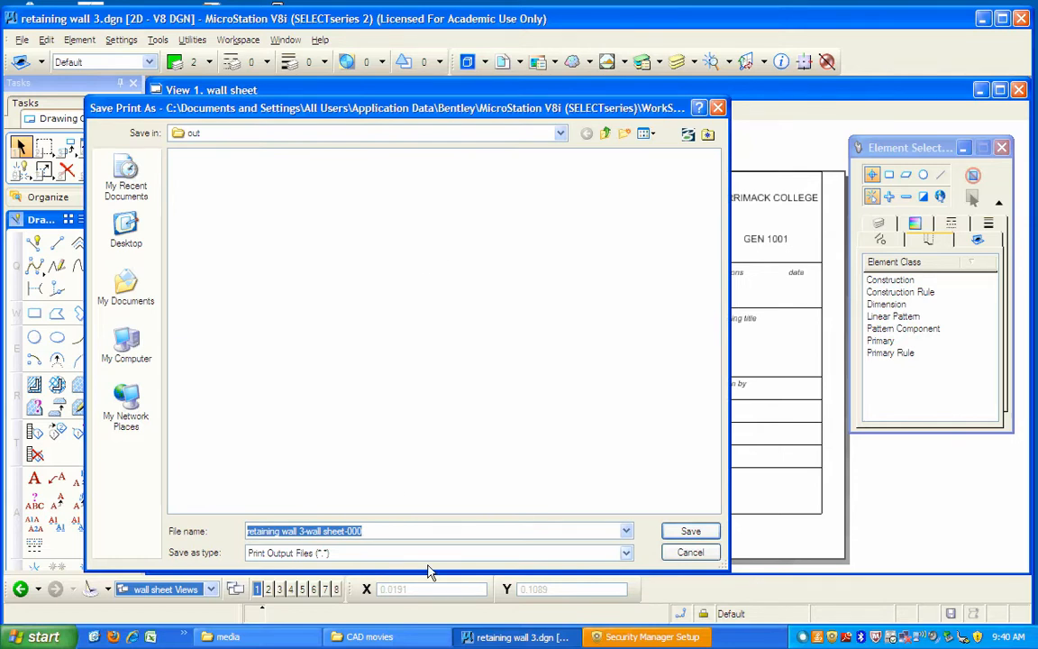
text(wall.)
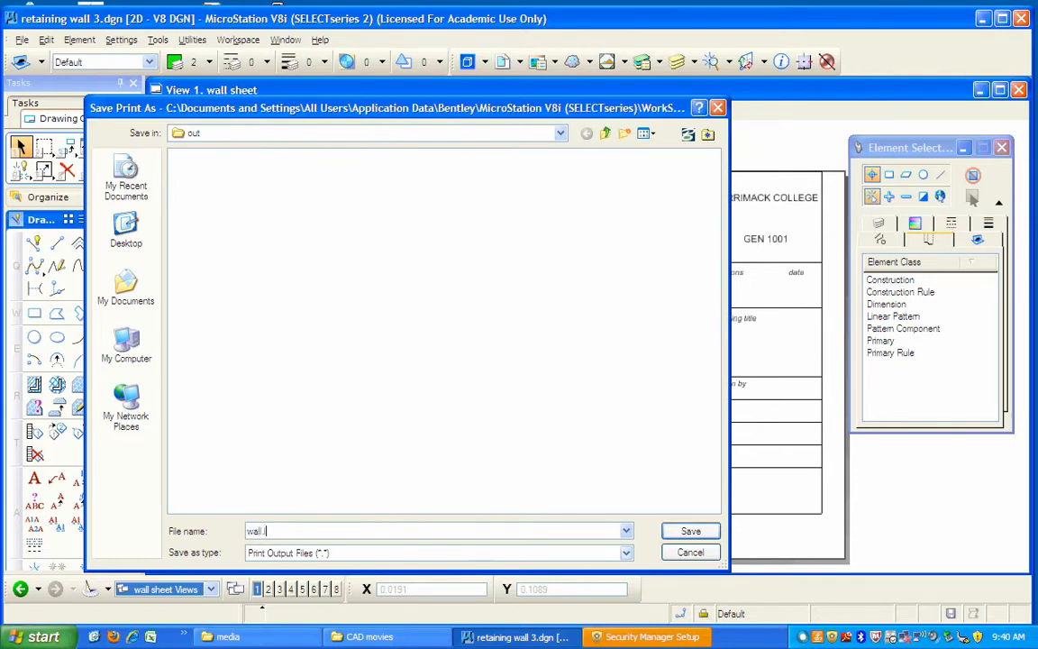
text(pdf)
click(560, 134)
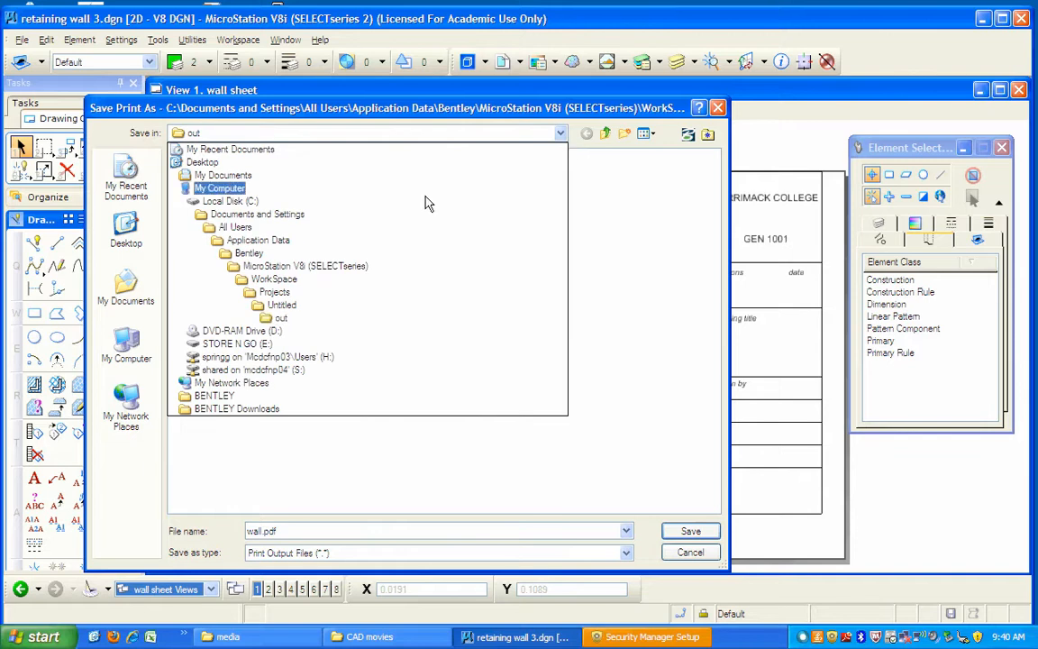
click(334, 185)
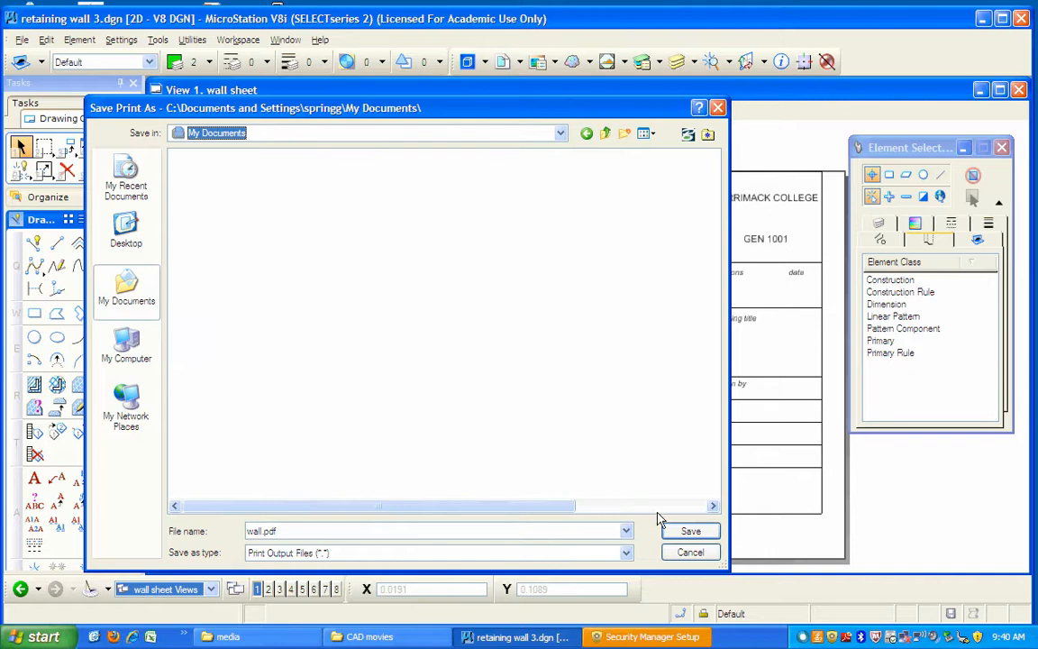
click(690, 532)
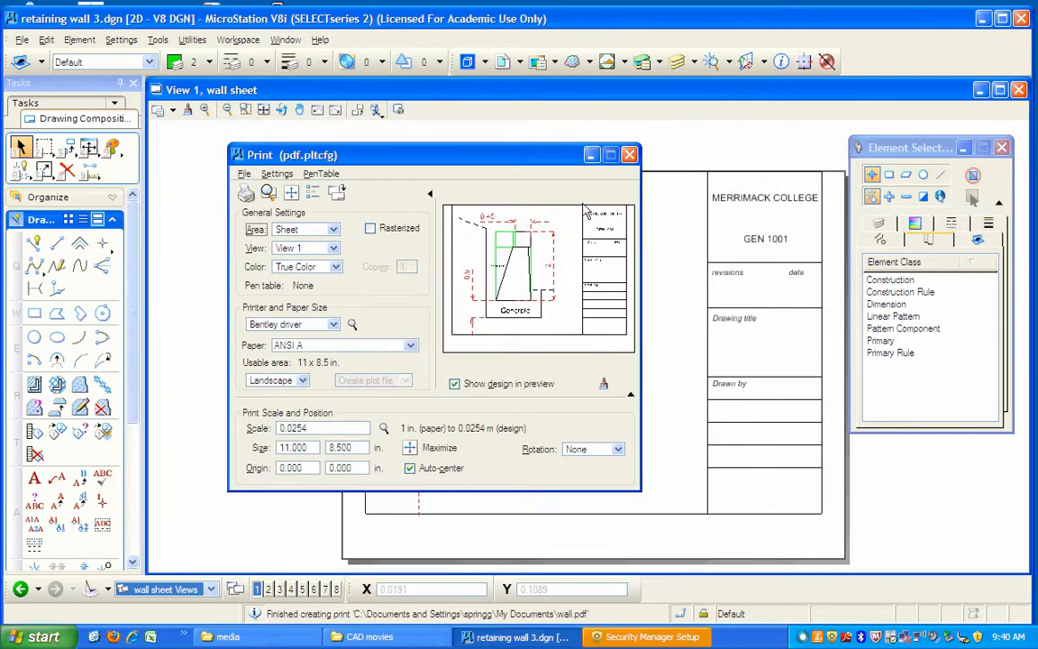
click(630, 154)
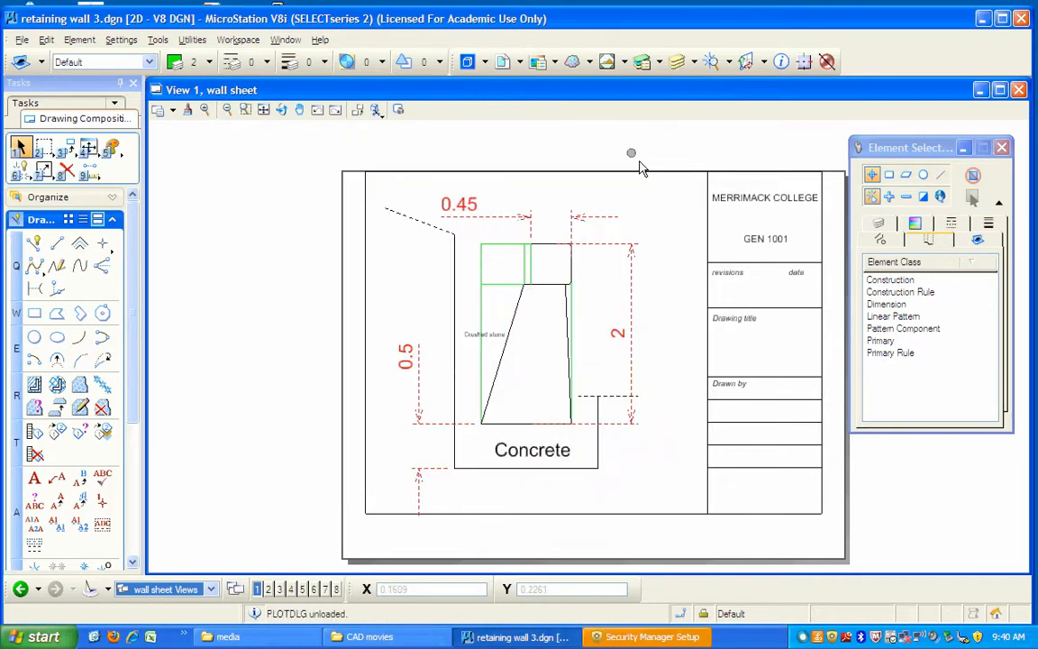